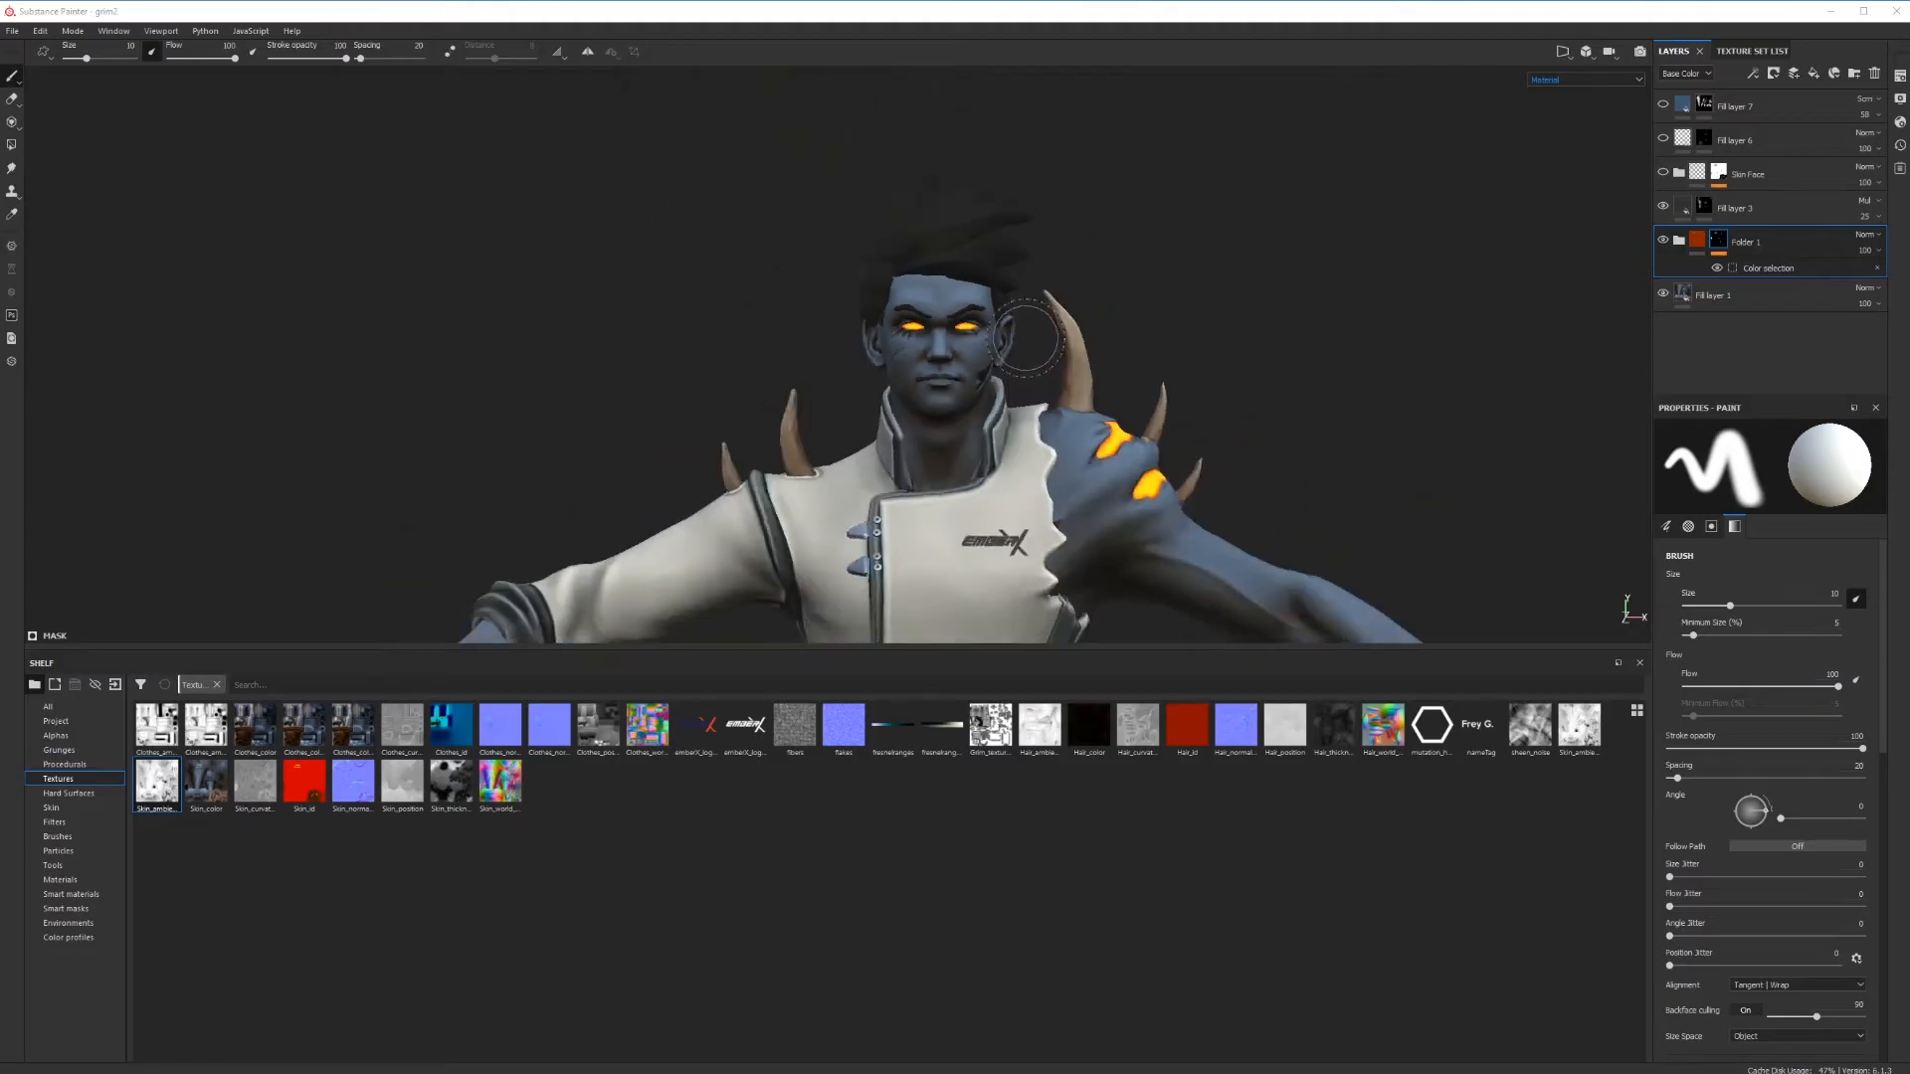
Add a new layer folder named 'skinextras'.
{"action": "scroll", "coordinate": [1055, 448], "scroll_direction": "up", "scroll_amount": 5}
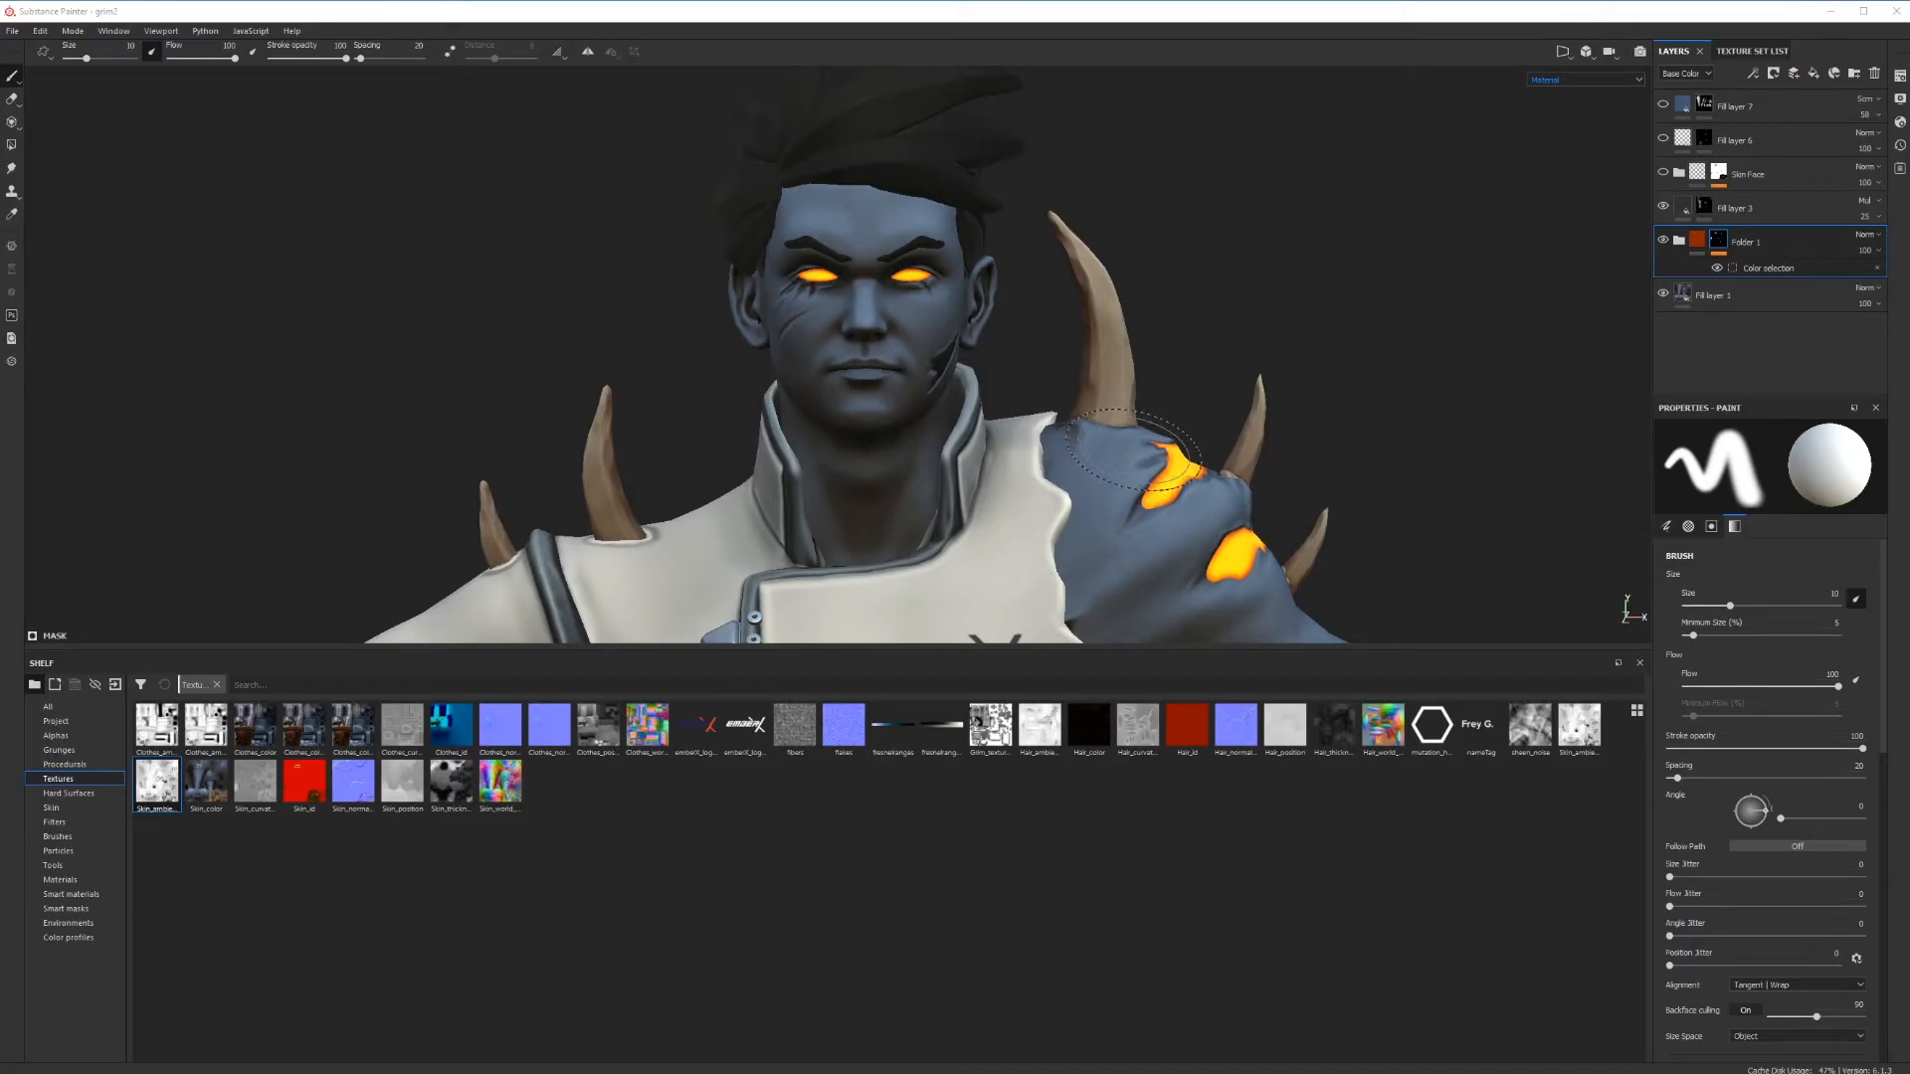
{"action": "scroll", "coordinate": [910, 278], "scroll_direction": "up", "scroll_amount": 3}
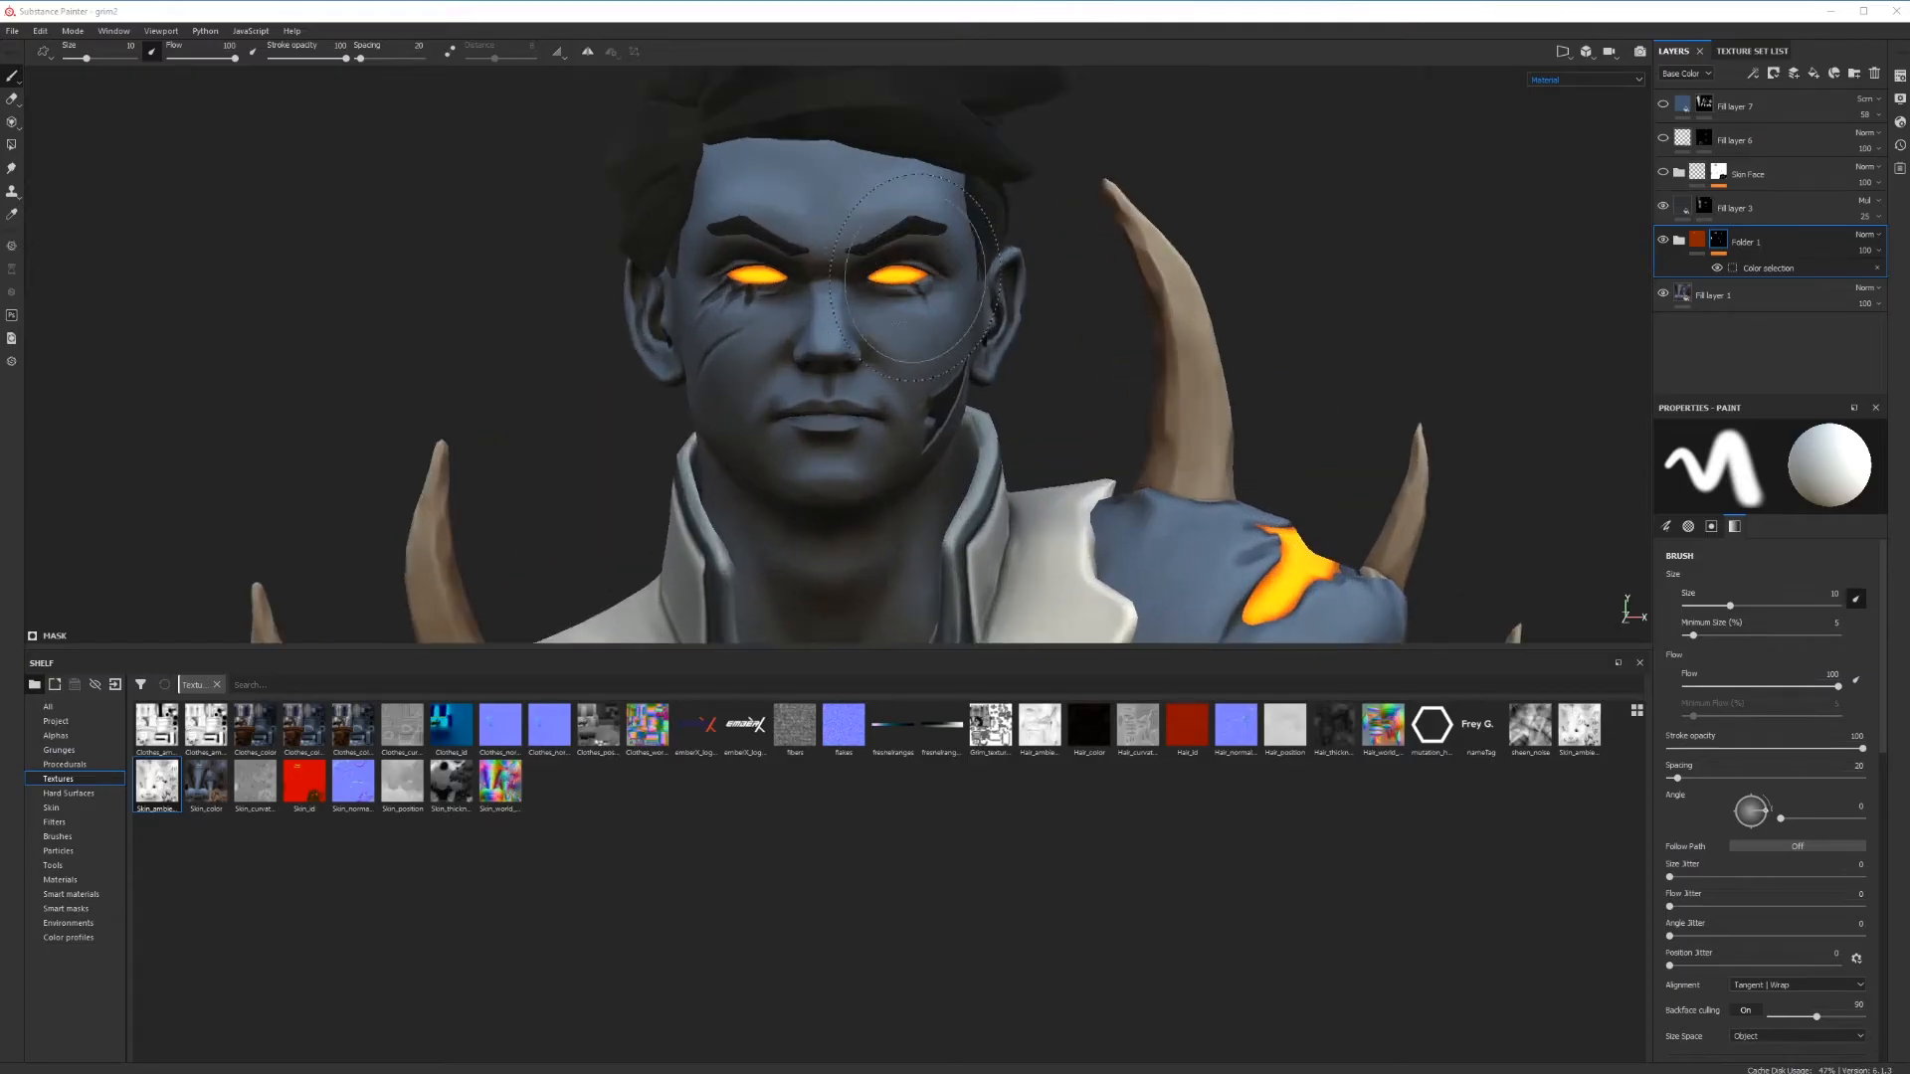
{"action": "scroll", "coordinate": [913, 279], "scroll_direction": "up", "scroll_amount": 2}
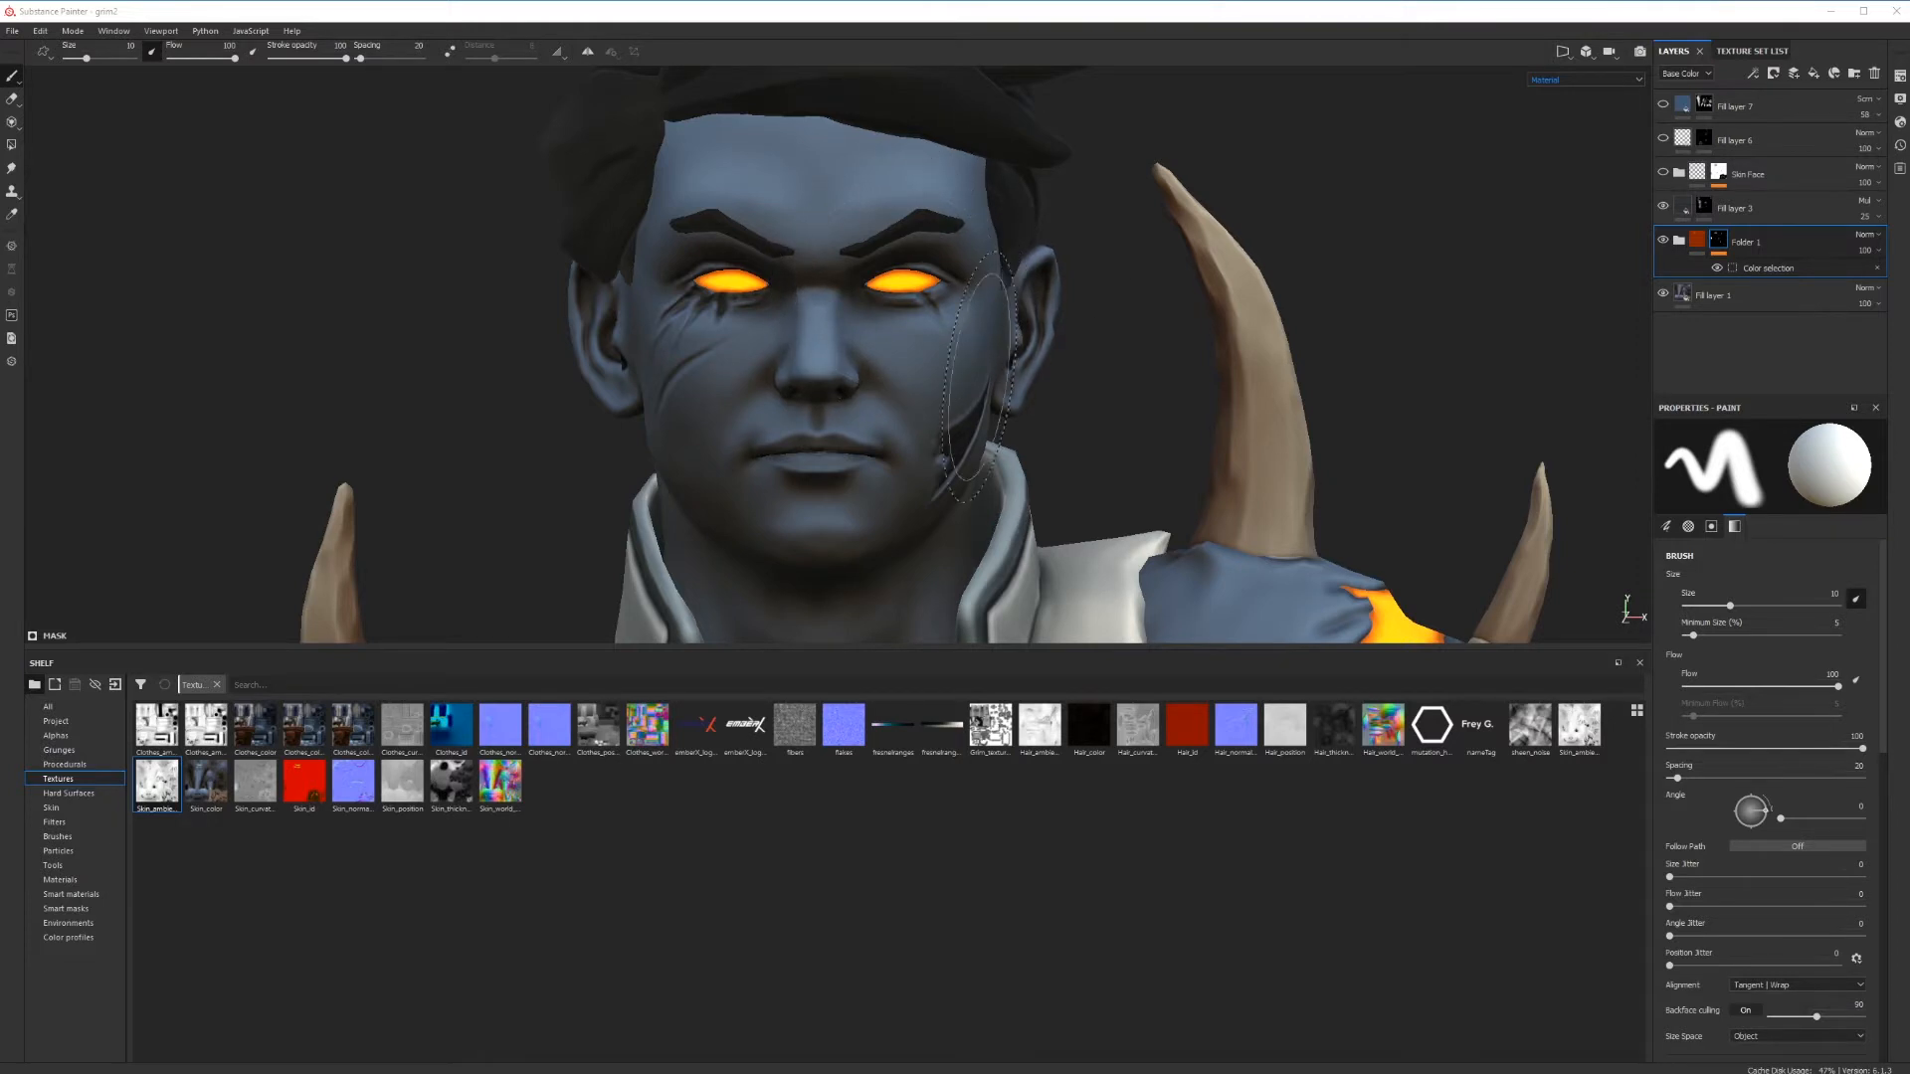
{"action": "left_click_drag", "start_coordinate": [900, 291], "coordinate": [956, 294], "text": "alt"}
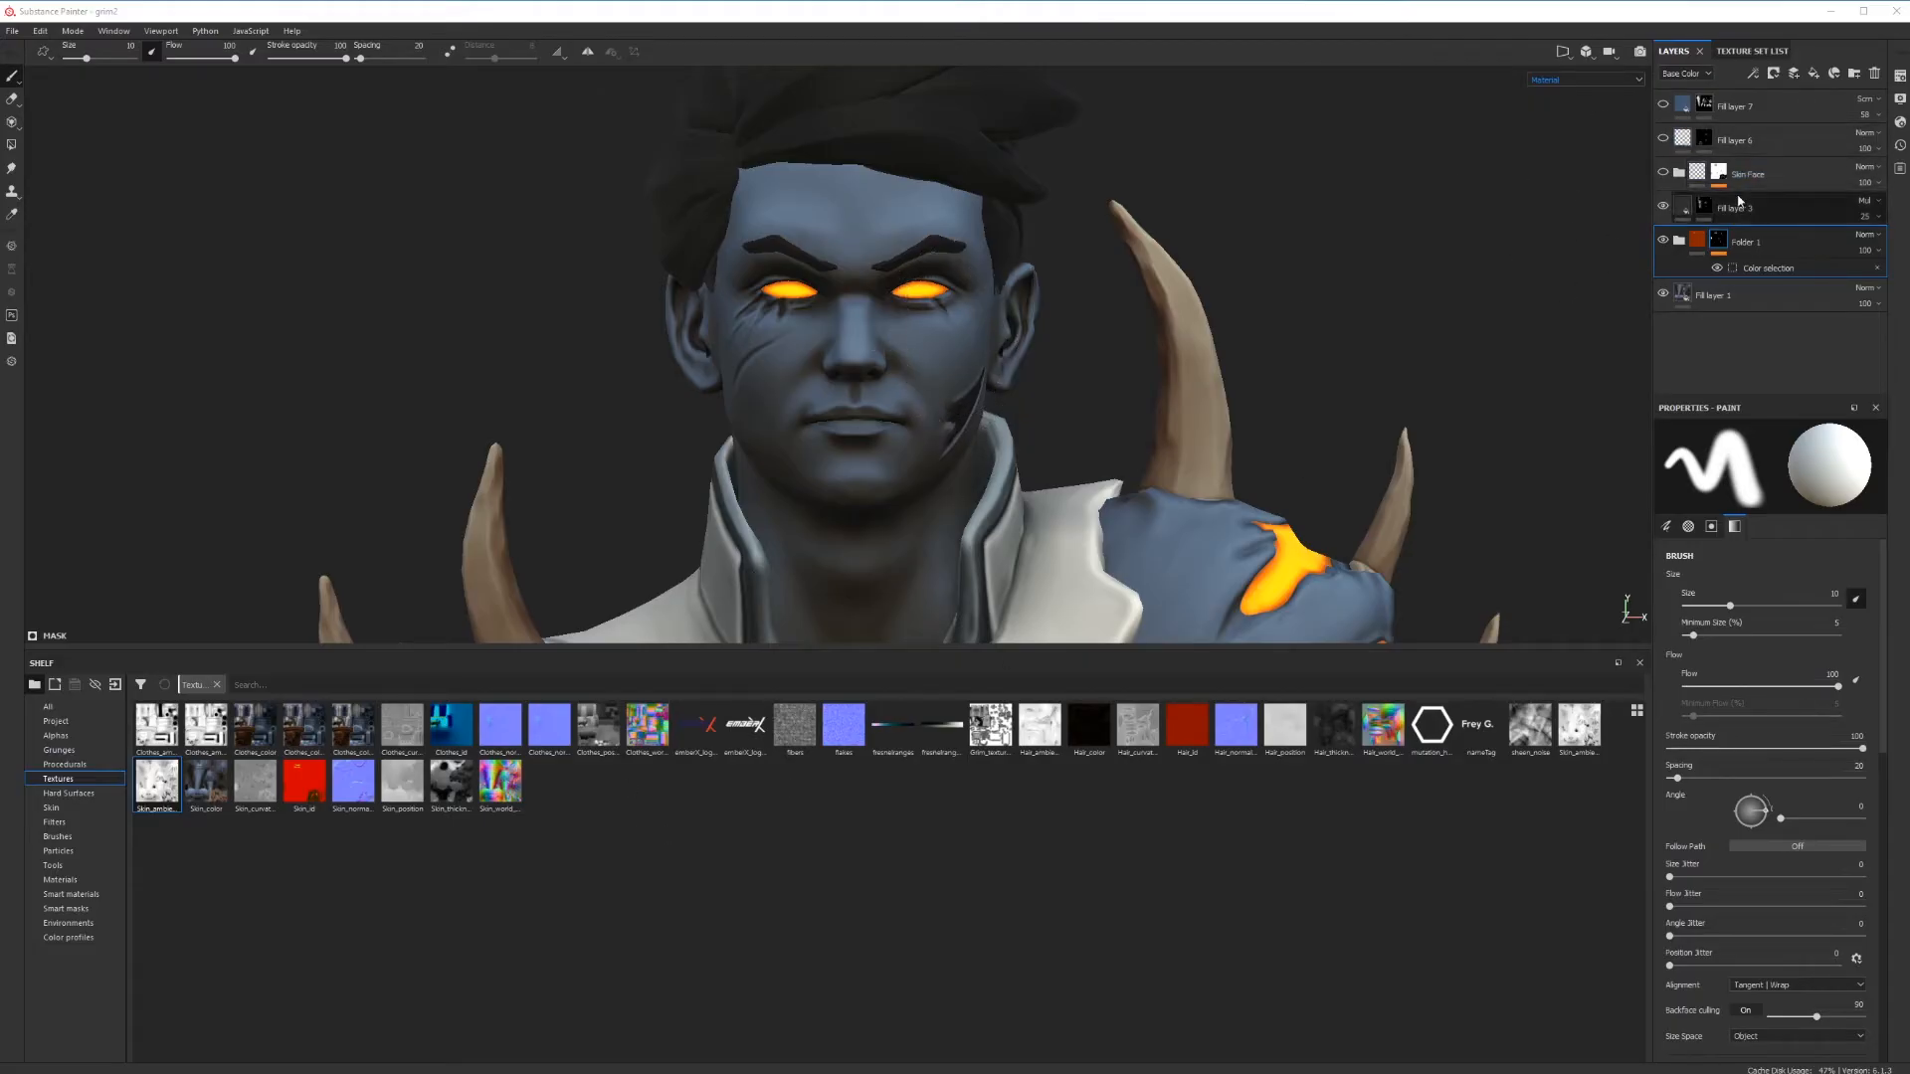
{"action": "left_click", "coordinate": [1855, 72]}
{"action": "double_click", "coordinate": [1726, 241]}
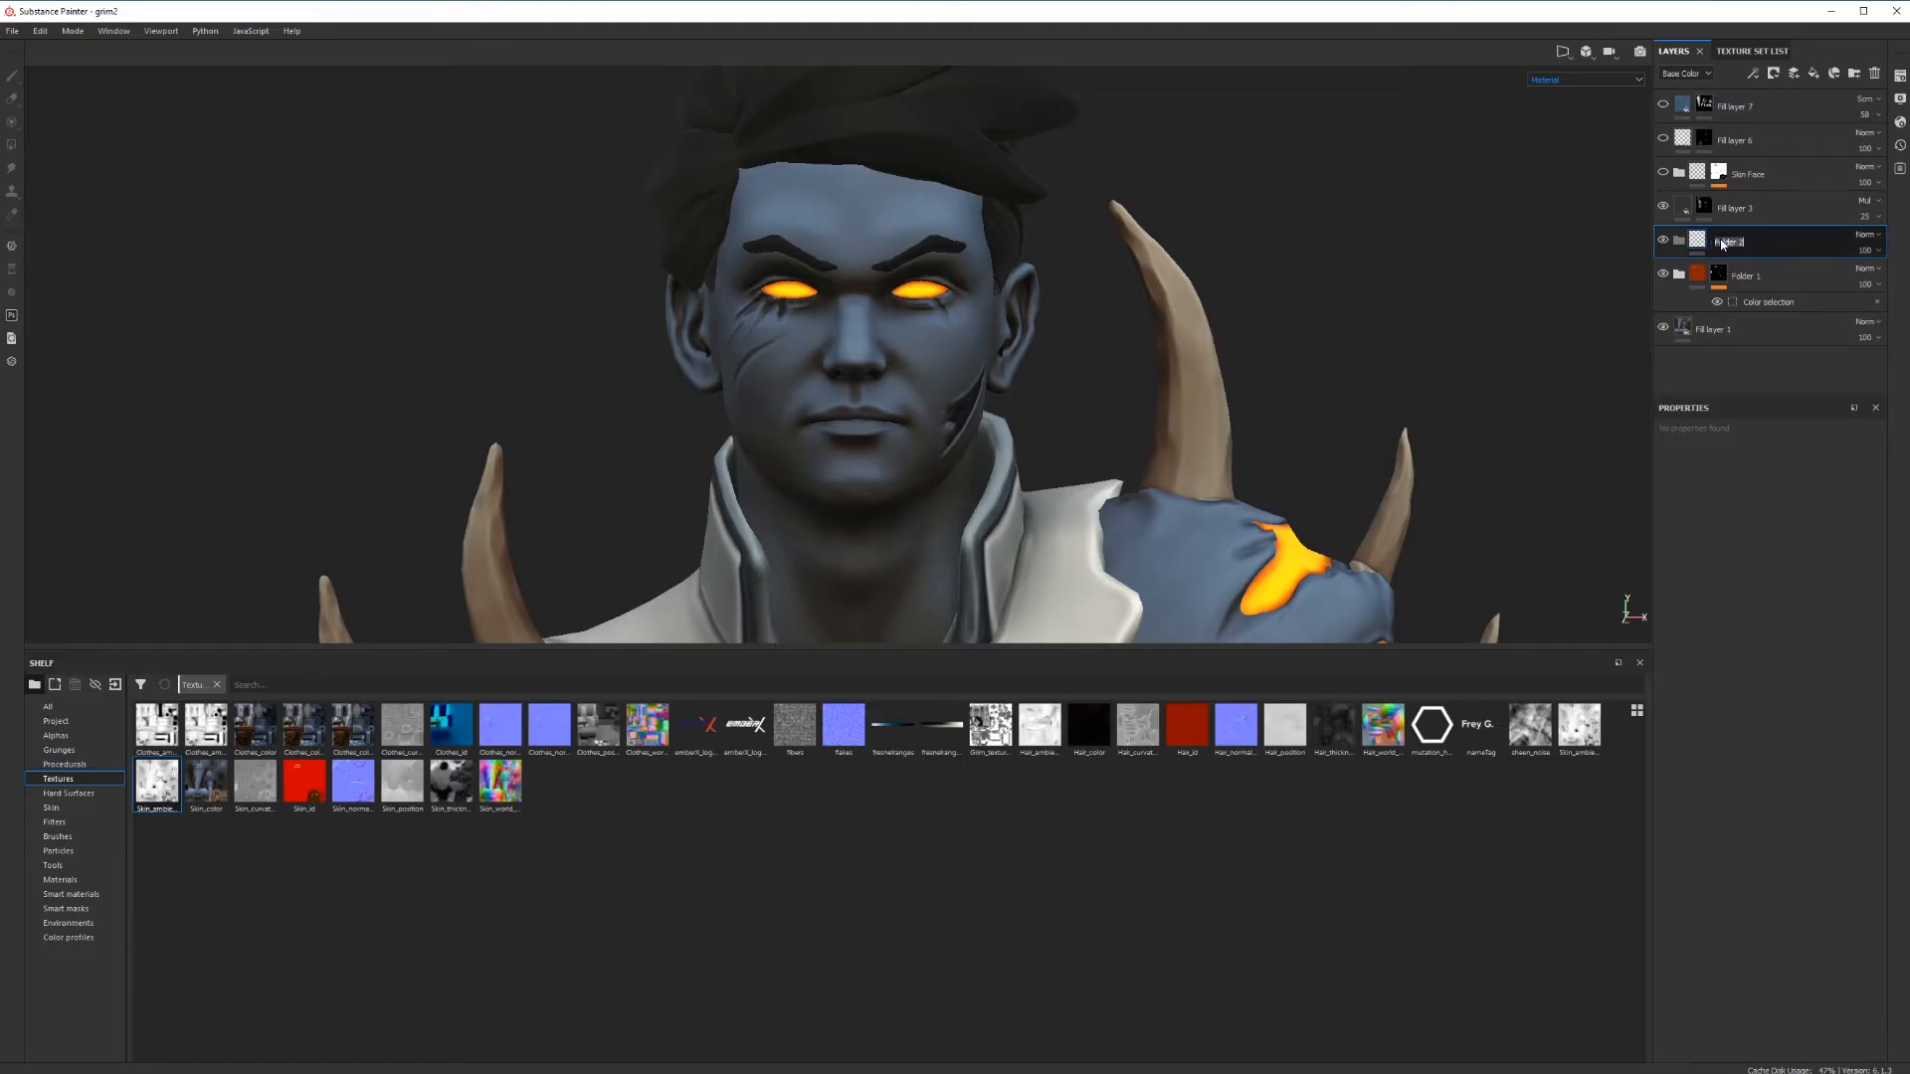
{"action": "type", "text": "skin extras"}
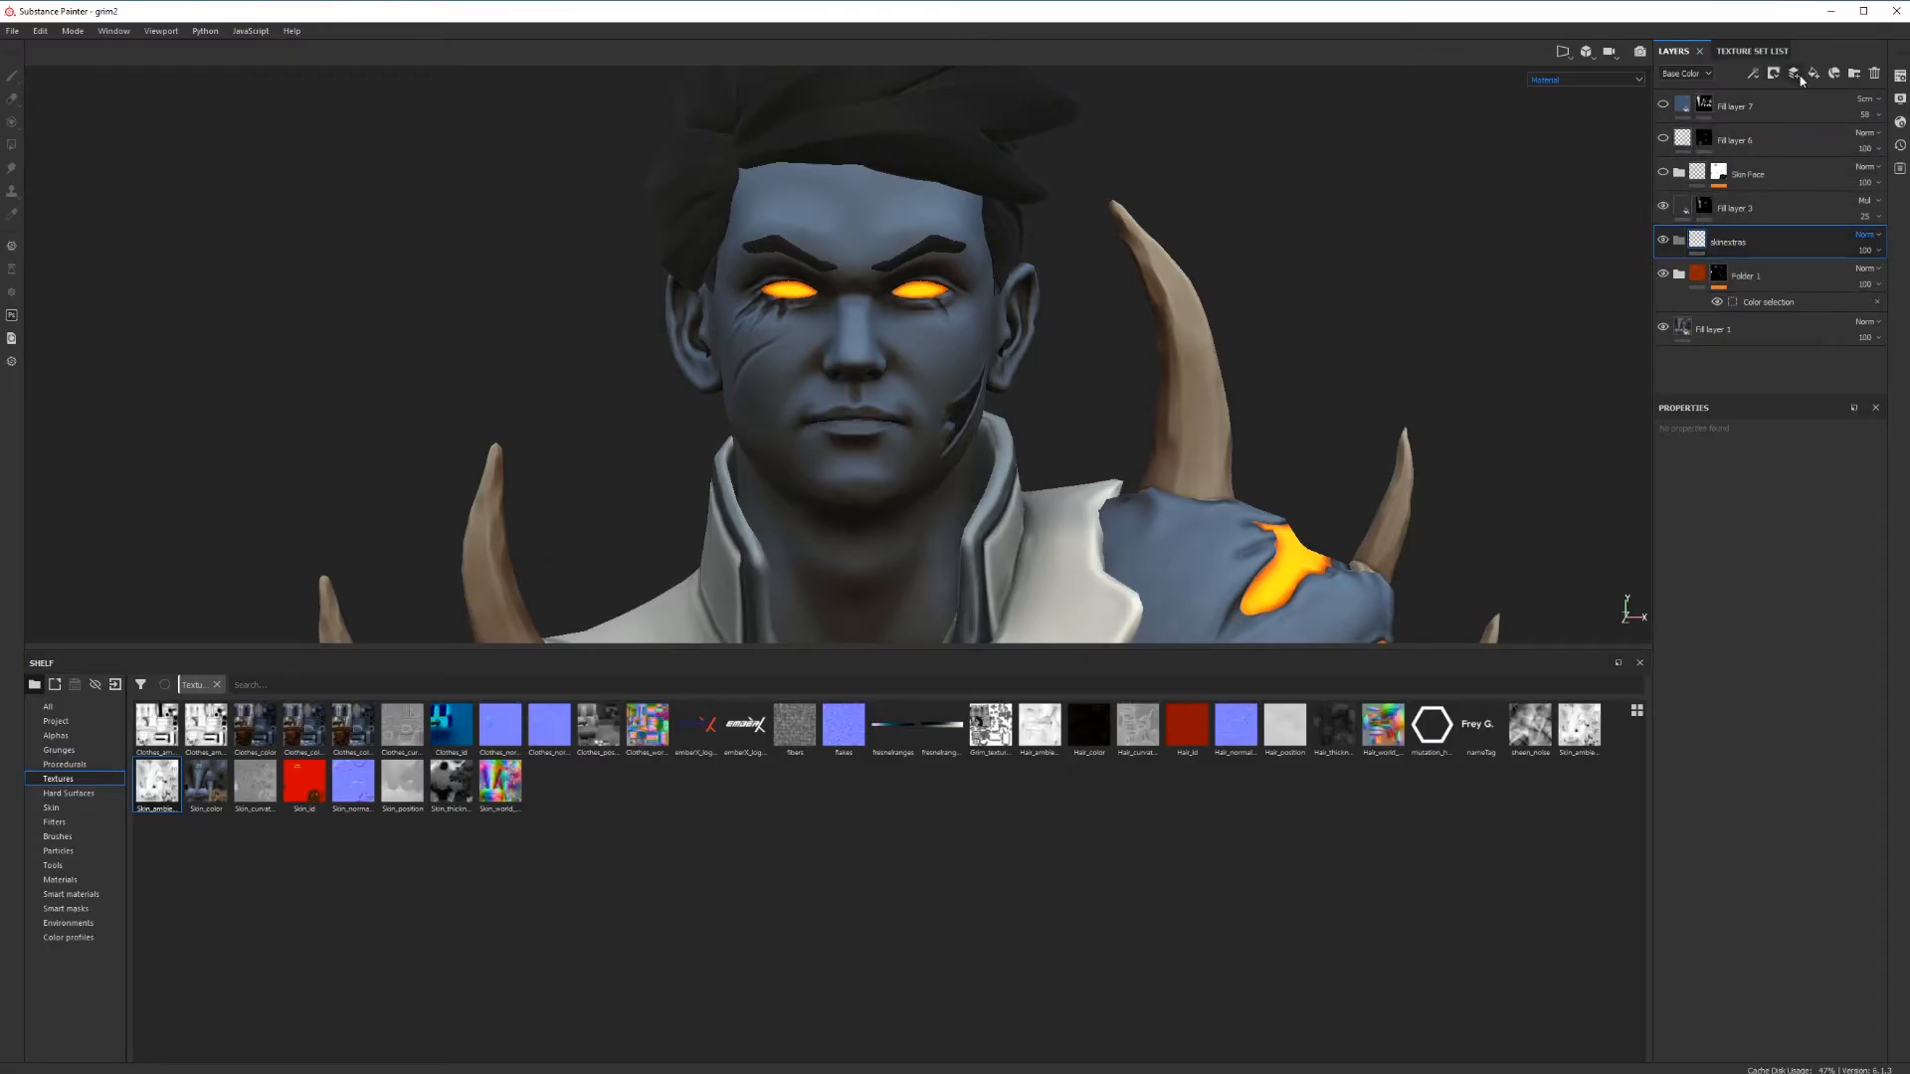
Nest a second folder named AOpass inside skinextras, then add a new fill layer.
{"action": "left_click", "coordinate": [1855, 74]}
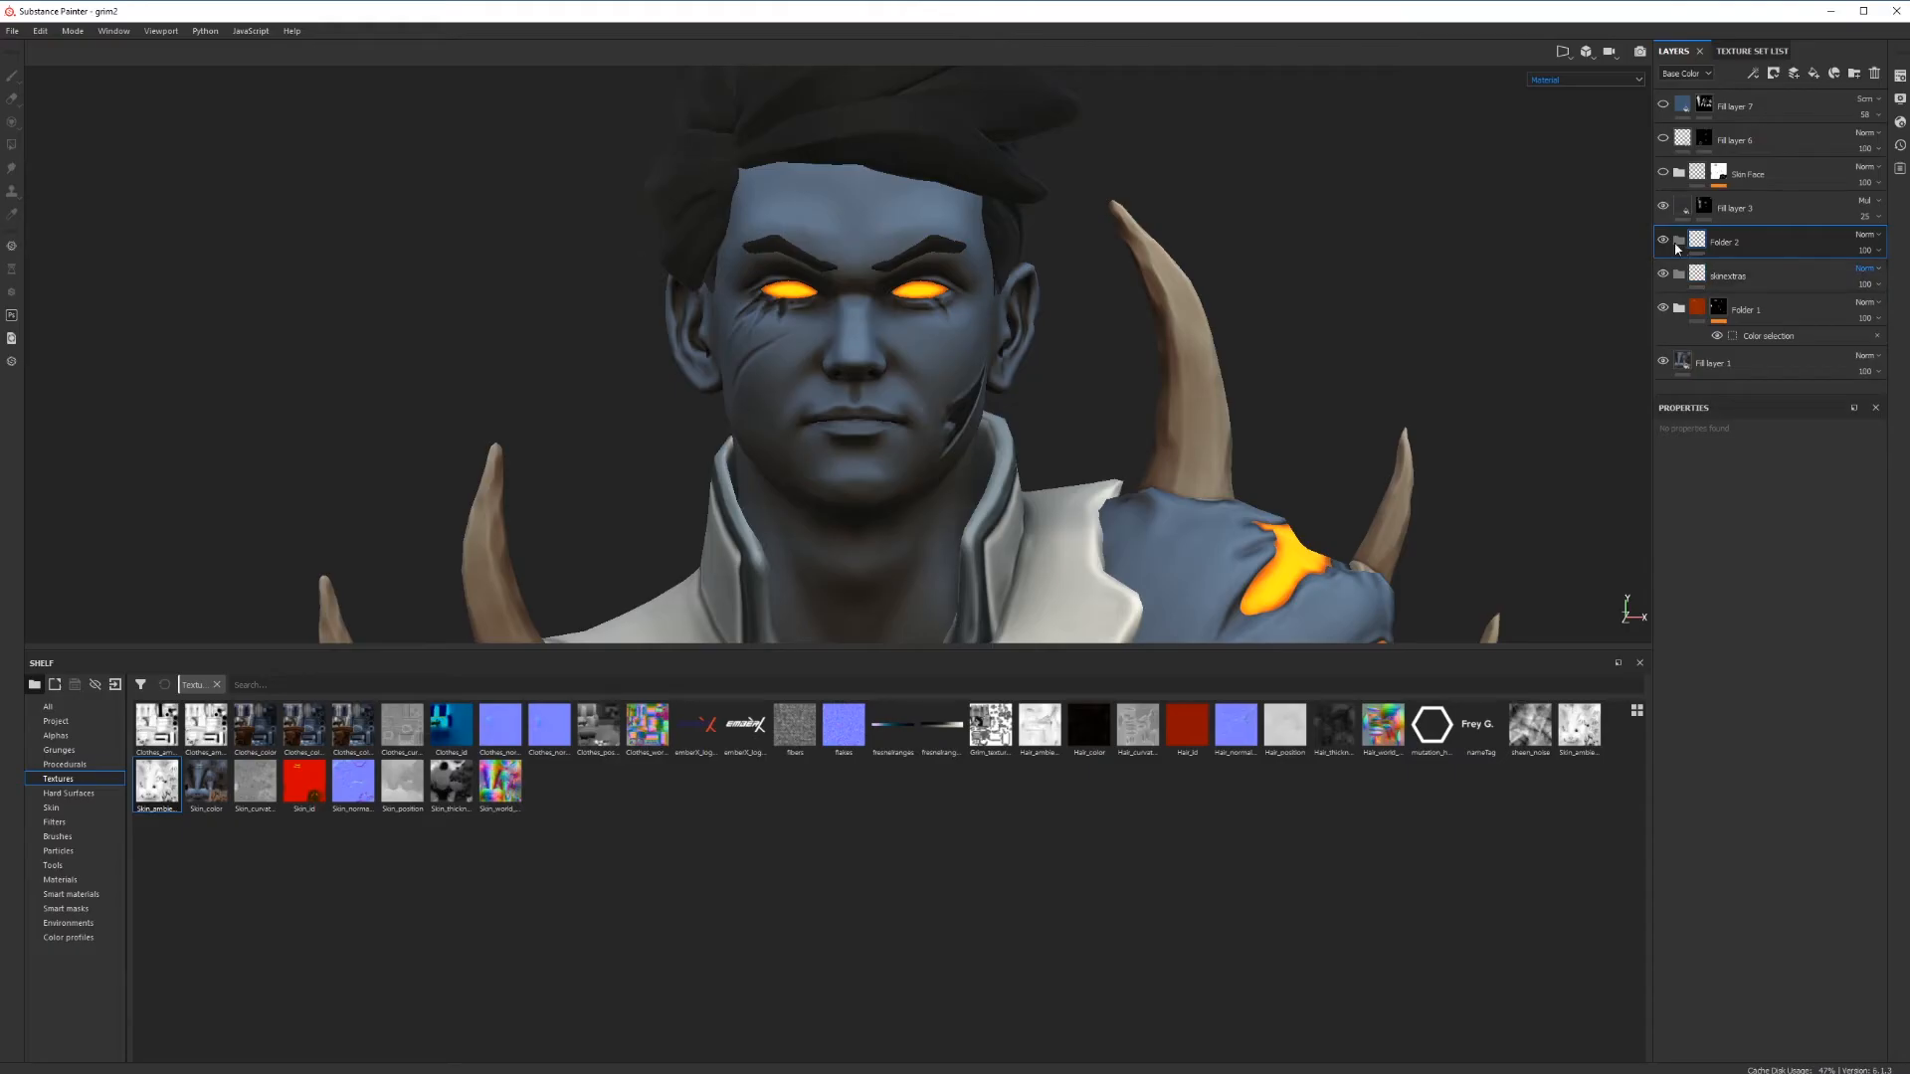
{"action": "left_click_drag", "start_coordinate": [1731, 243], "coordinate": [1739, 275]}
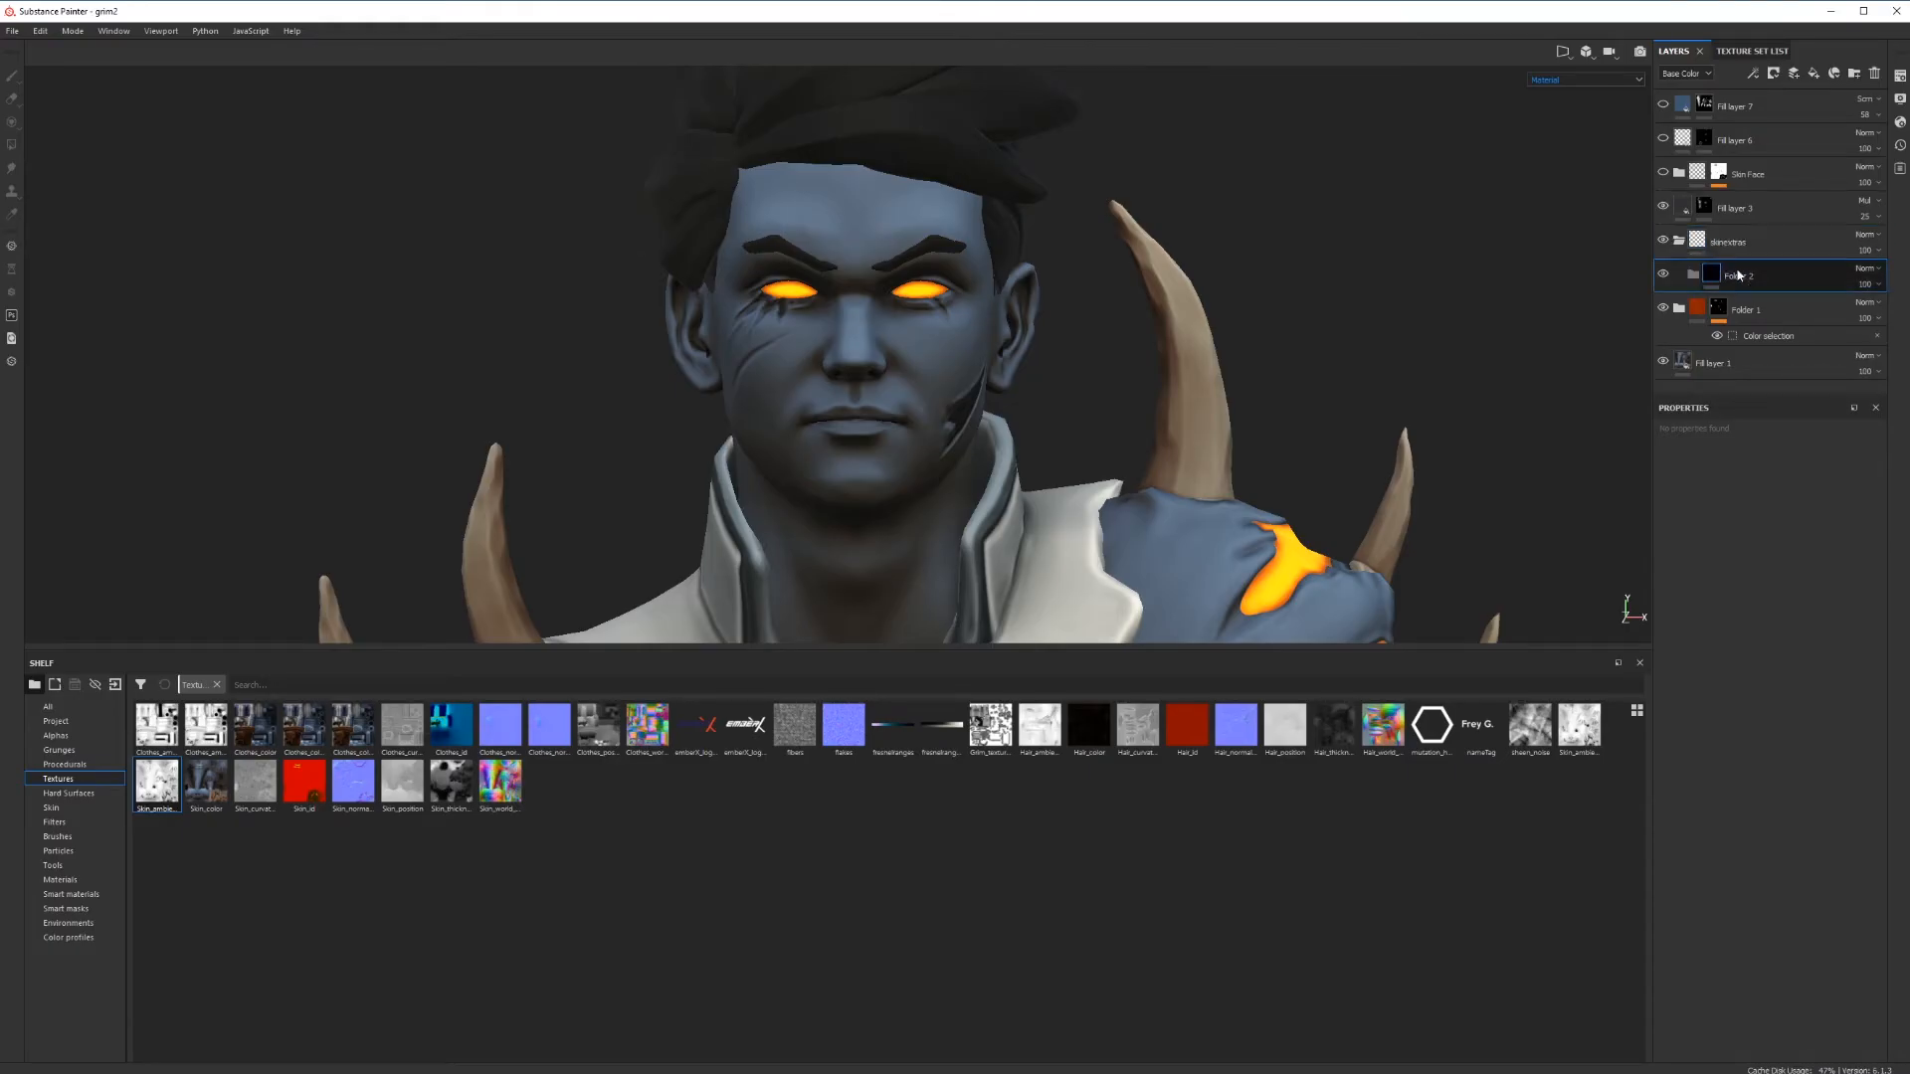
{"action": "double_click", "coordinate": [1743, 276]}
{"action": "type", "text": "AOpass"}
{"action": "key", "text": "Return"}
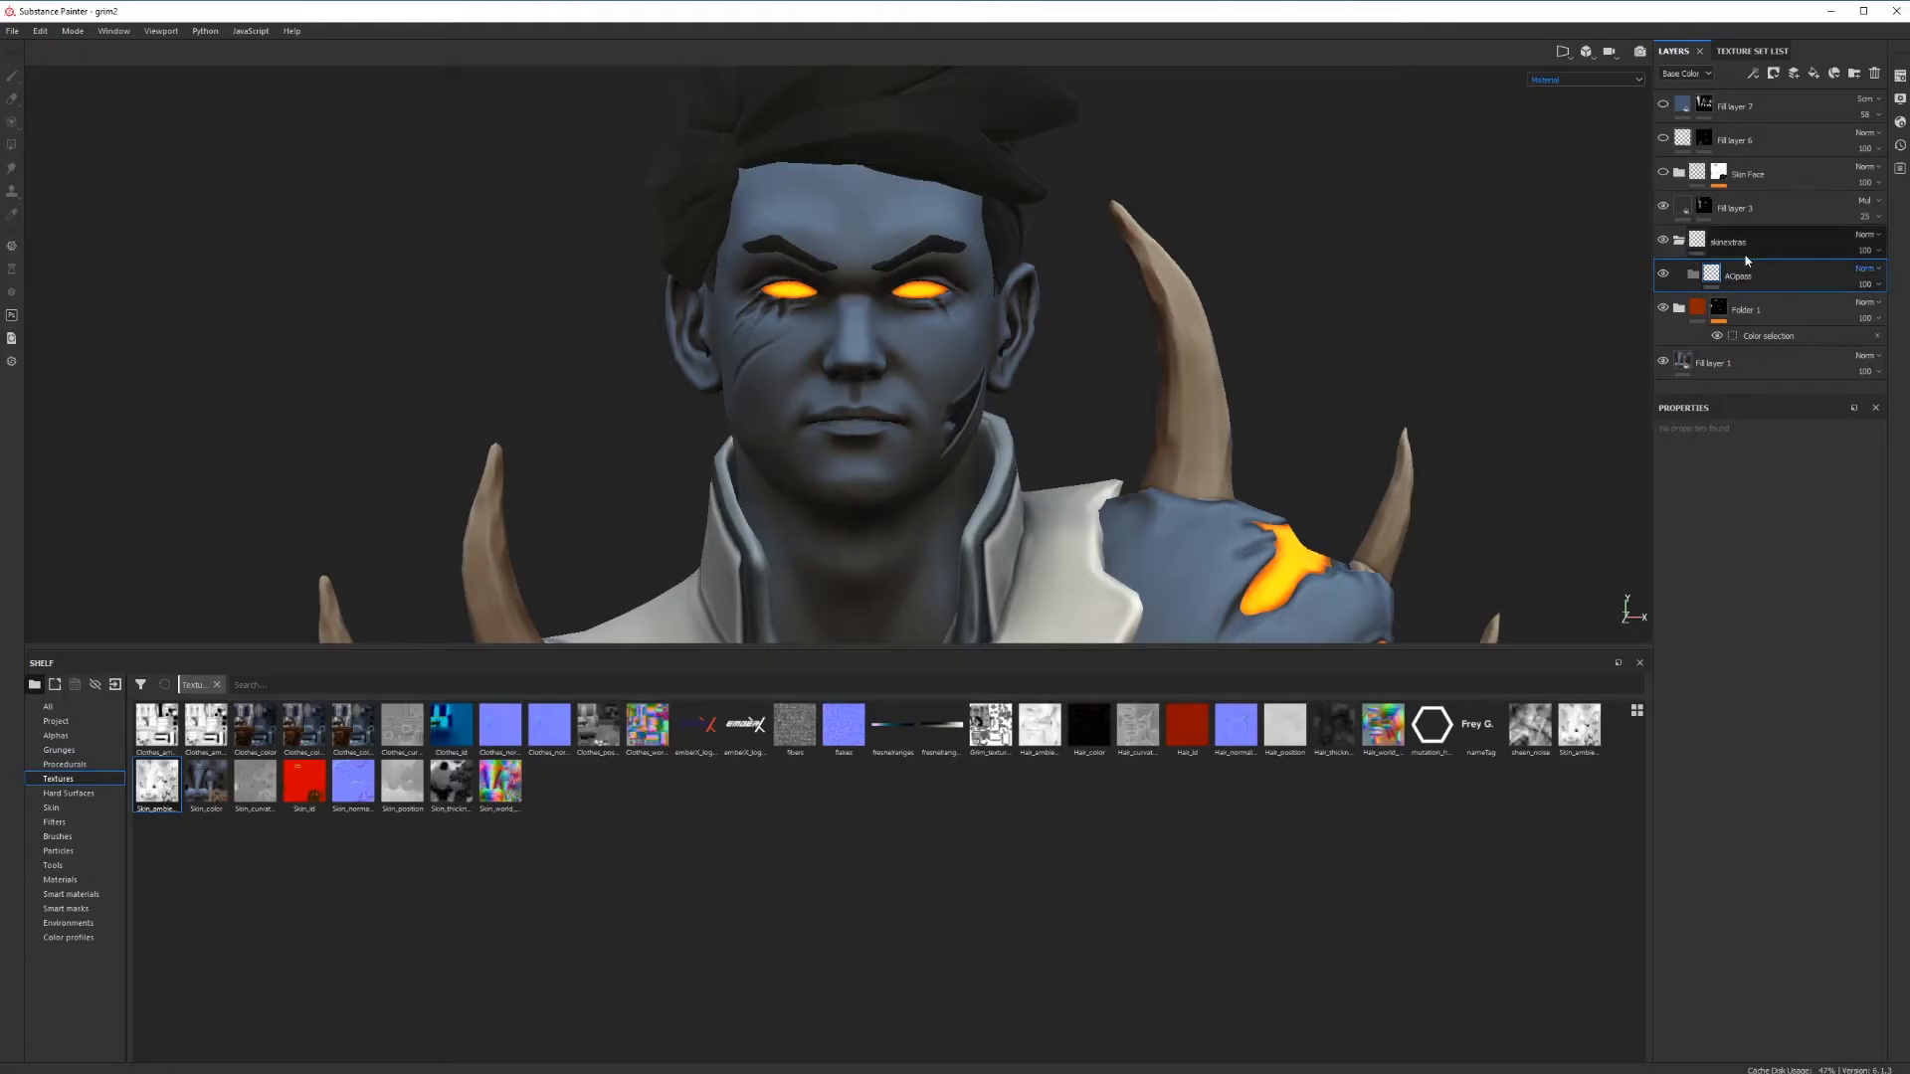
{"action": "left_click", "coordinate": [1815, 73]}
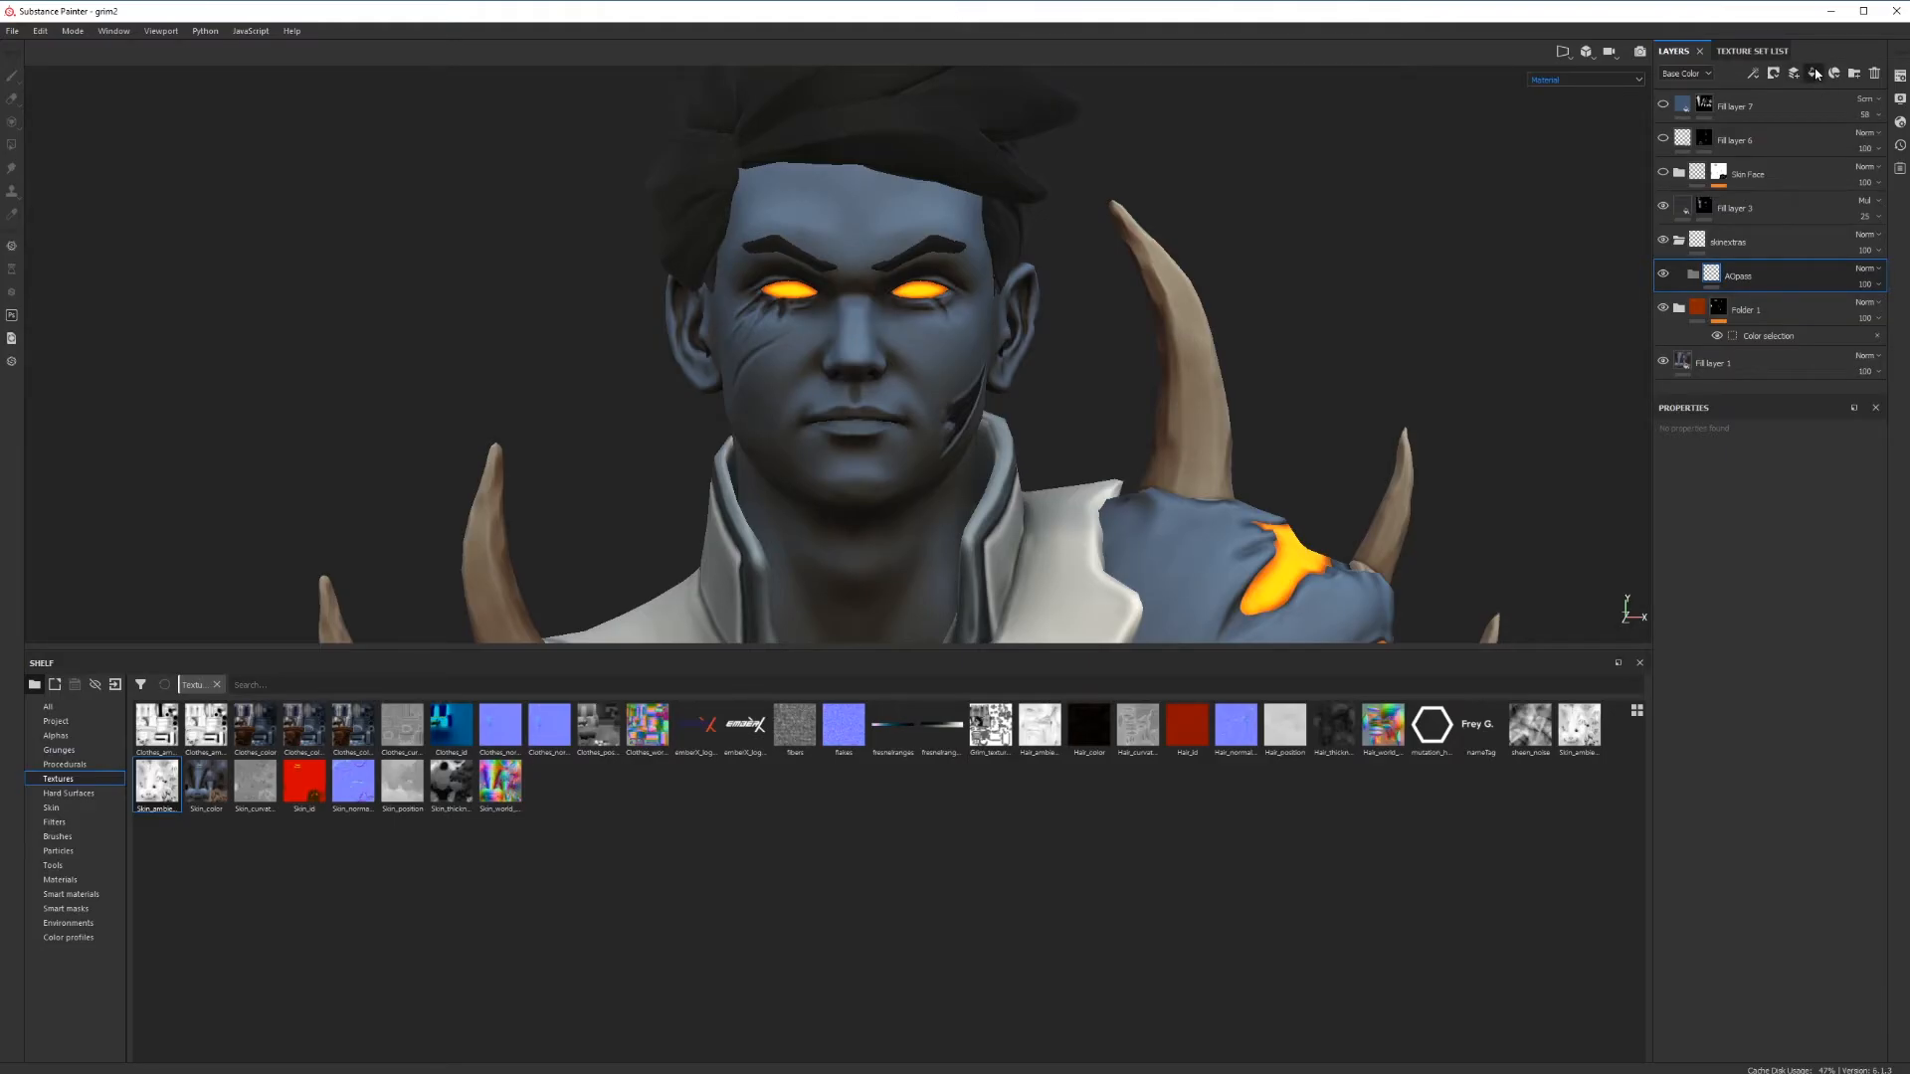
Move Fill layer 8 into the AOpass folder and switch the viewport from ID back to Material.
{"action": "left_click_drag", "start_coordinate": [1707, 268], "coordinate": [1724, 312]}
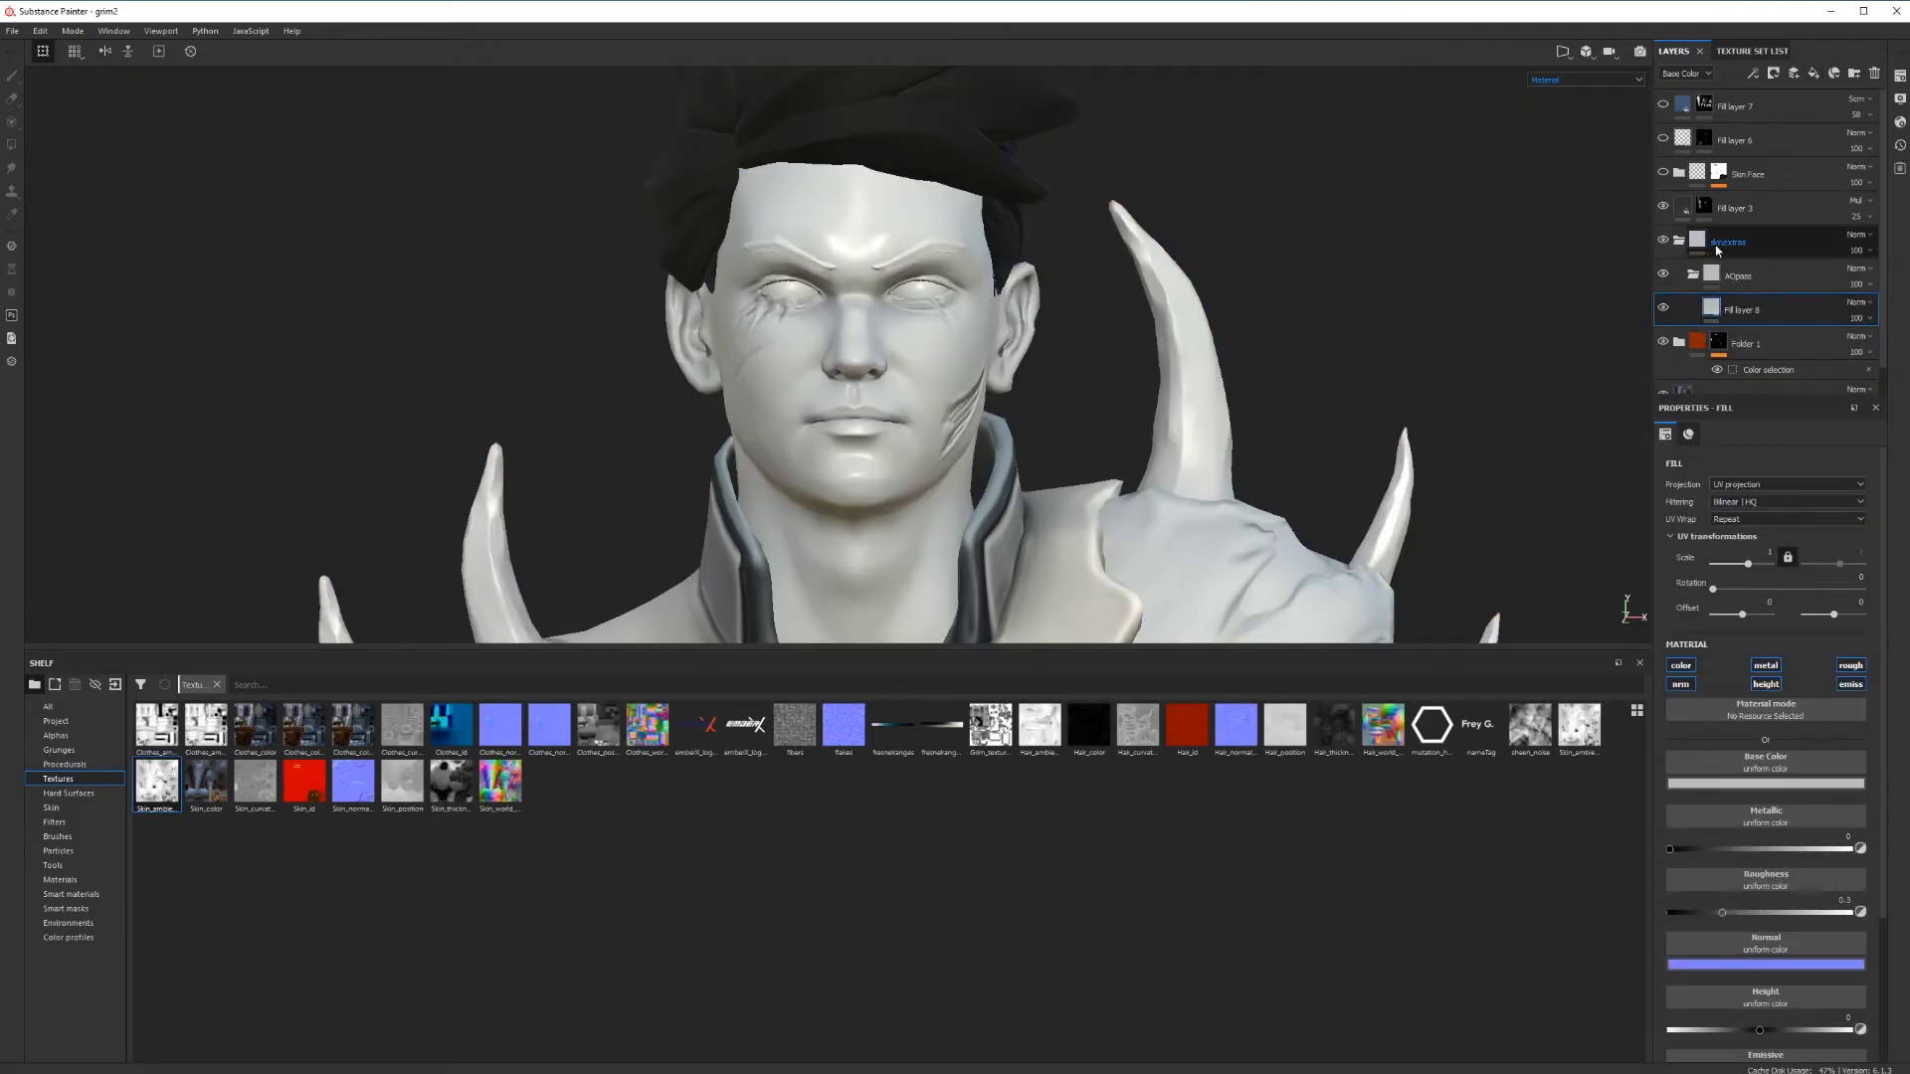
{"action": "left_click", "coordinate": [1726, 247]}
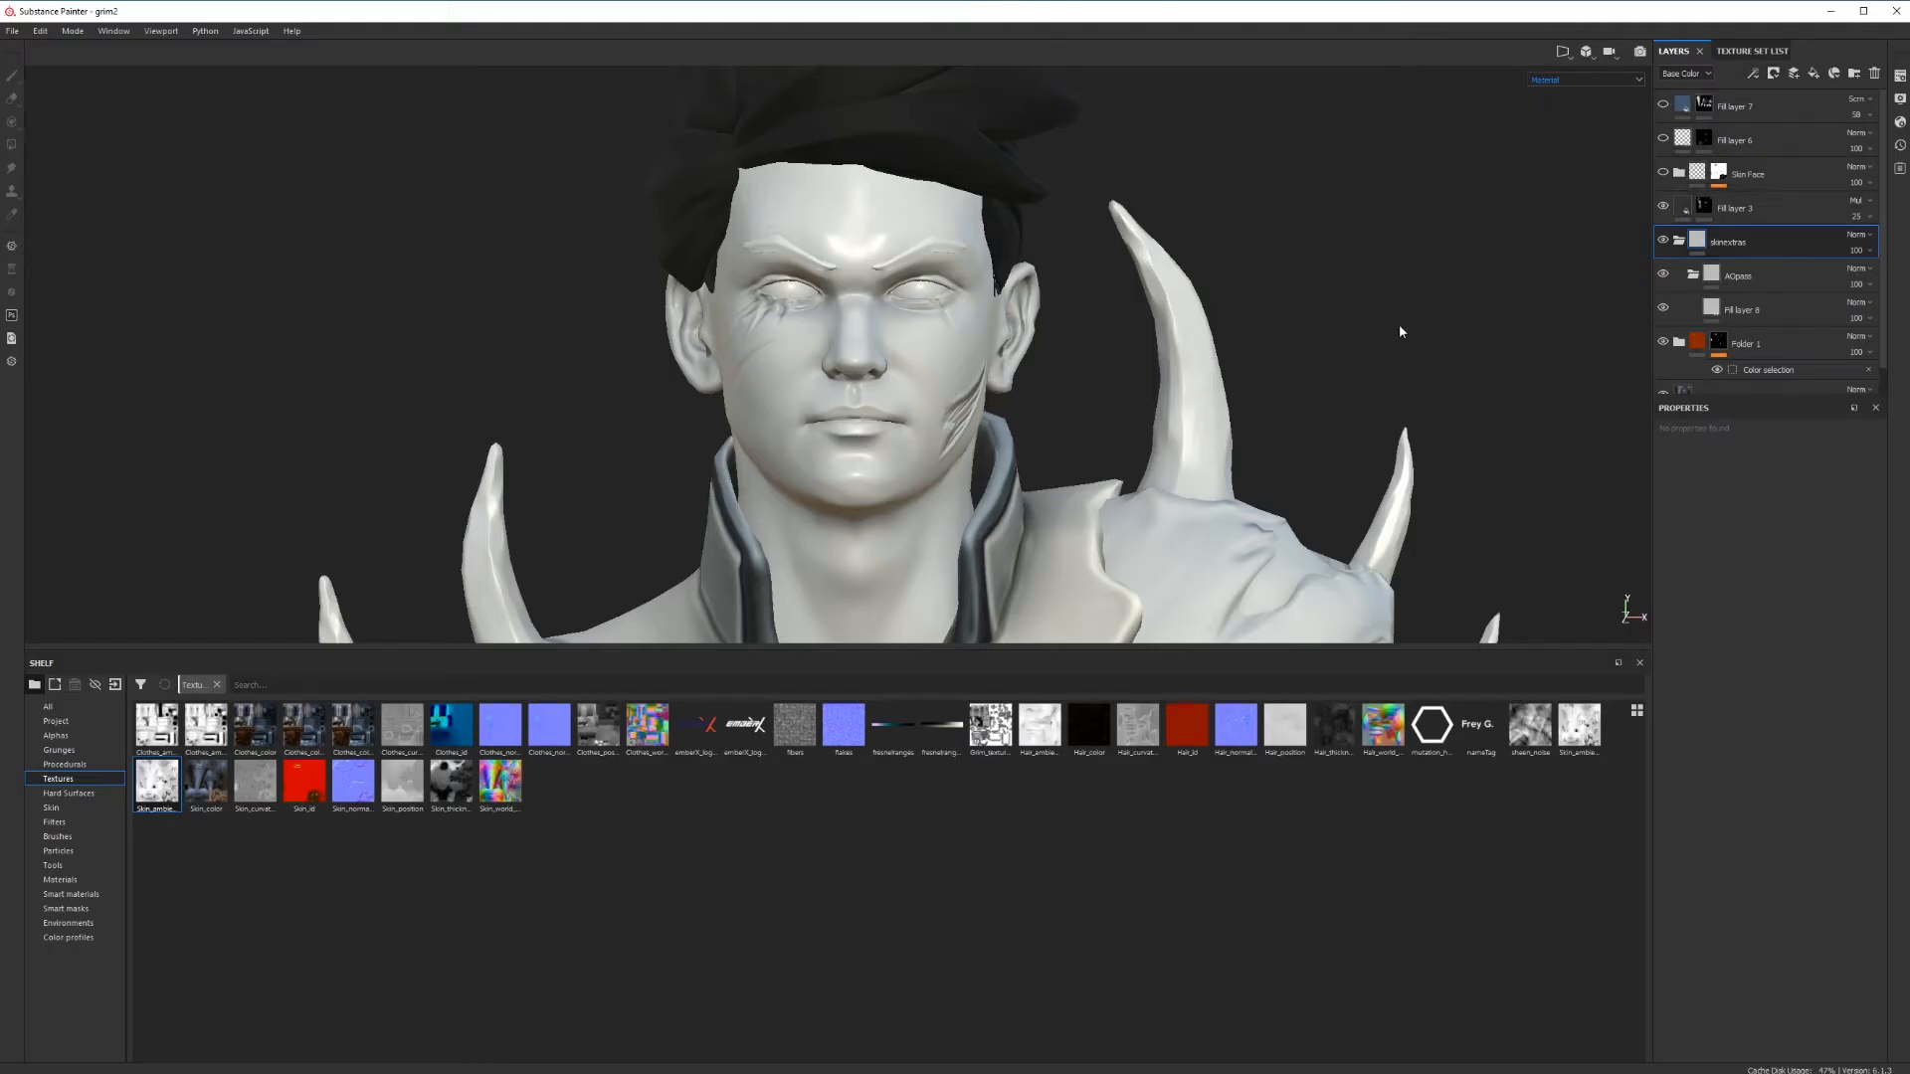
{"action": "left_click", "coordinate": [1638, 80]}
{"action": "left_click", "coordinate": [1560, 131]}
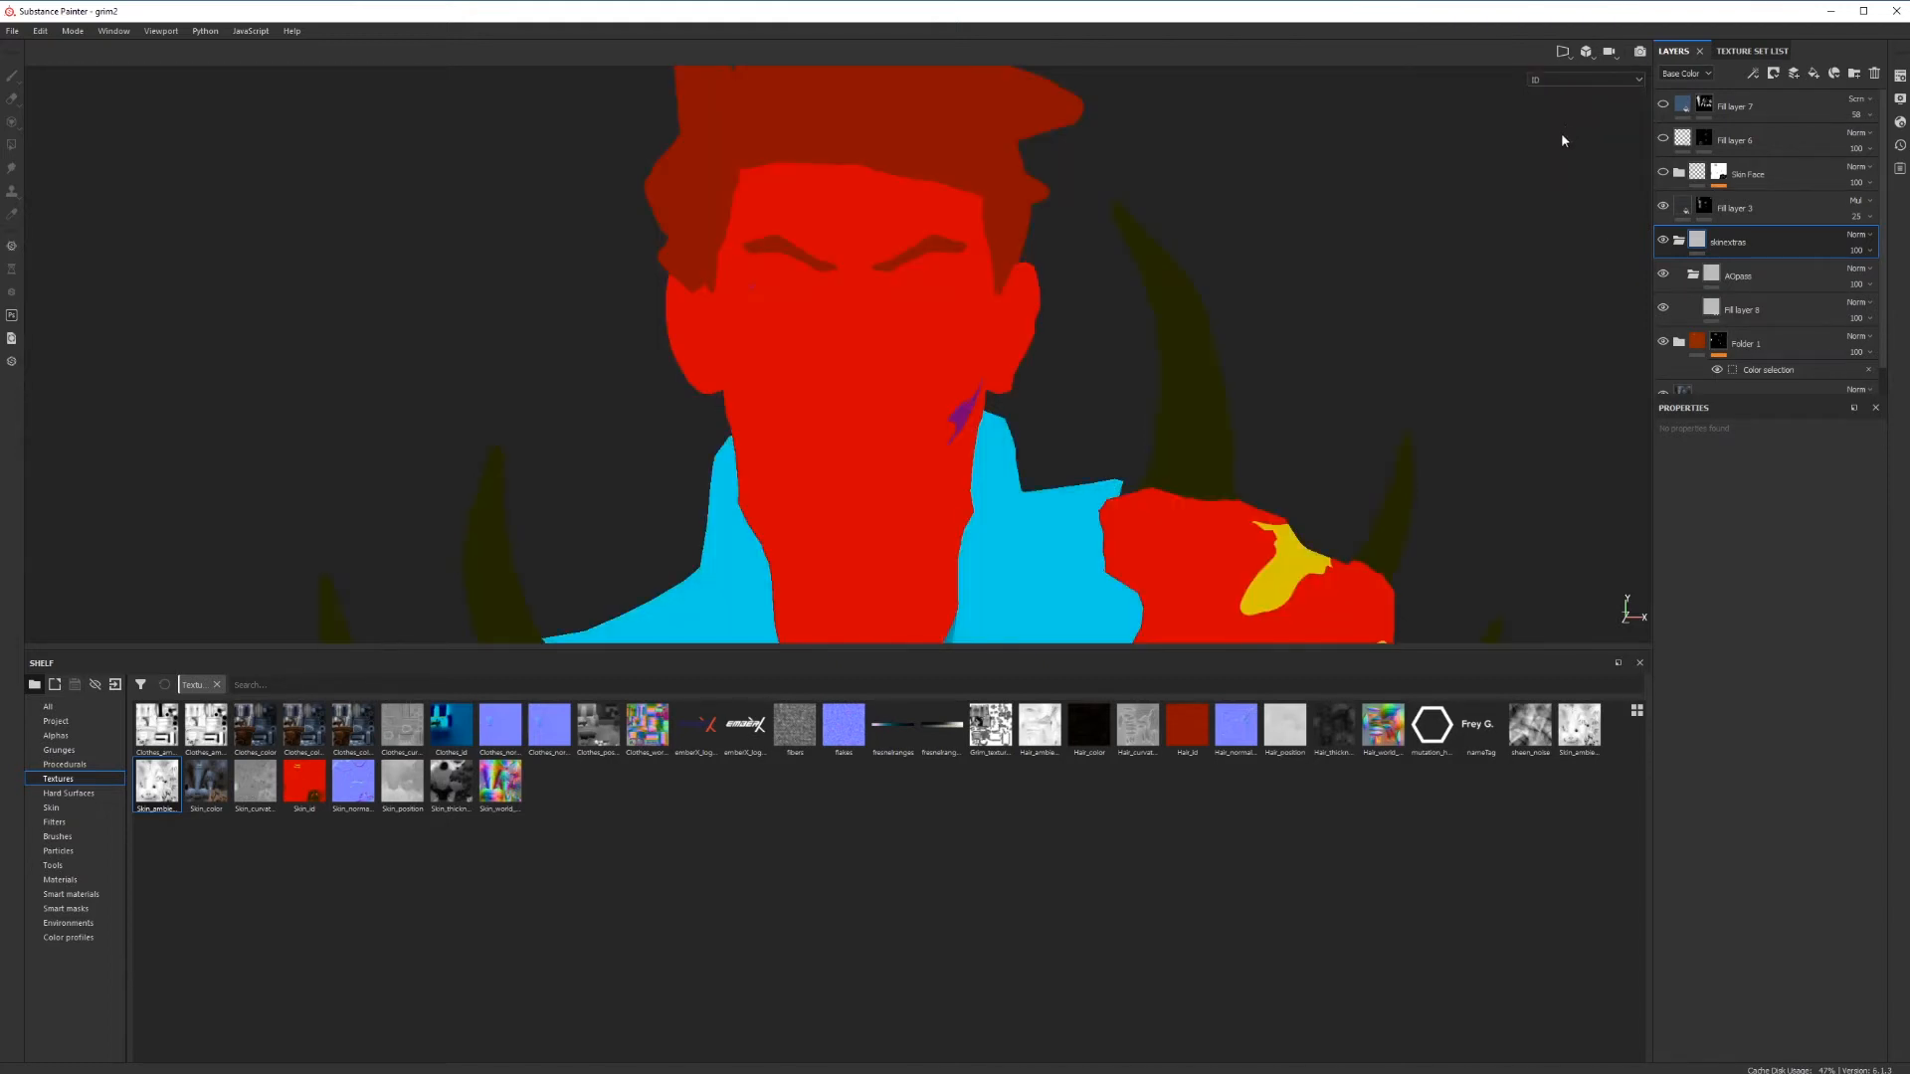
{"action": "scroll", "coordinate": [1013, 282], "scroll_direction": "down", "scroll_amount": 6}
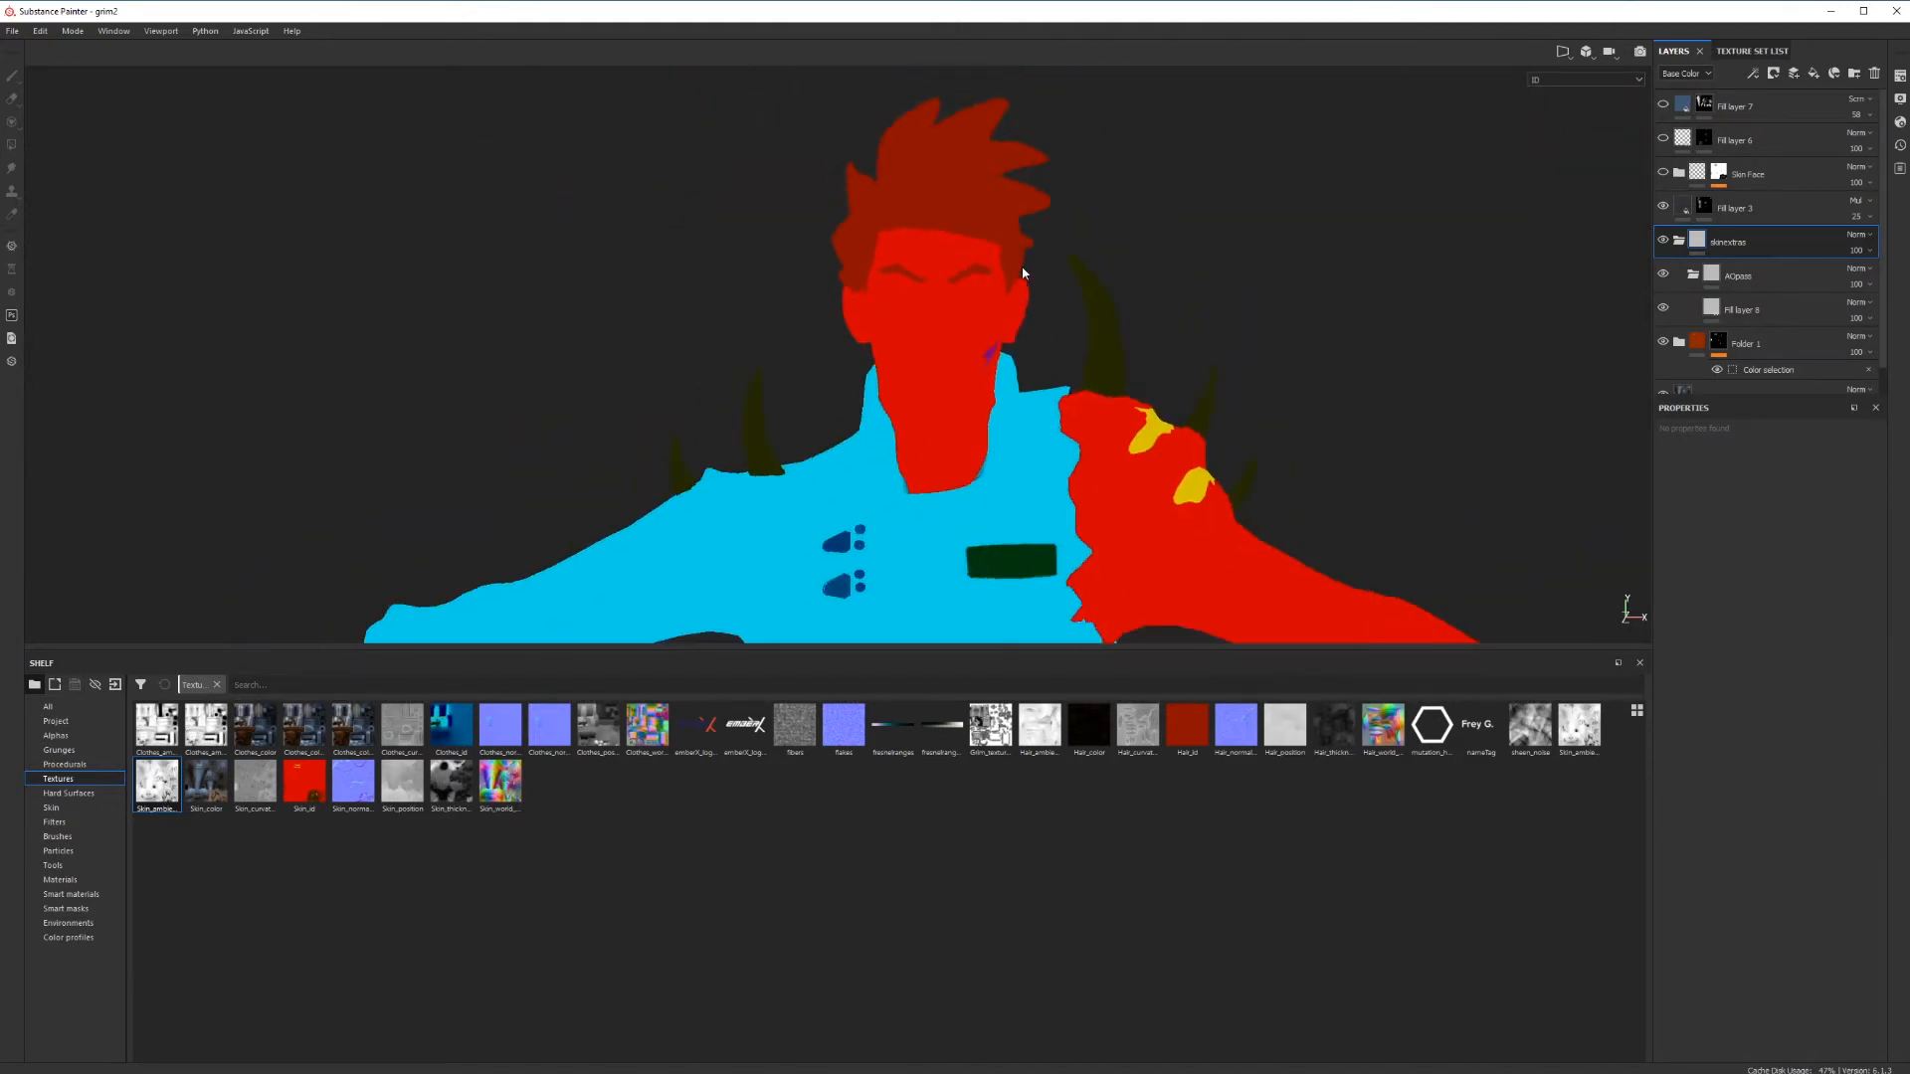
{"action": "scroll", "coordinate": [1008, 314], "scroll_direction": "up", "scroll_amount": 8}
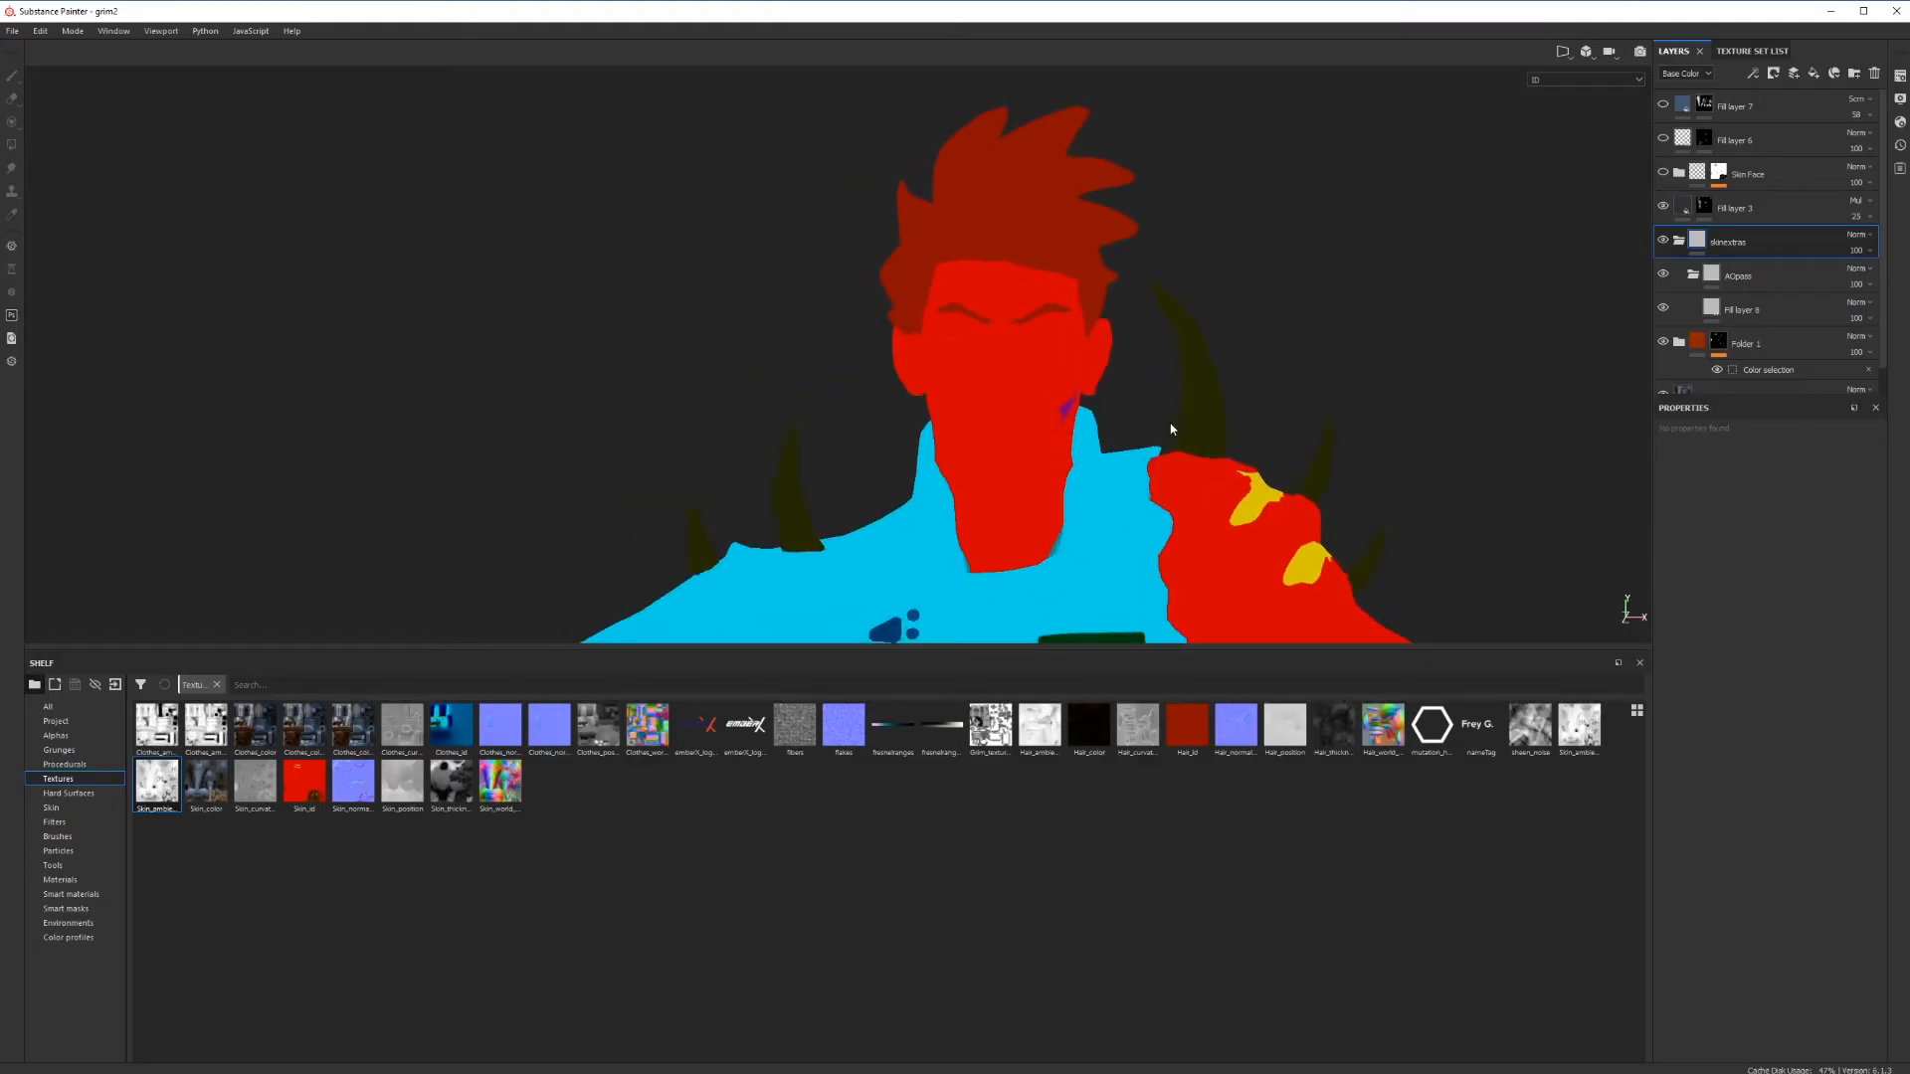
{"action": "left_click", "coordinate": [1602, 79]}
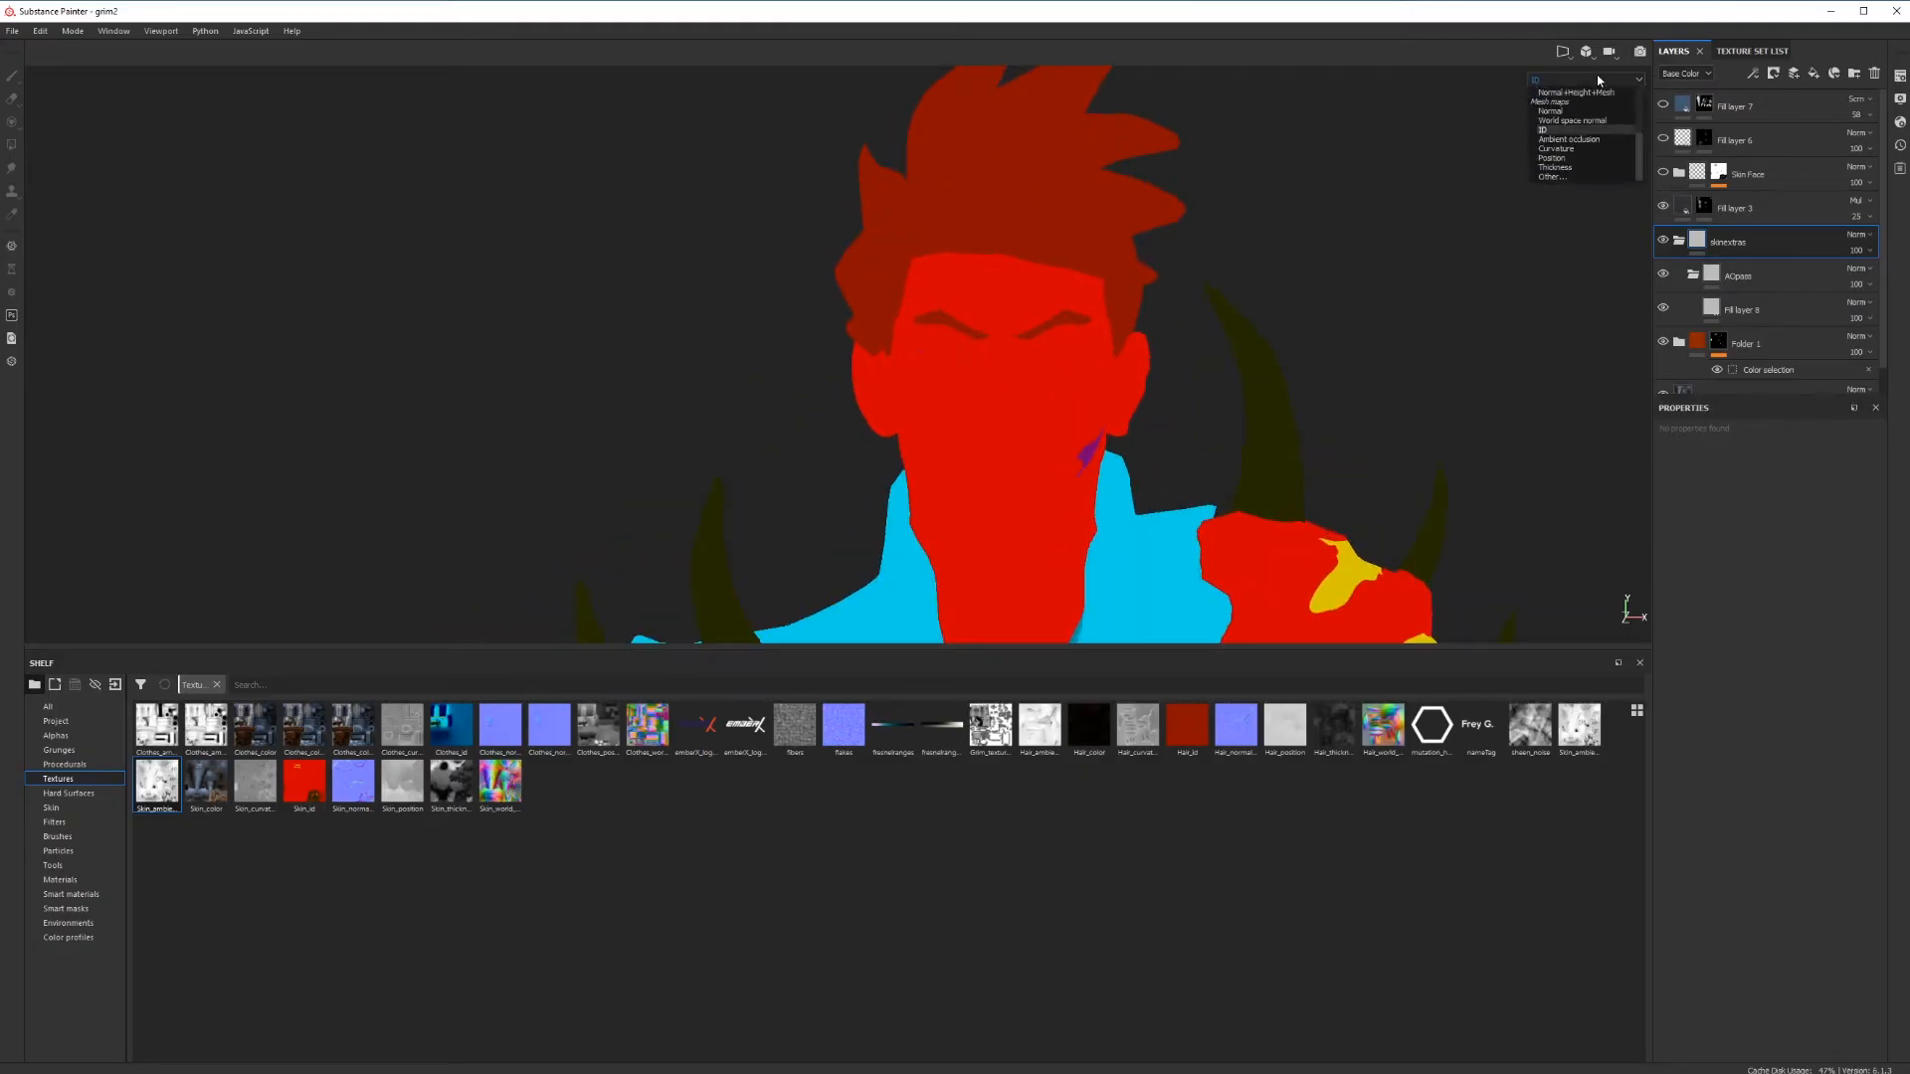
{"action": "left_click", "coordinate": [1582, 103]}
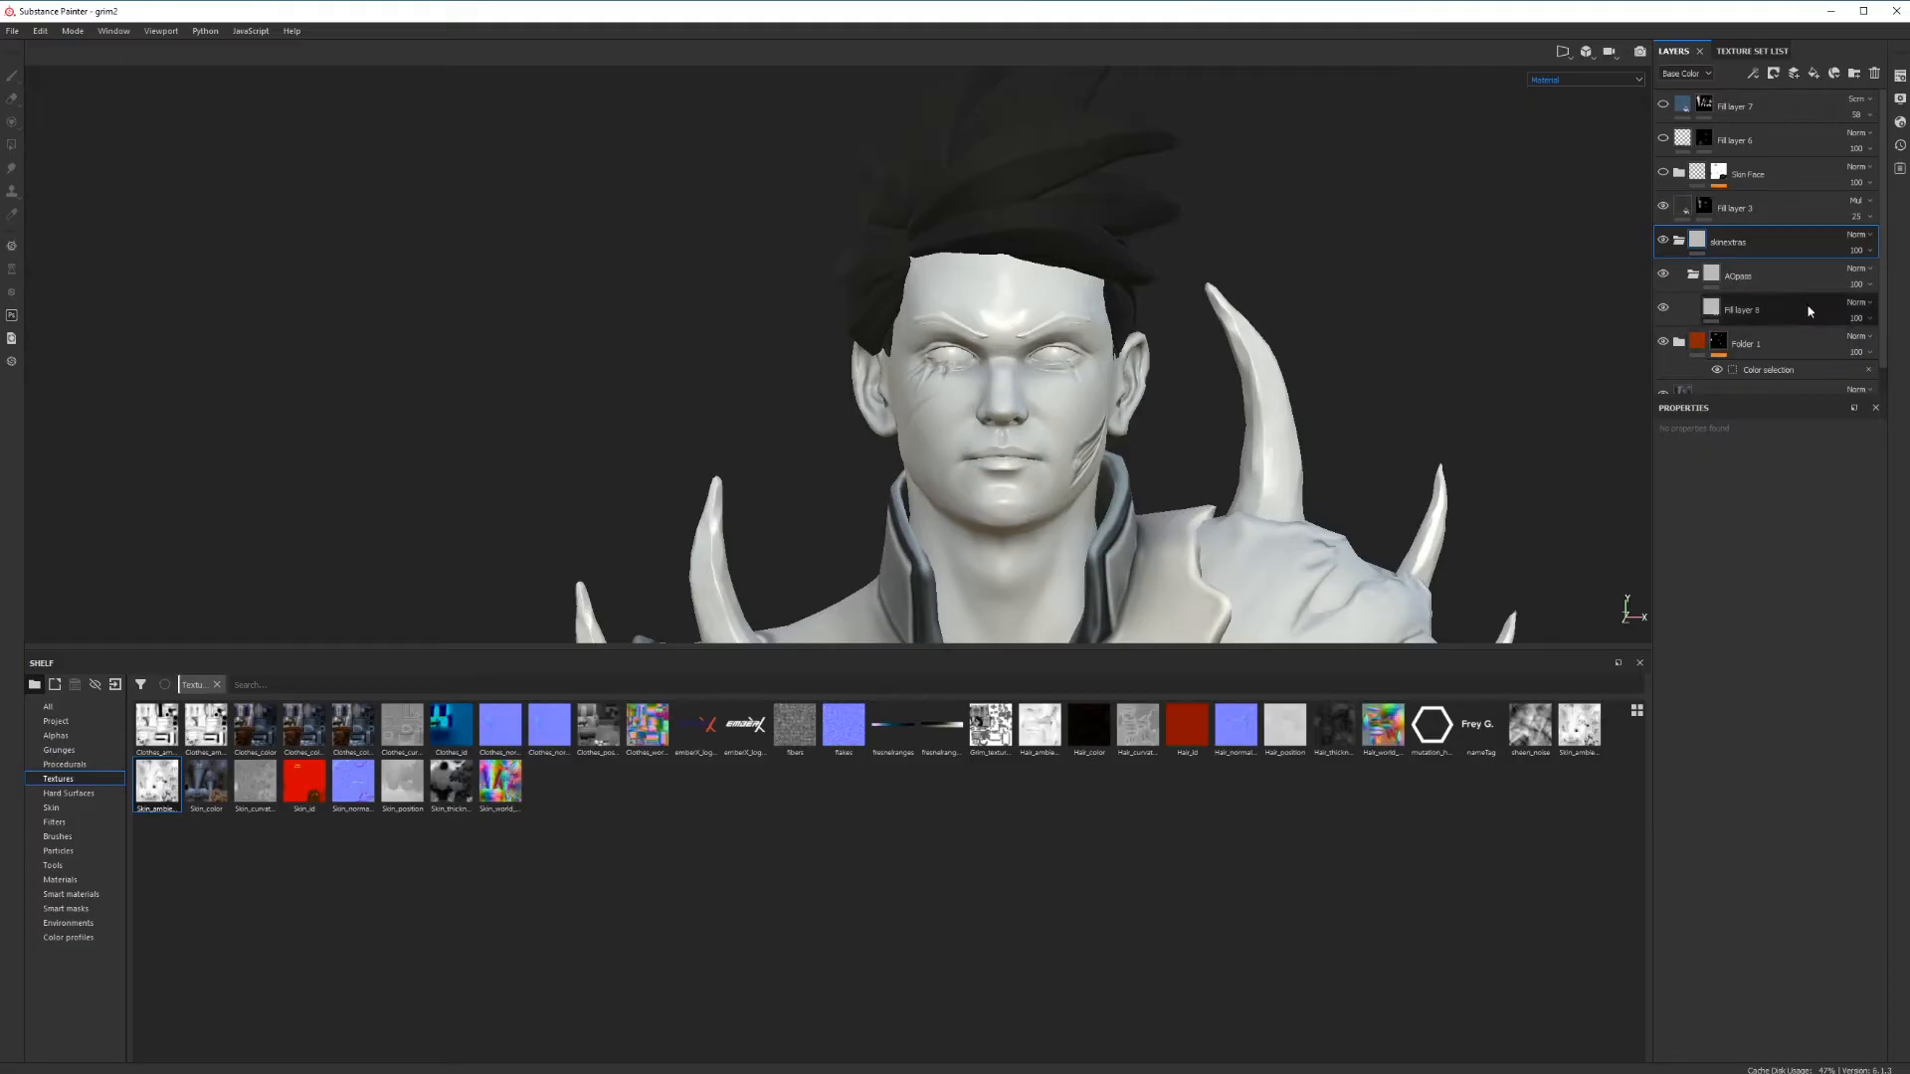
Give skinextras a color-selection mask picking the red skin ID colour on the face.
{"action": "left_click", "coordinate": [1774, 74]}
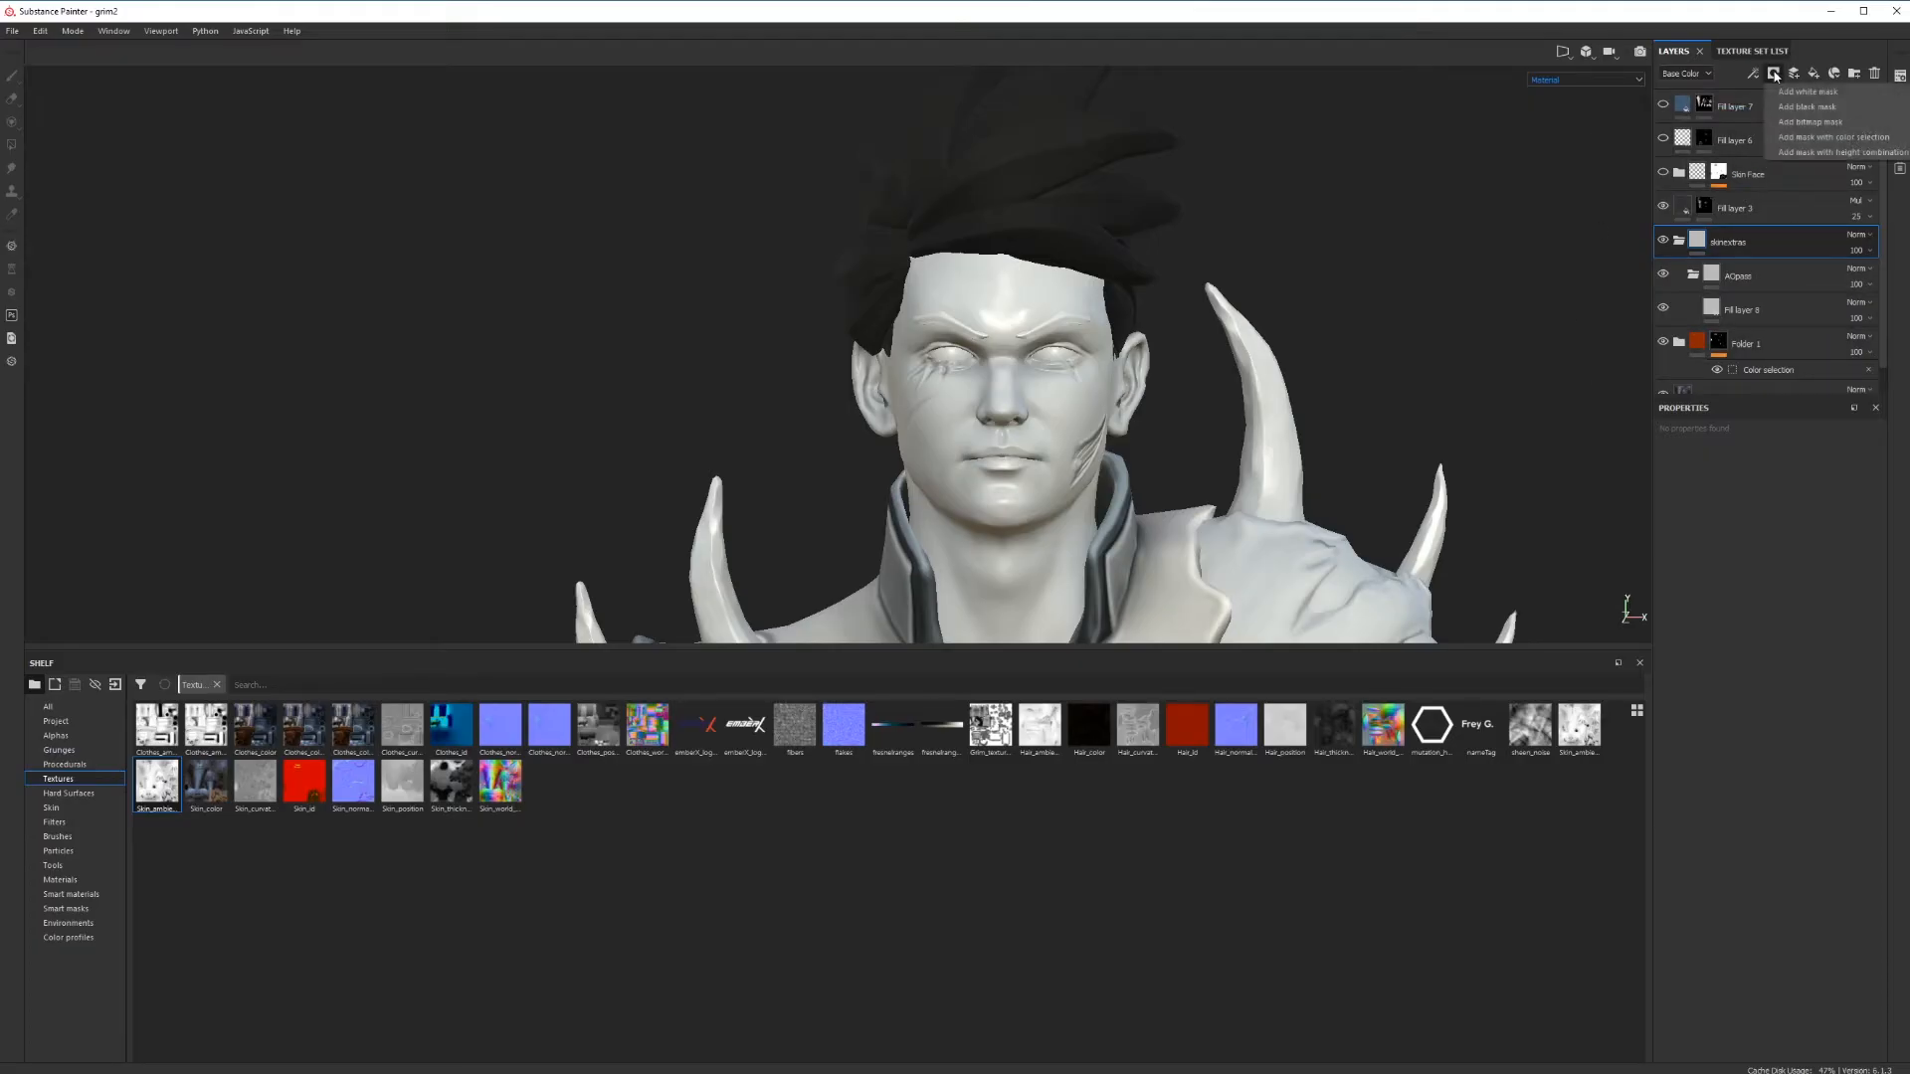
{"action": "left_click", "coordinate": [1850, 139]}
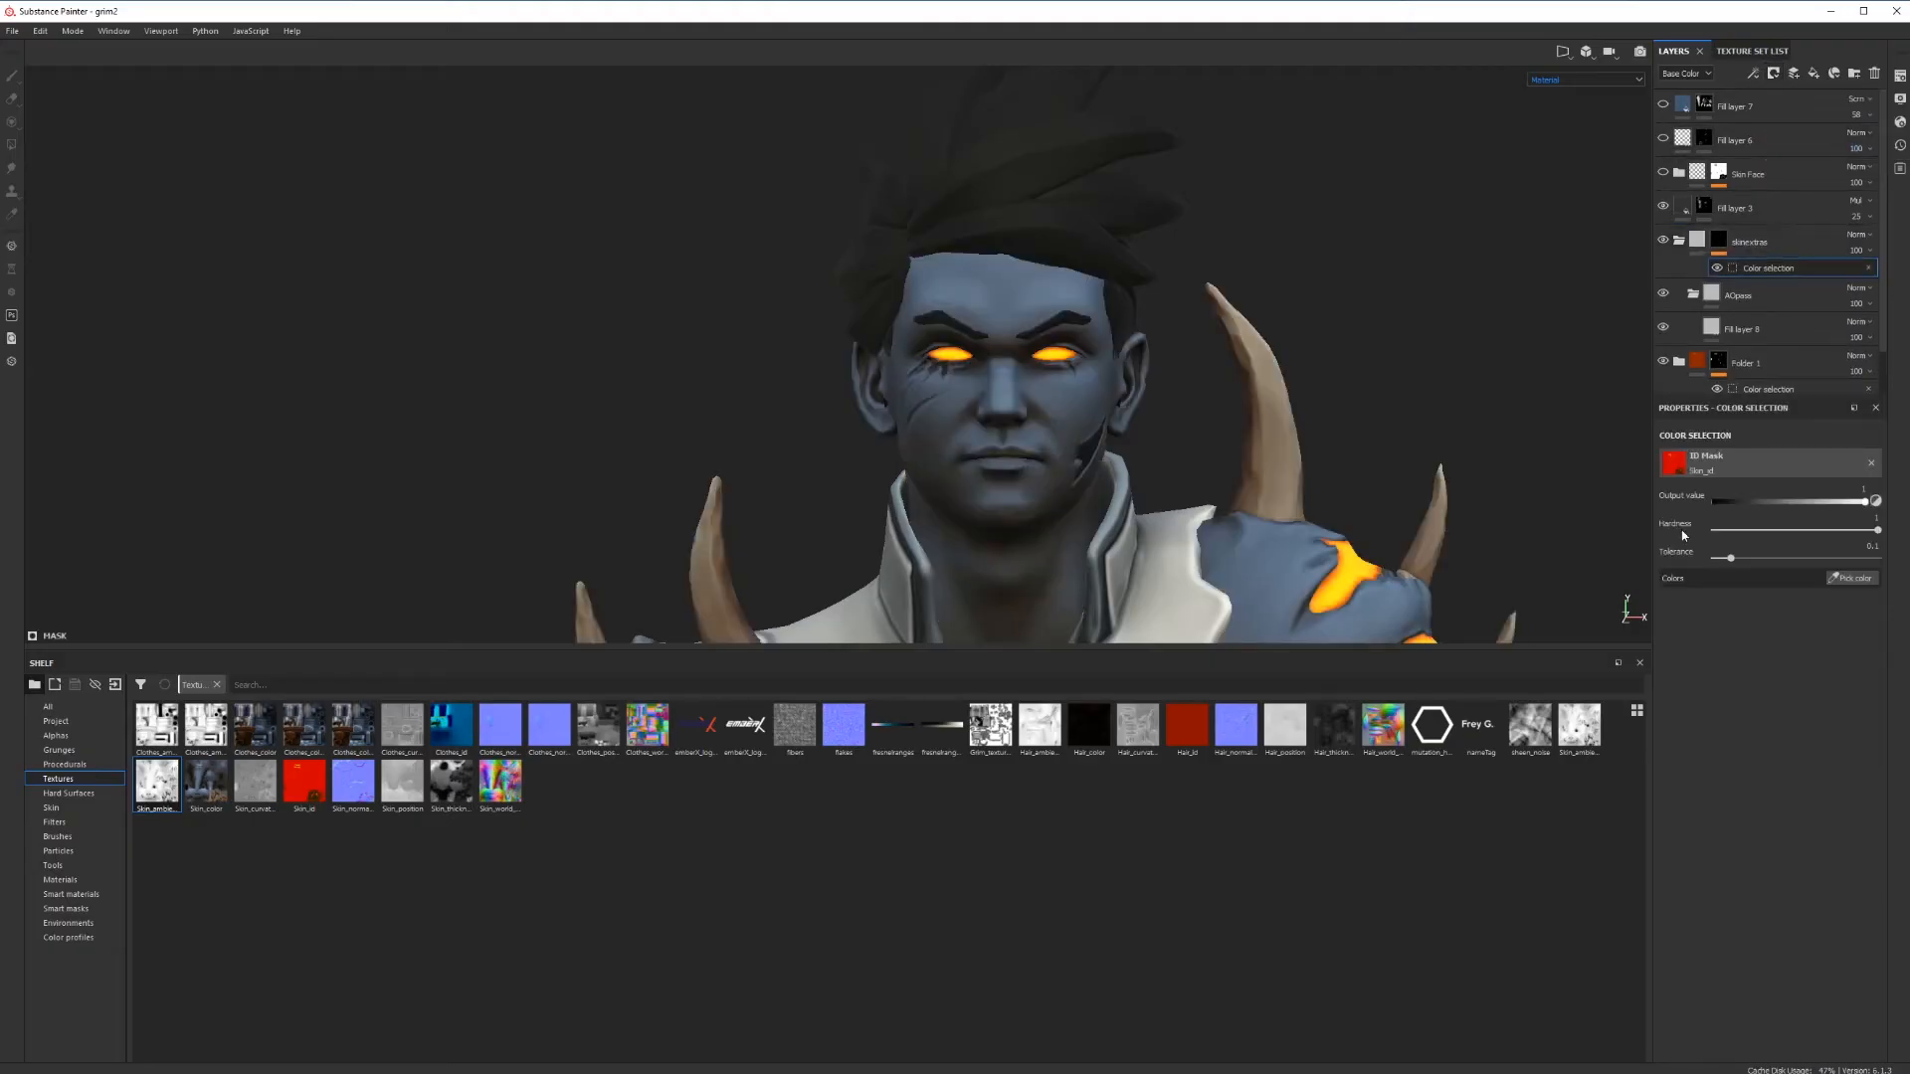
{"action": "left_click", "coordinate": [1860, 584]}
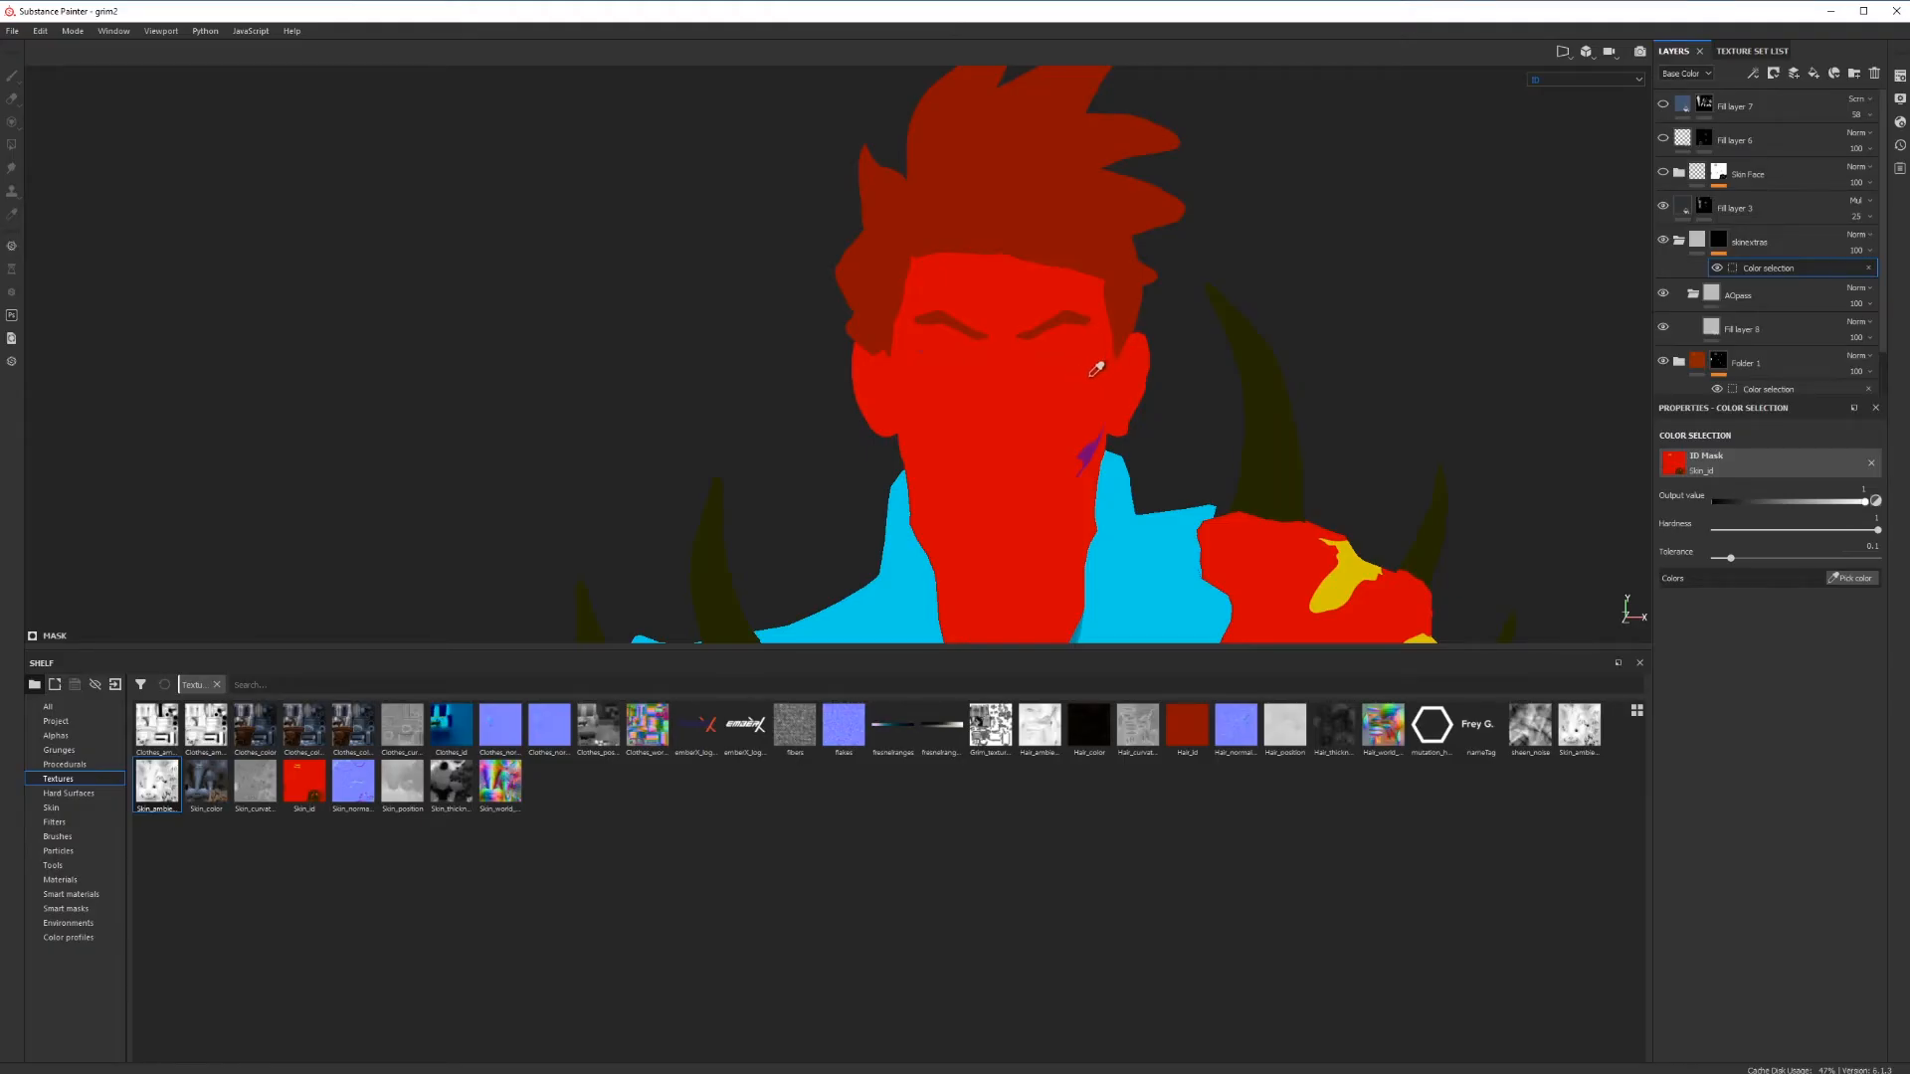
{"action": "left_click", "coordinate": [1091, 376]}
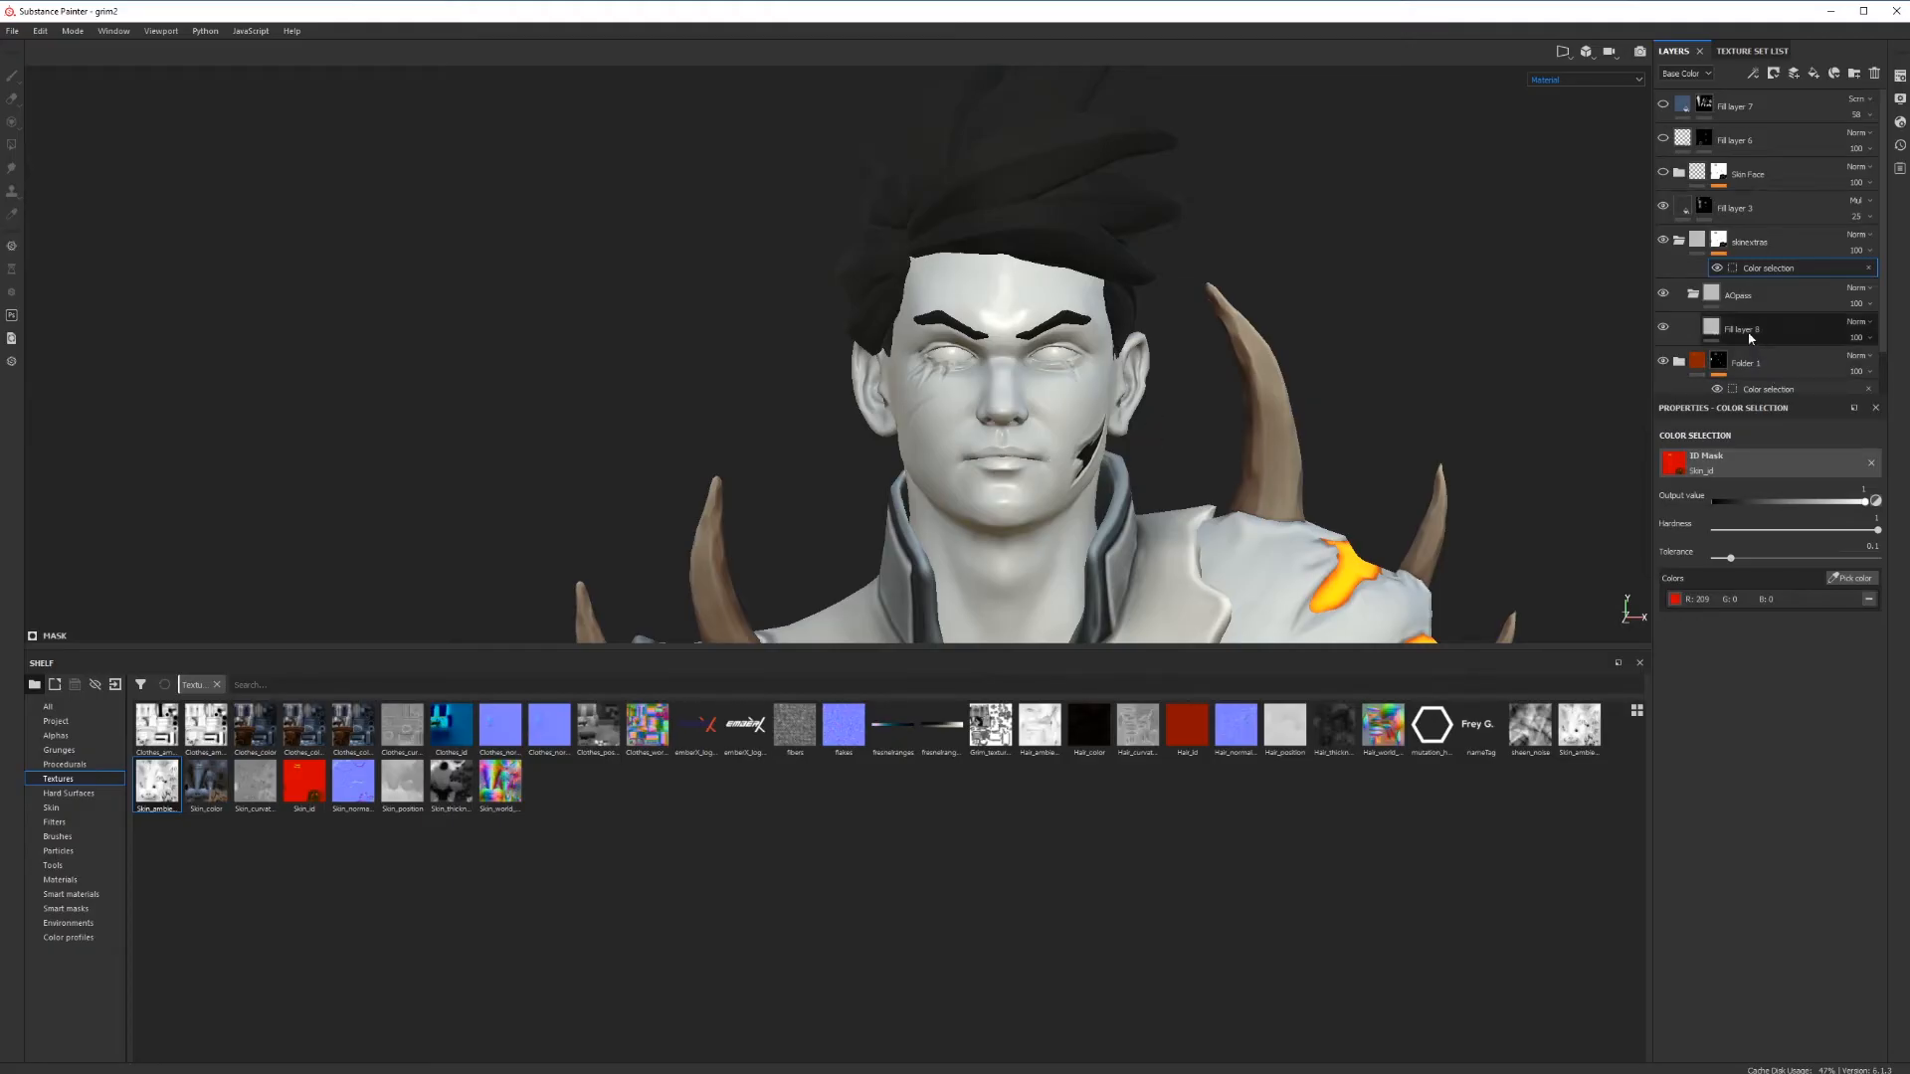
{"action": "left_click", "coordinate": [1745, 299]}
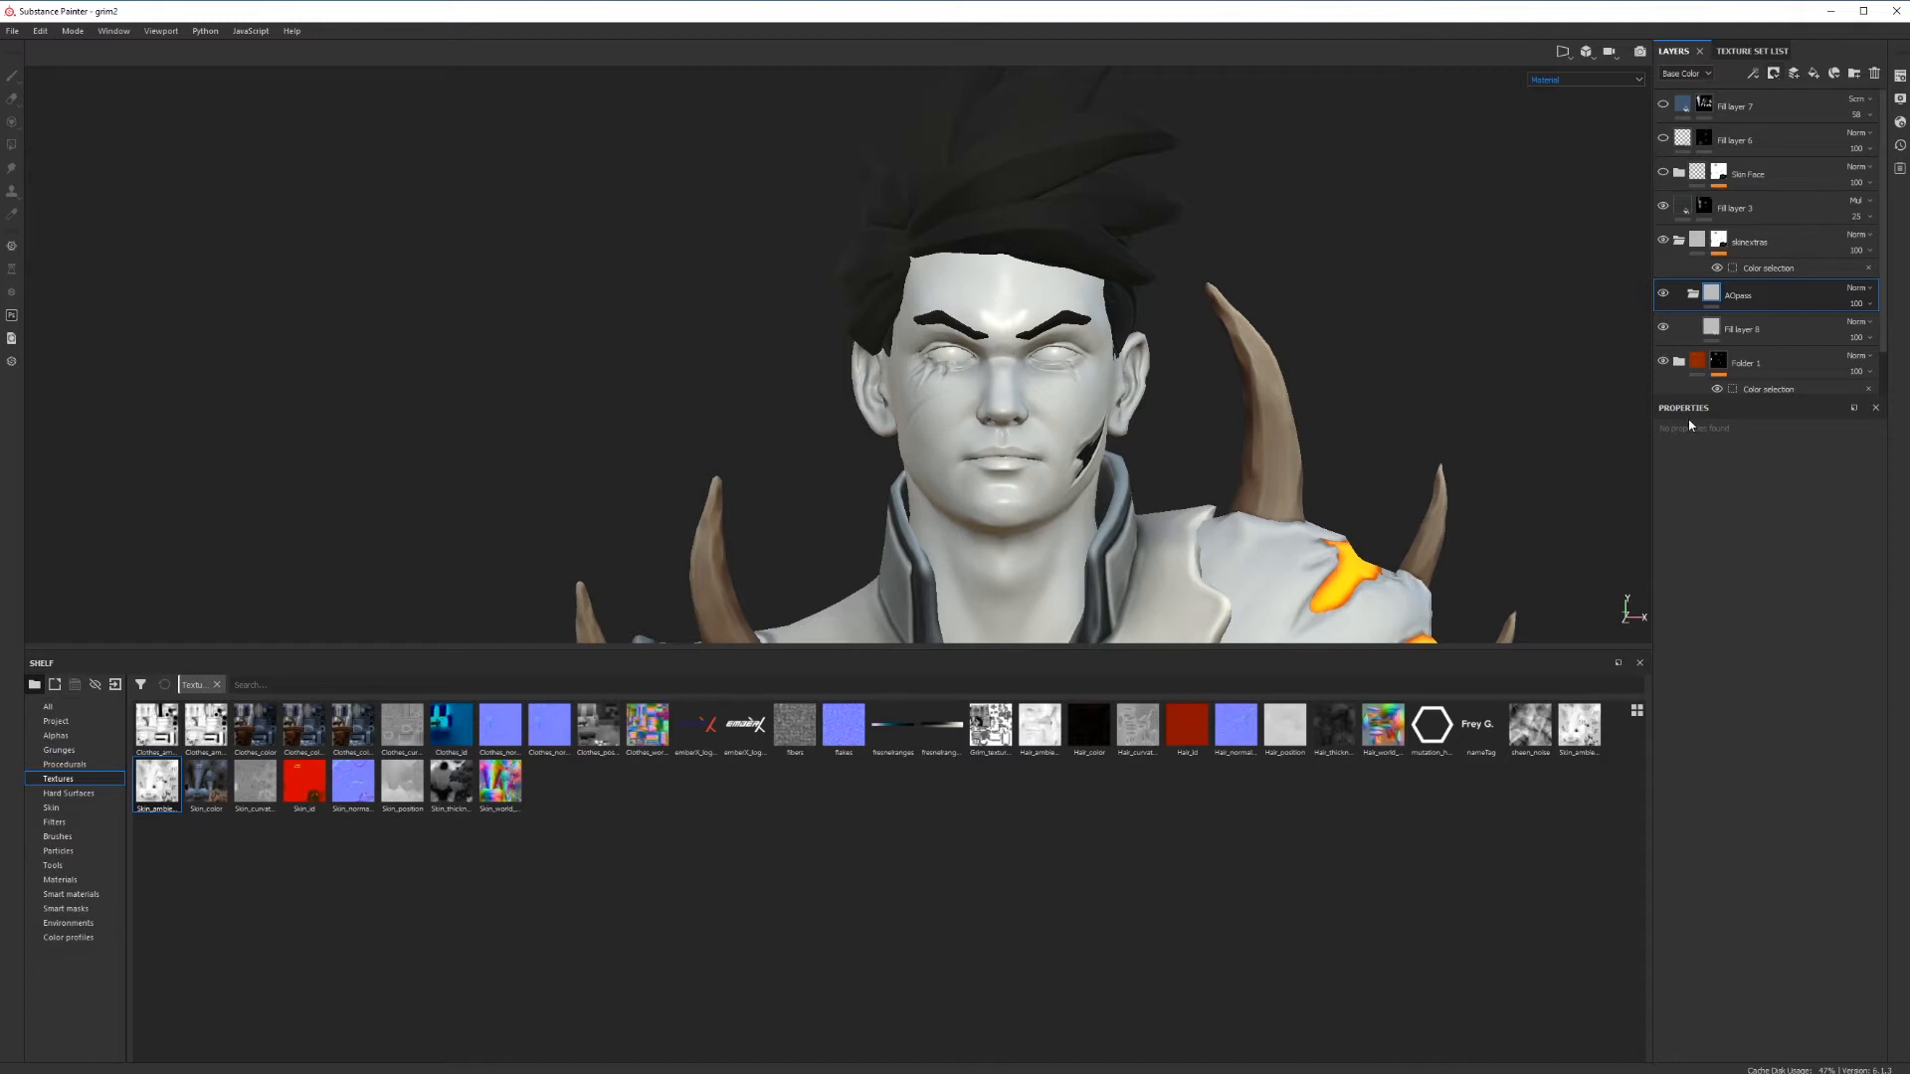
Turn off the nrm, height, metal, rough and emiss channels on Fill layer 8.
{"action": "left_click", "coordinate": [1682, 338]}
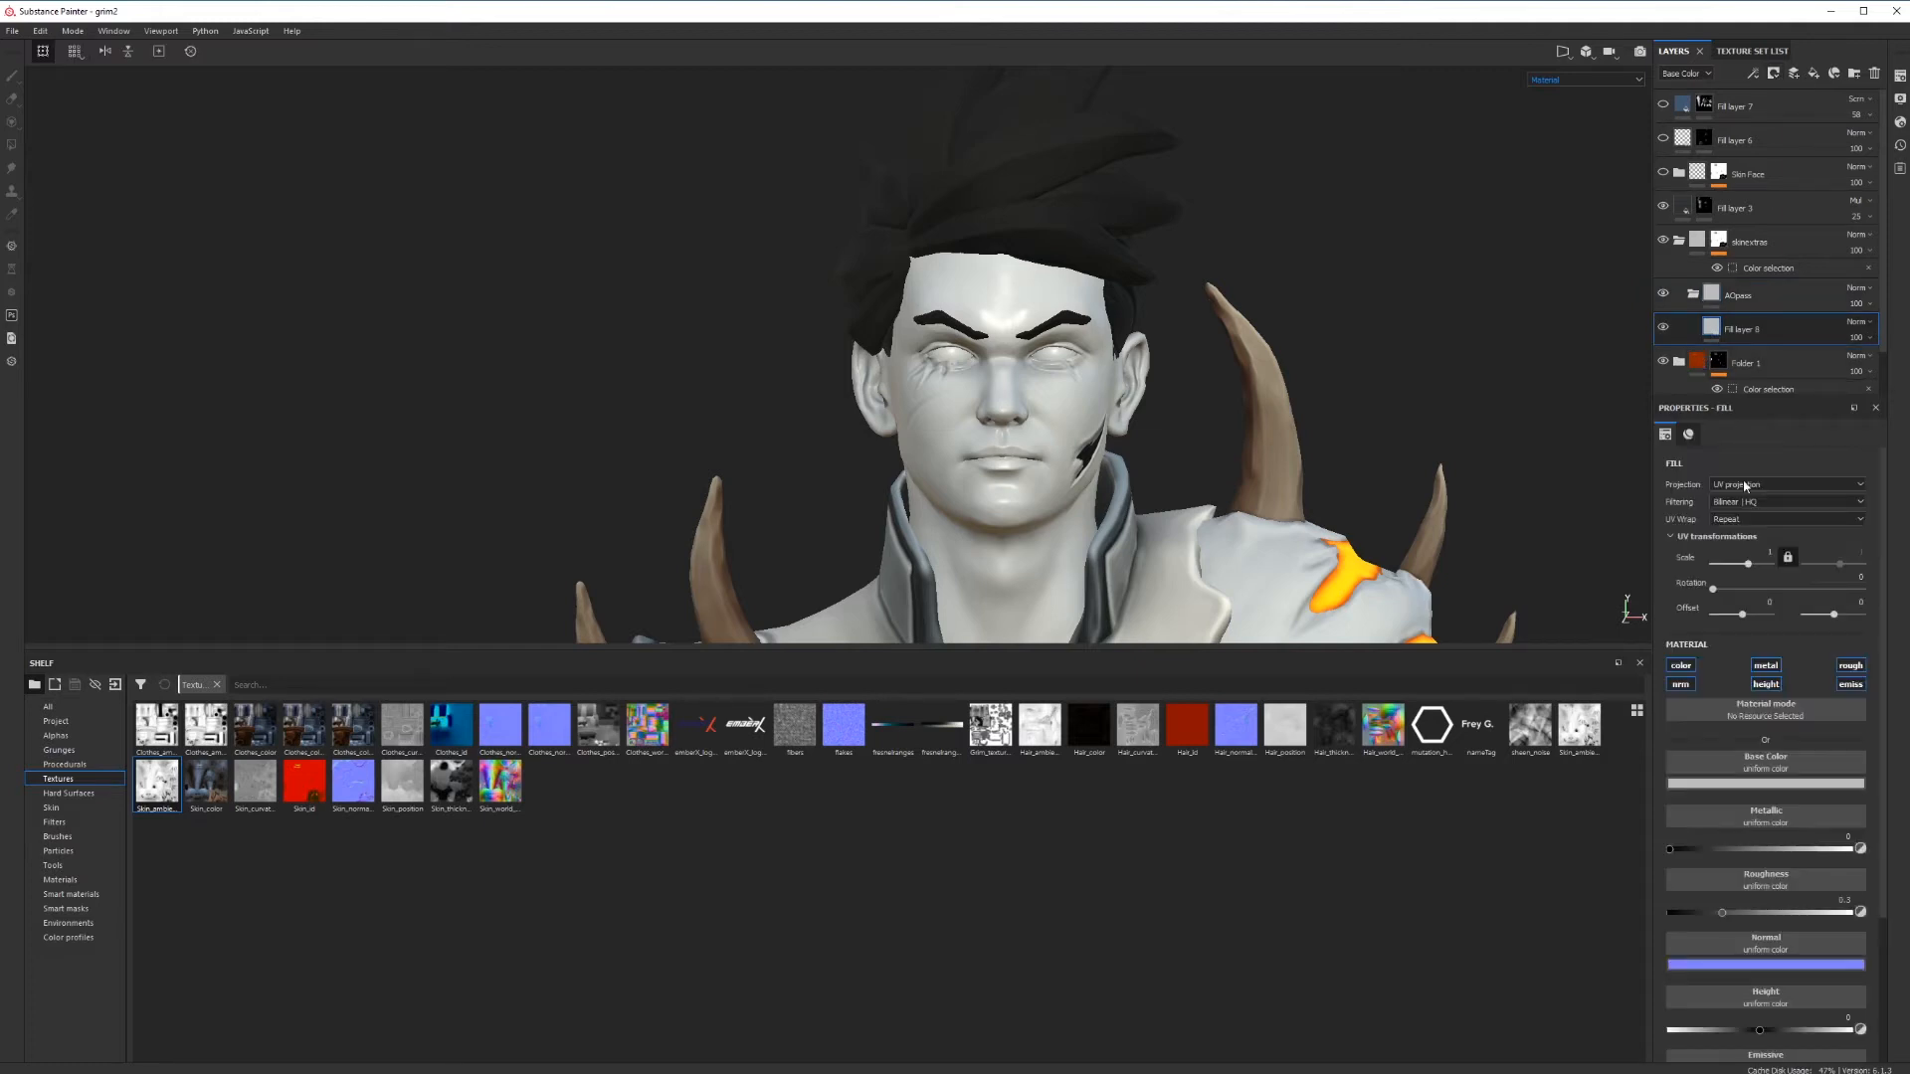
{"action": "left_click", "coordinate": [1681, 685]}
{"action": "left_click", "coordinate": [1765, 685]}
{"action": "left_click", "coordinate": [1765, 666]}
{"action": "left_click", "coordinate": [1851, 665]}
{"action": "left_click", "coordinate": [1852, 685]}
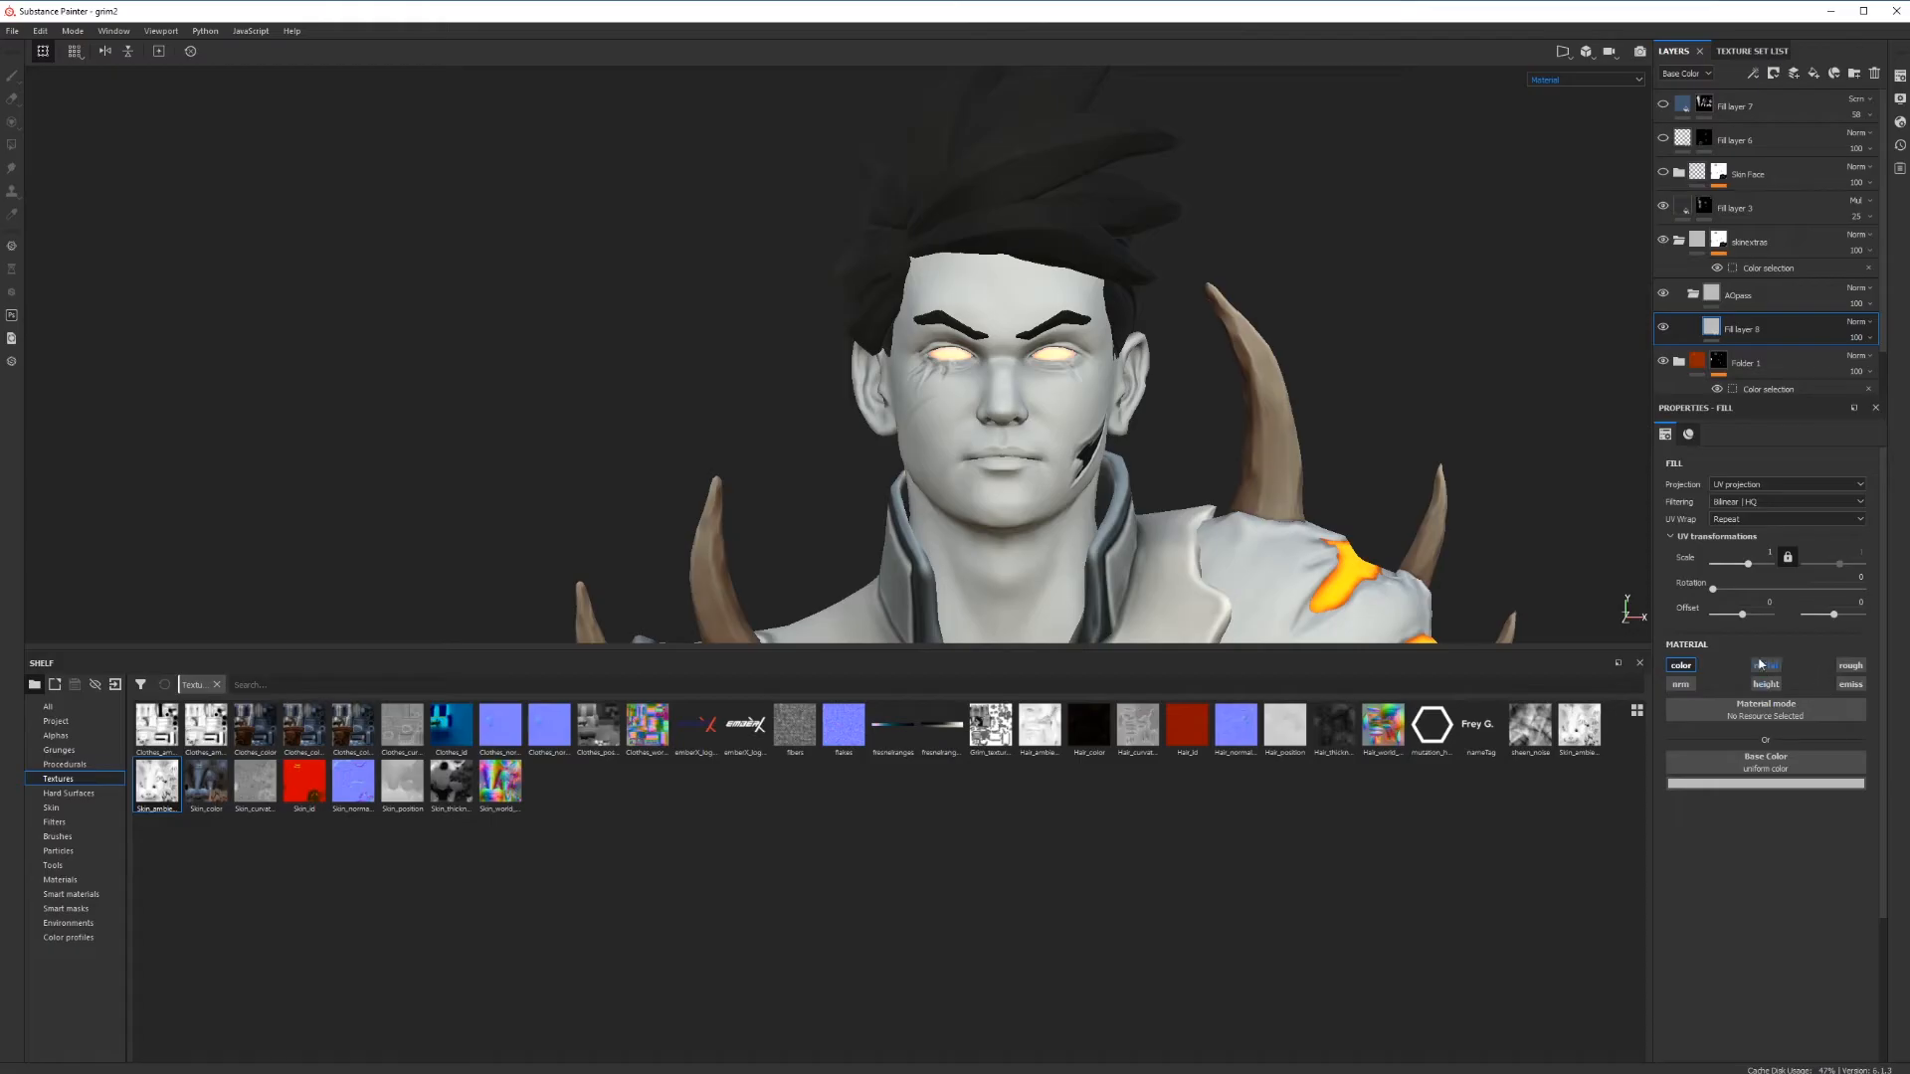
Set Fill layer 8's base colour to dark red.
{"action": "left_click", "coordinate": [1751, 770]}
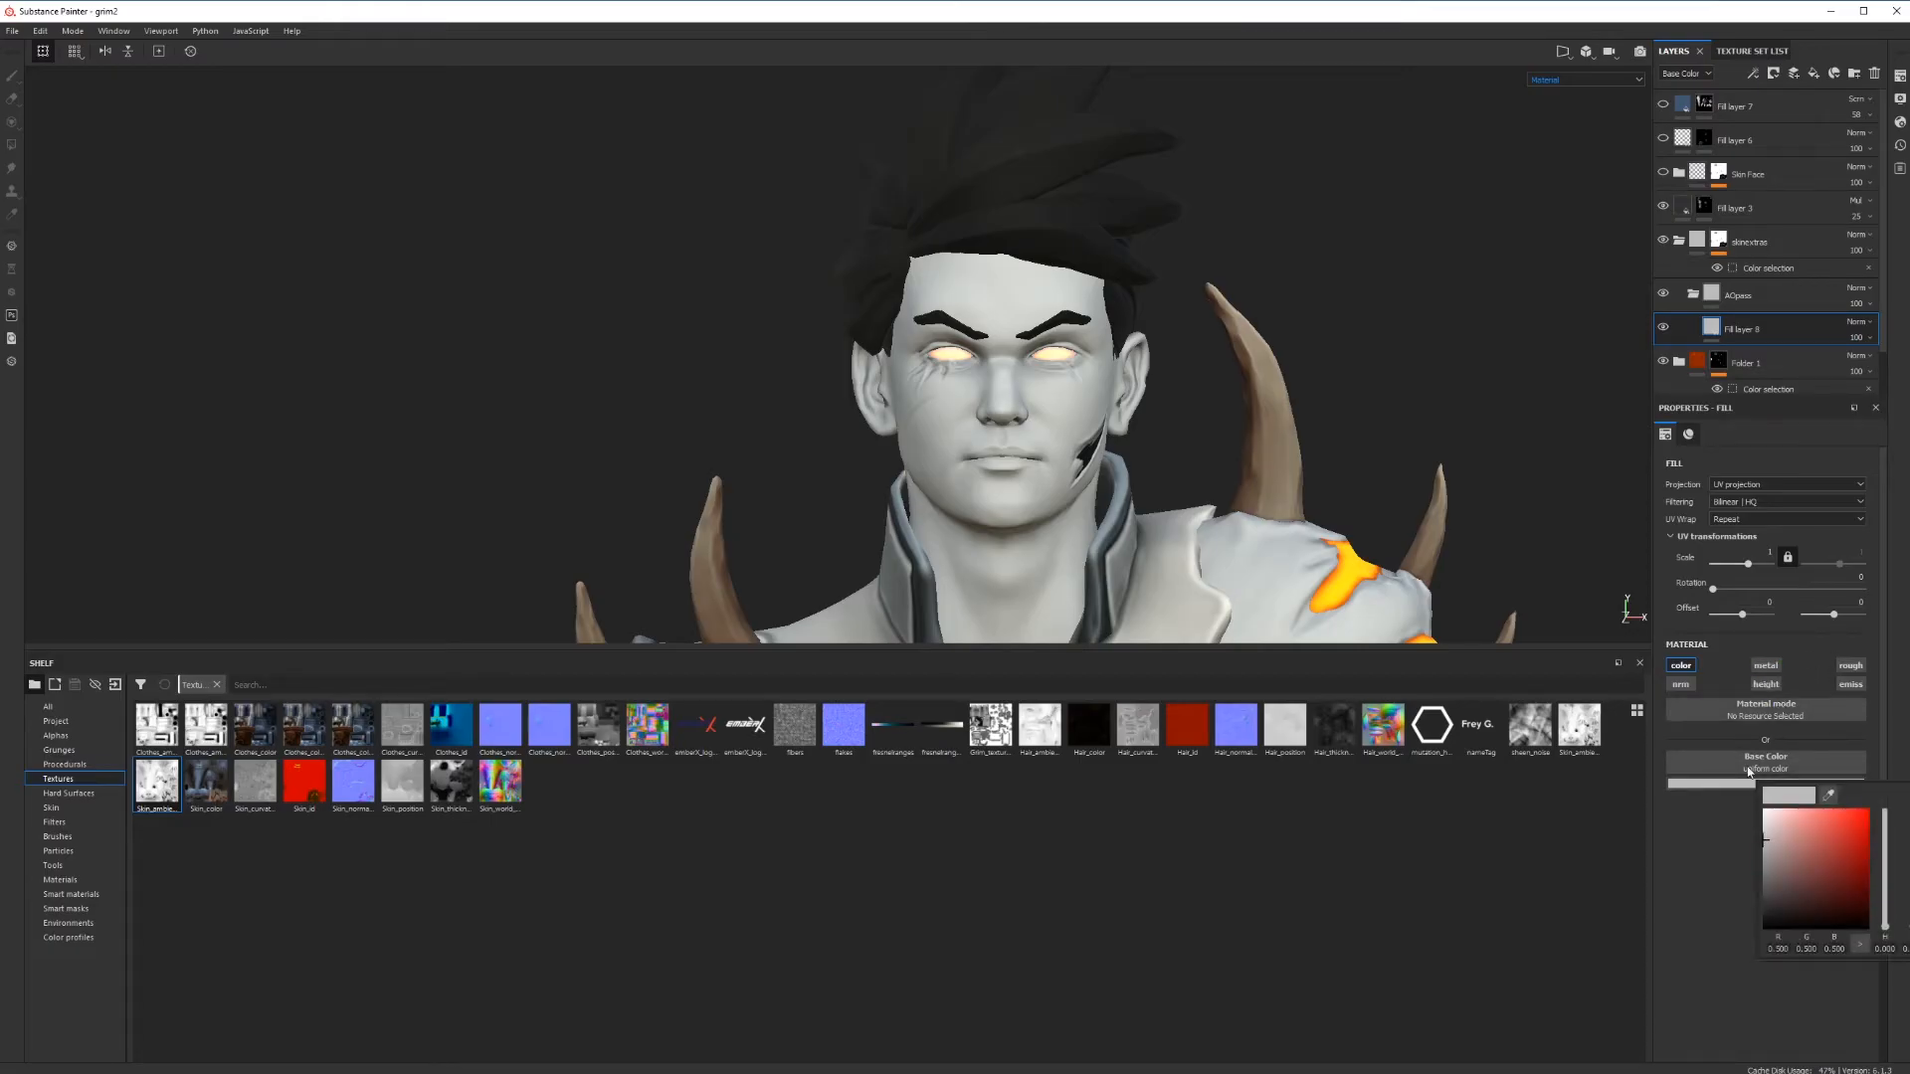
{"action": "left_click_drag", "start_coordinate": [1797, 852], "coordinate": [1857, 849]}
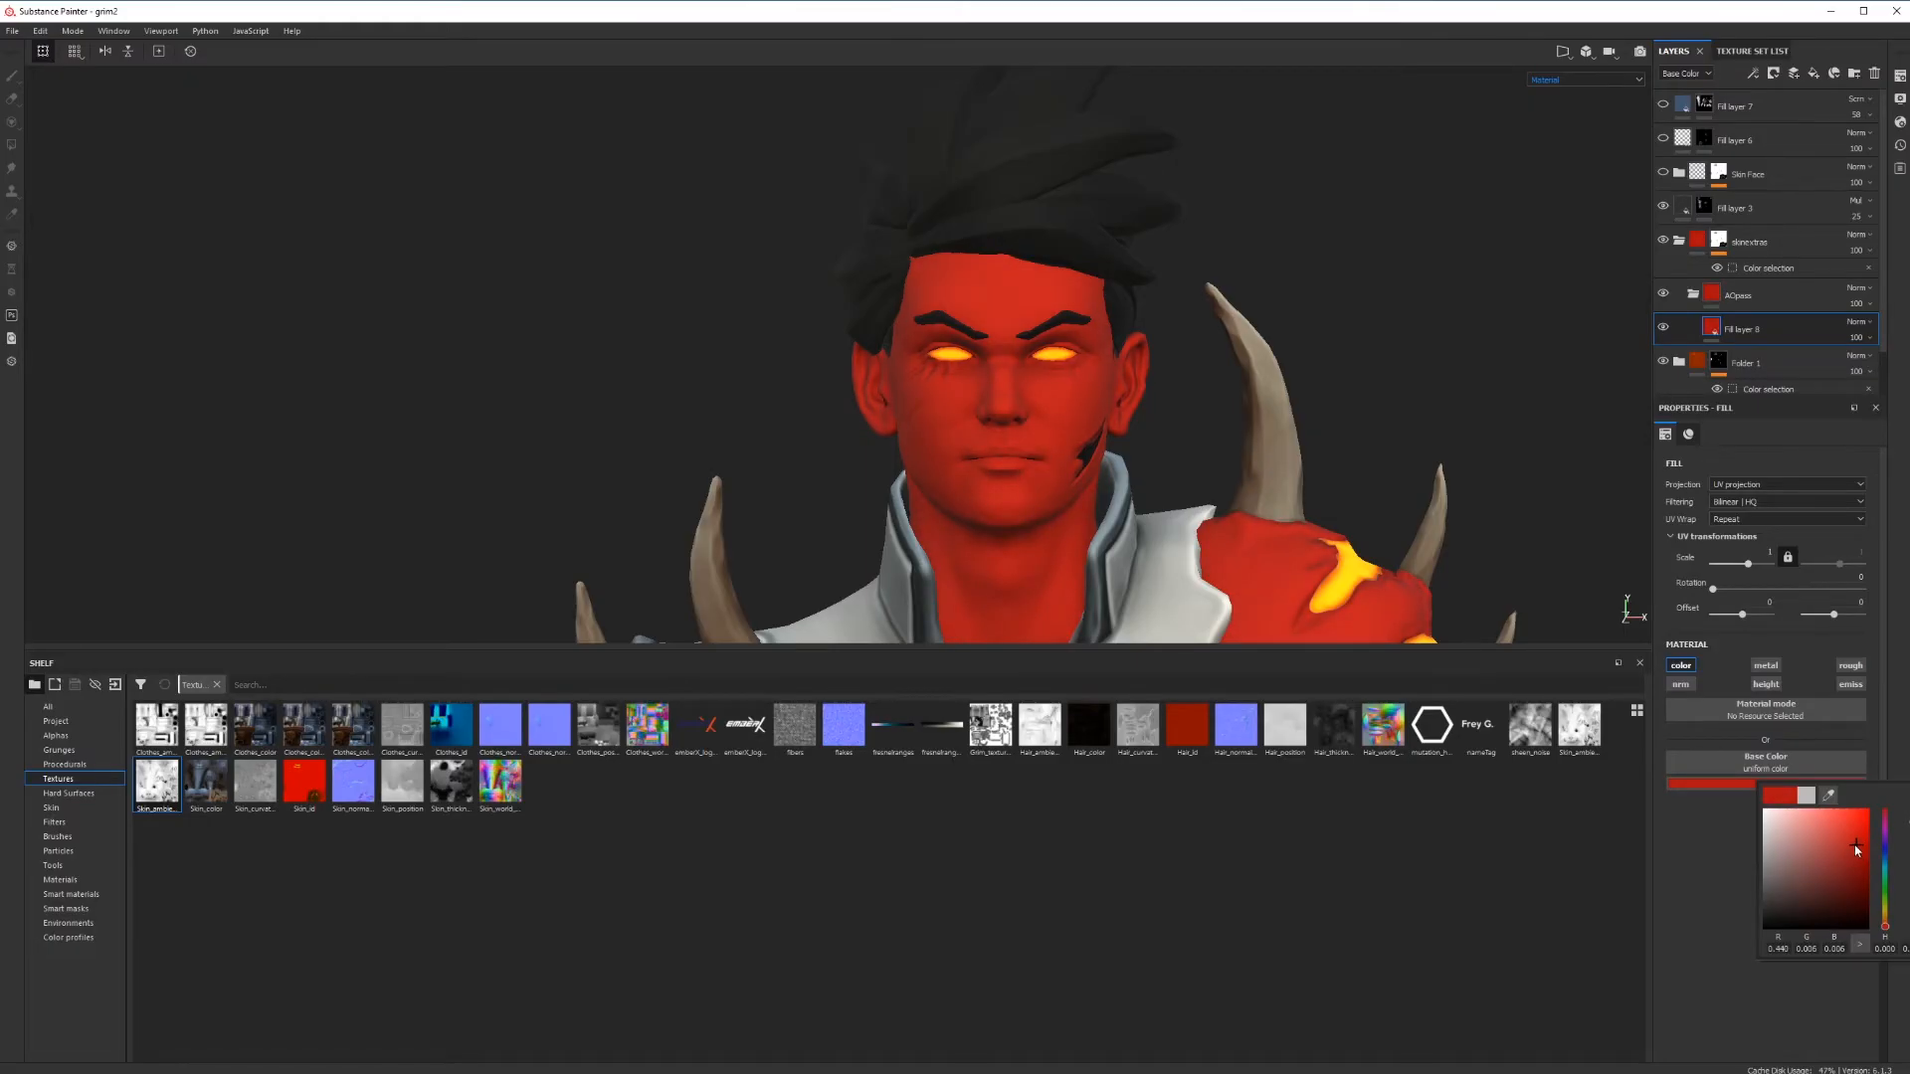
{"action": "left_click", "coordinate": [1740, 294]}
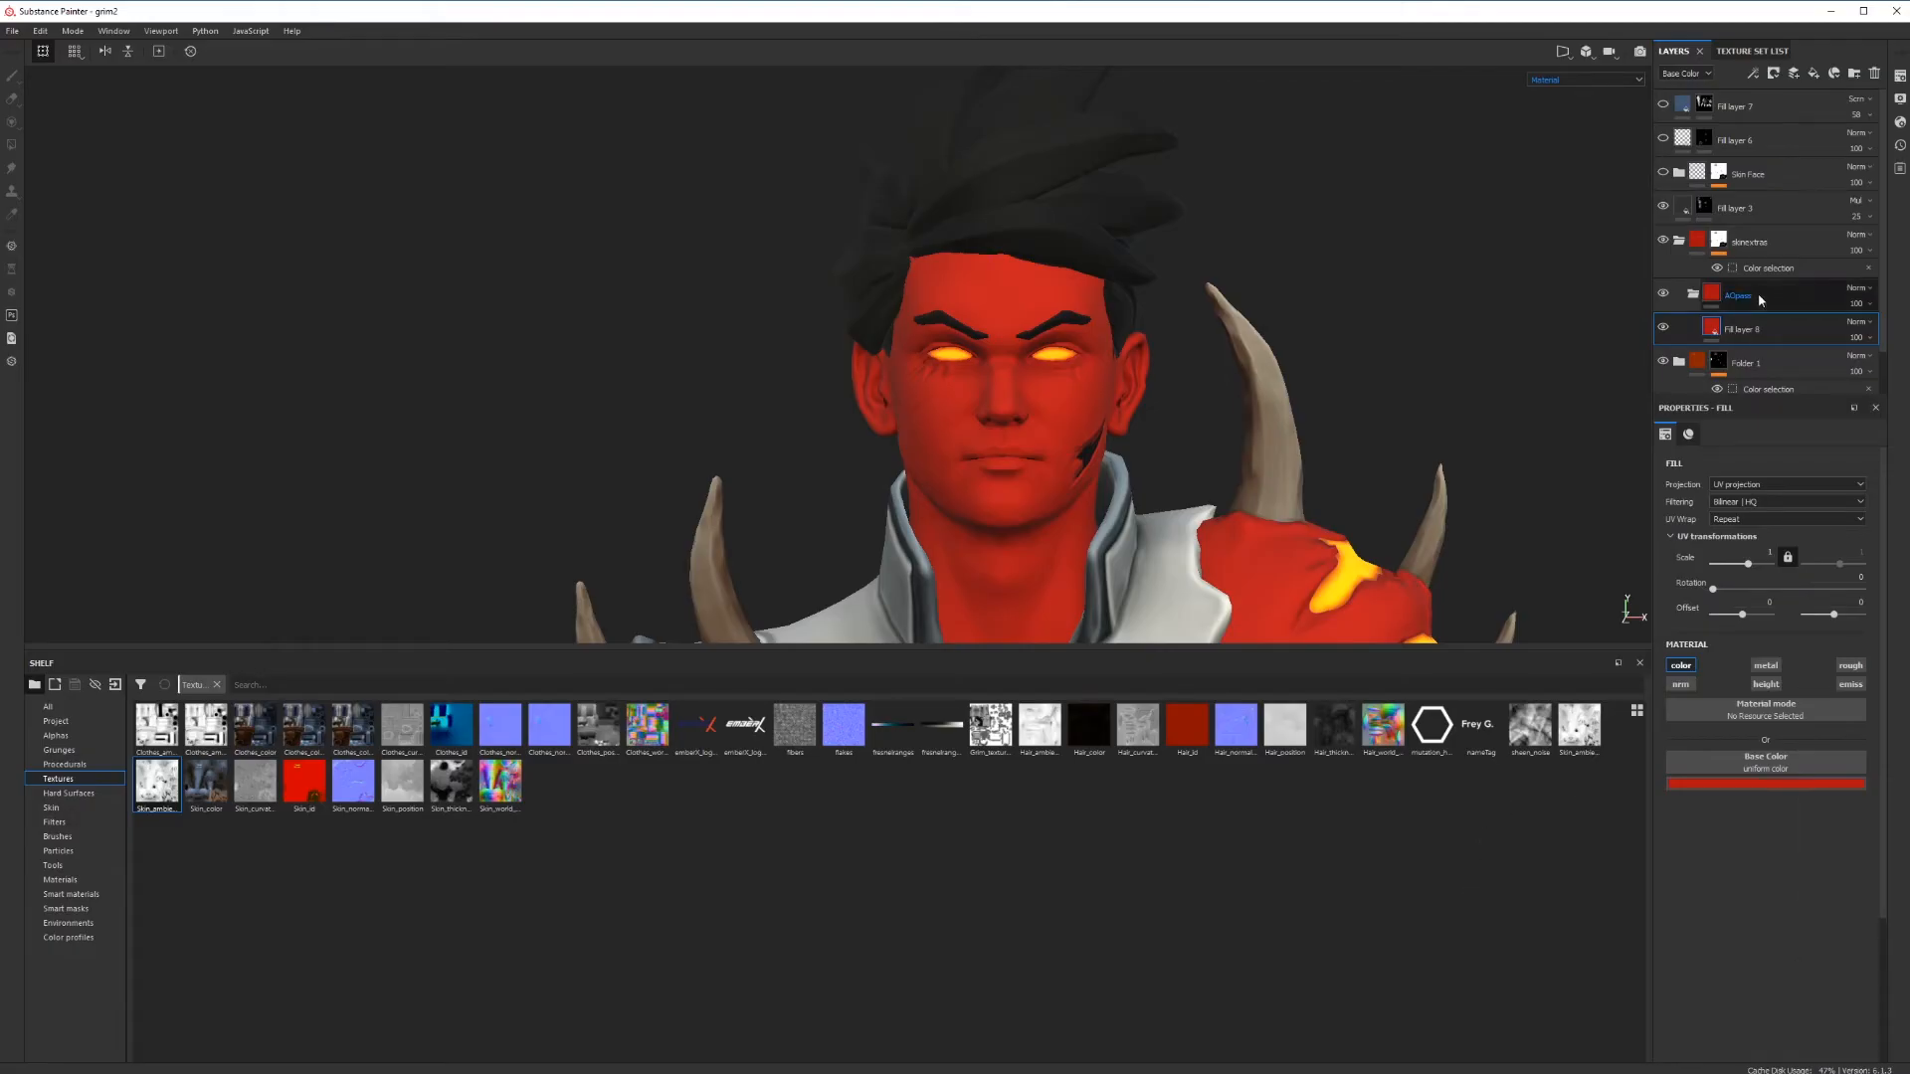
{"action": "left_click", "coordinate": [1740, 293]}
Add a black mask to AOpass, hiding the red fill.
{"action": "left_click", "coordinate": [1774, 74]}
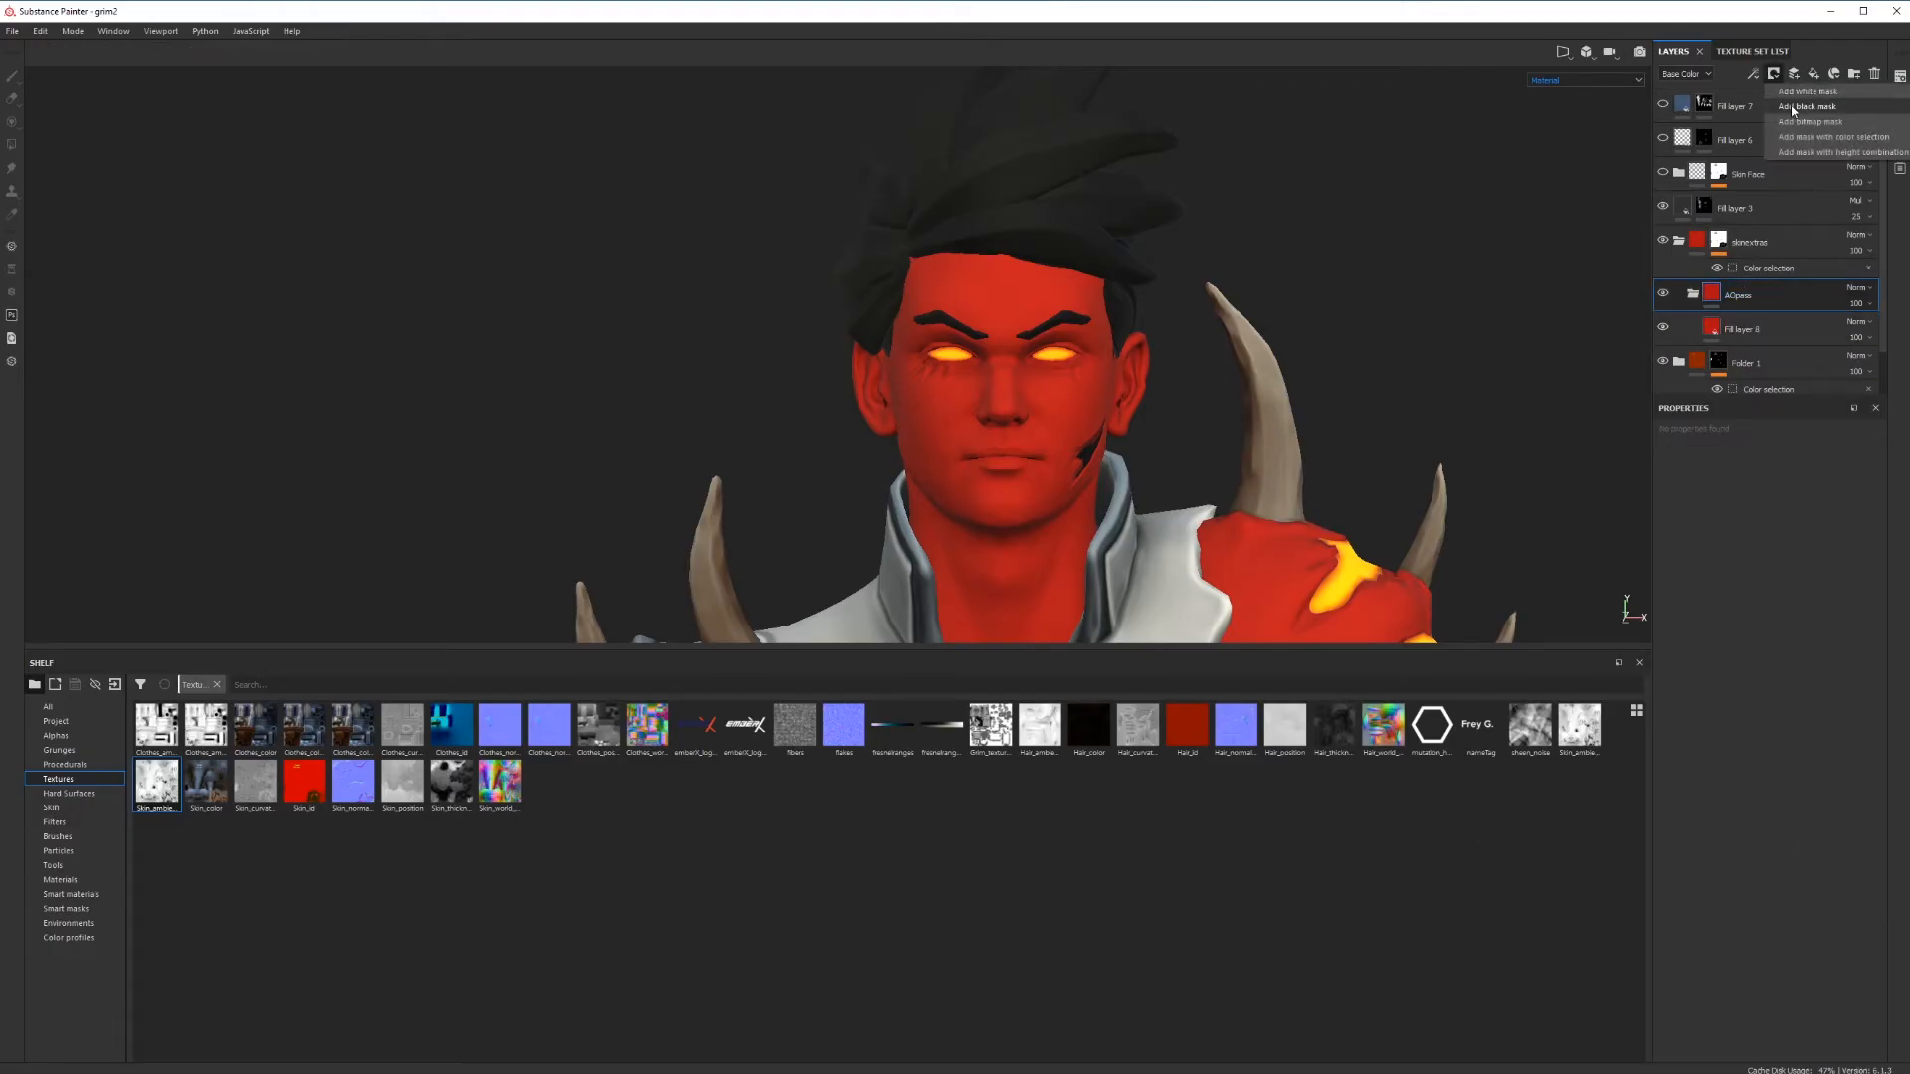
{"action": "left_click", "coordinate": [1790, 105]}
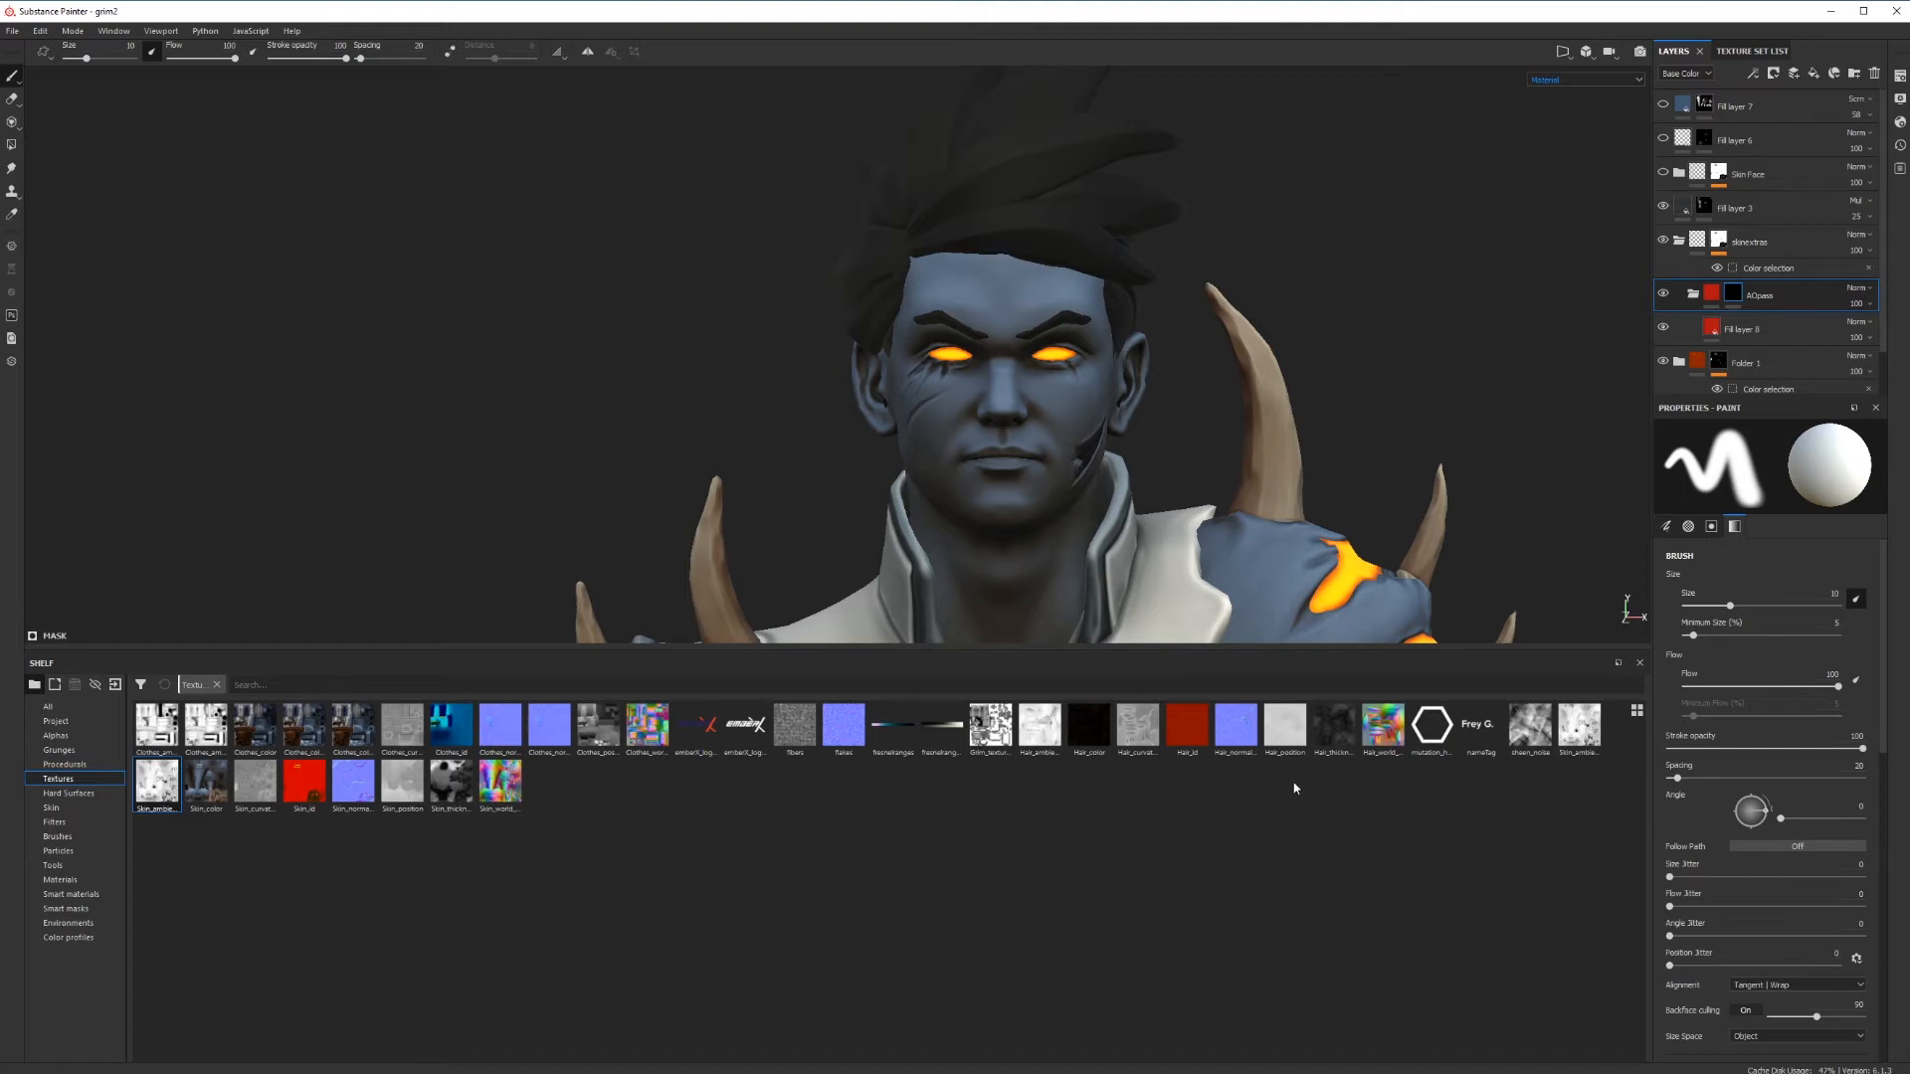
{"action": "left_click", "coordinate": [1754, 76]}
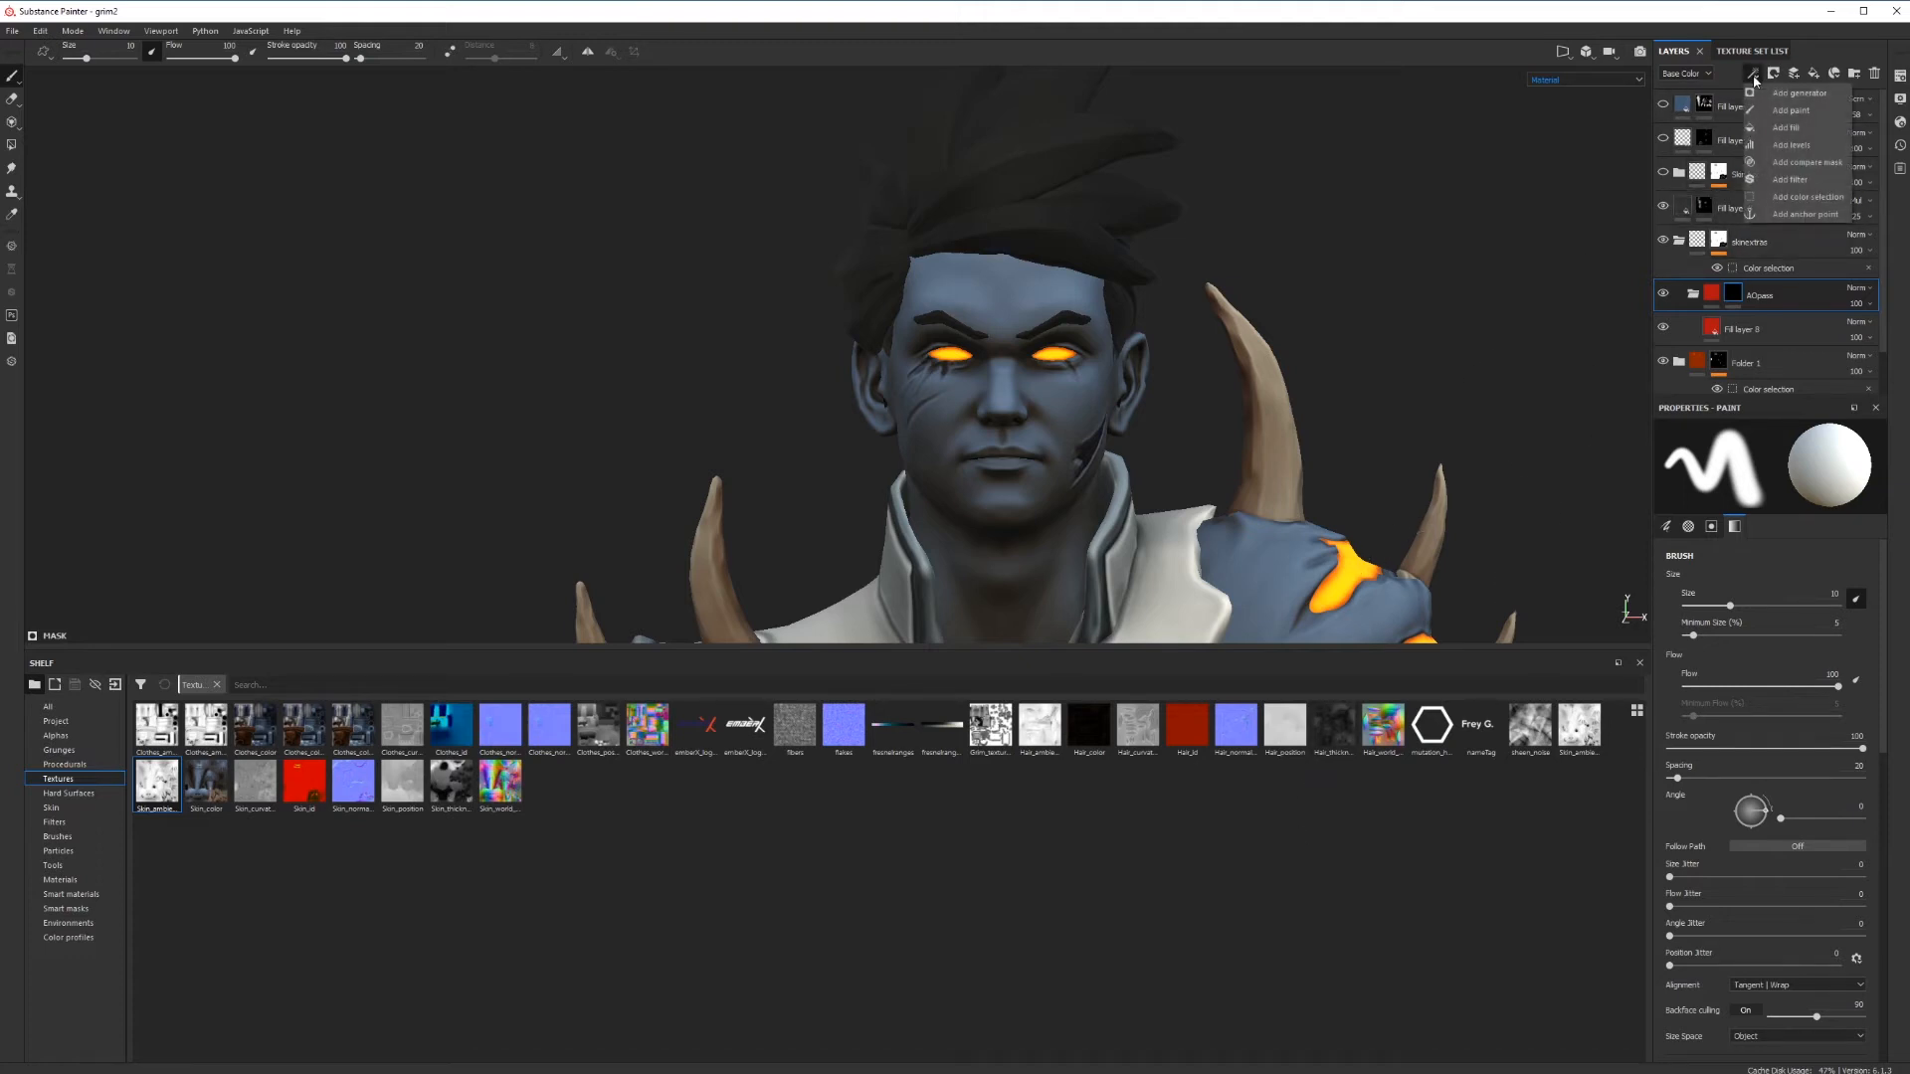
Add a fill effect to the AOpass mask using the Skin_ambient_occlusion texture.
{"action": "left_click", "coordinate": [1787, 128]}
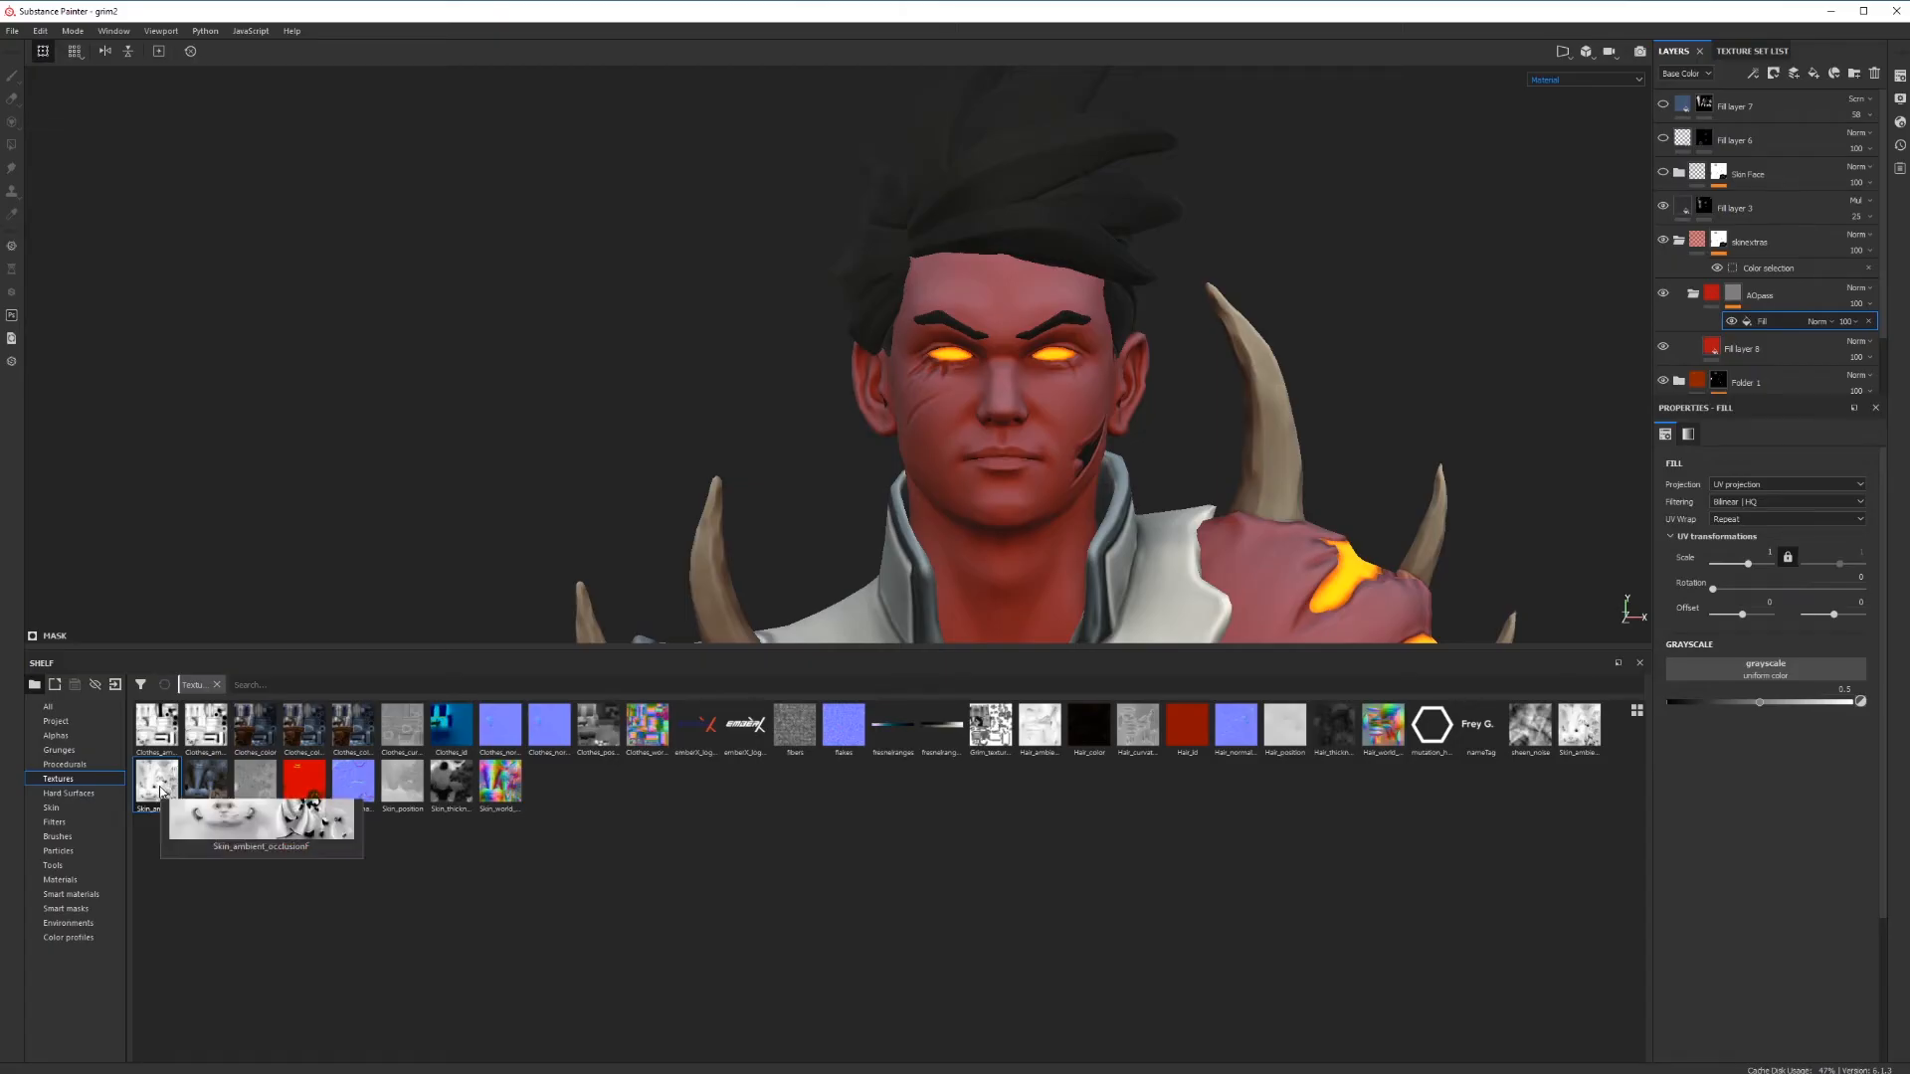
{"action": "left_click_drag", "start_coordinate": [157, 795], "coordinate": [1751, 674]}
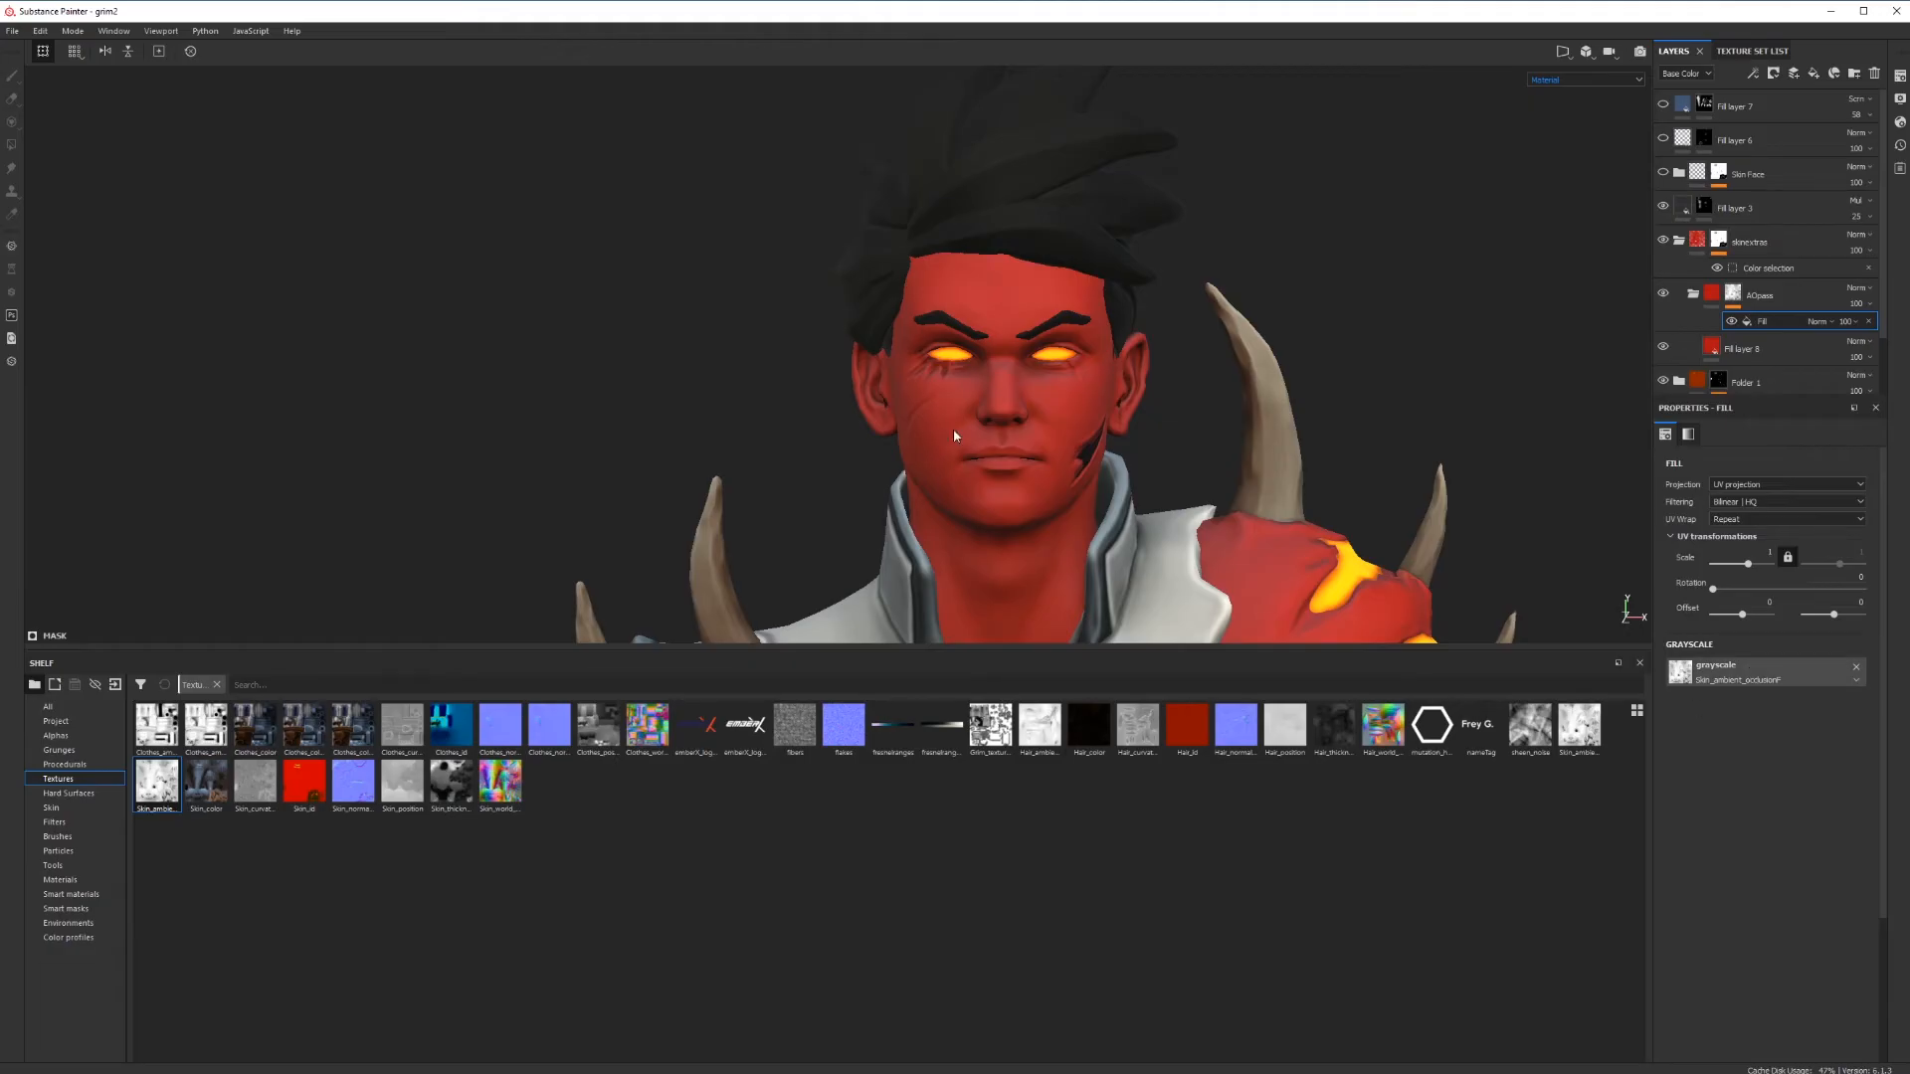
{"action": "scroll", "coordinate": [955, 428], "scroll_direction": "down", "scroll_amount": 2}
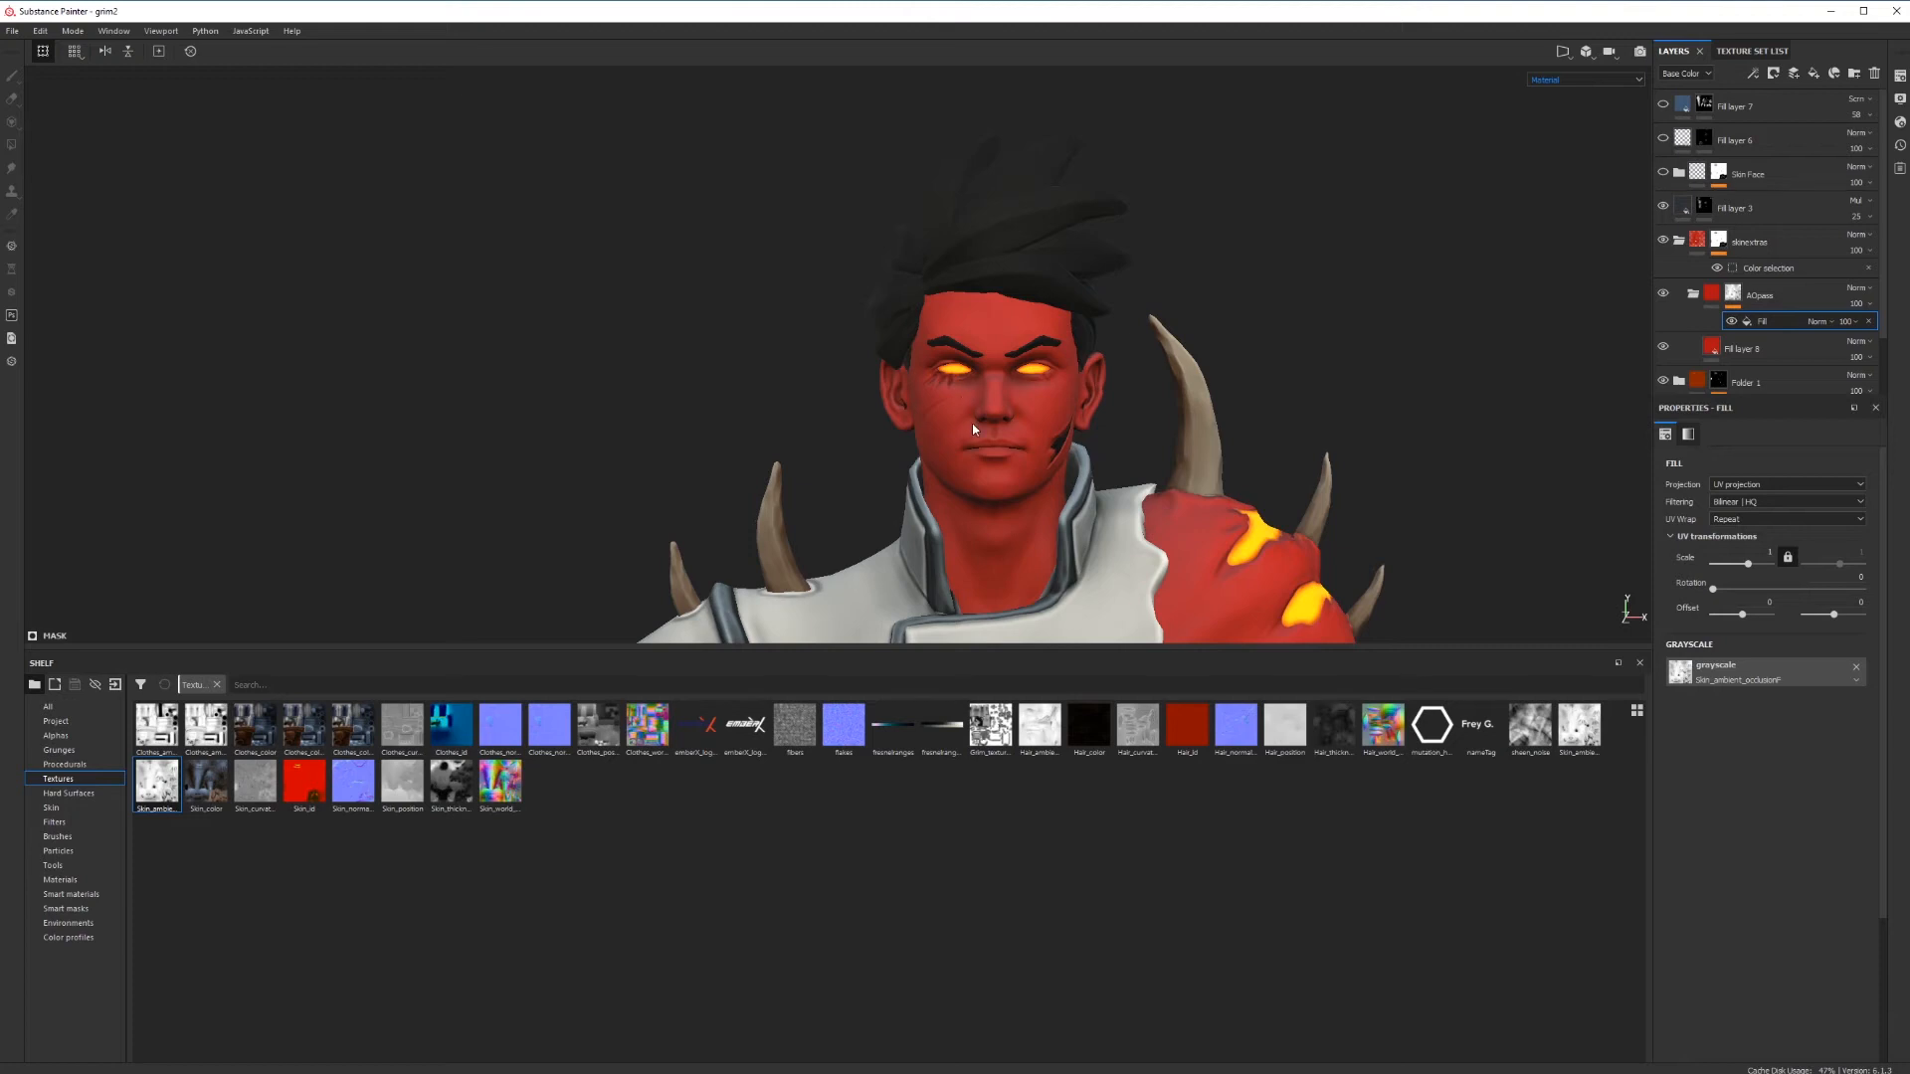
{"action": "scroll", "coordinate": [973, 426], "scroll_direction": "up", "scroll_amount": 3}
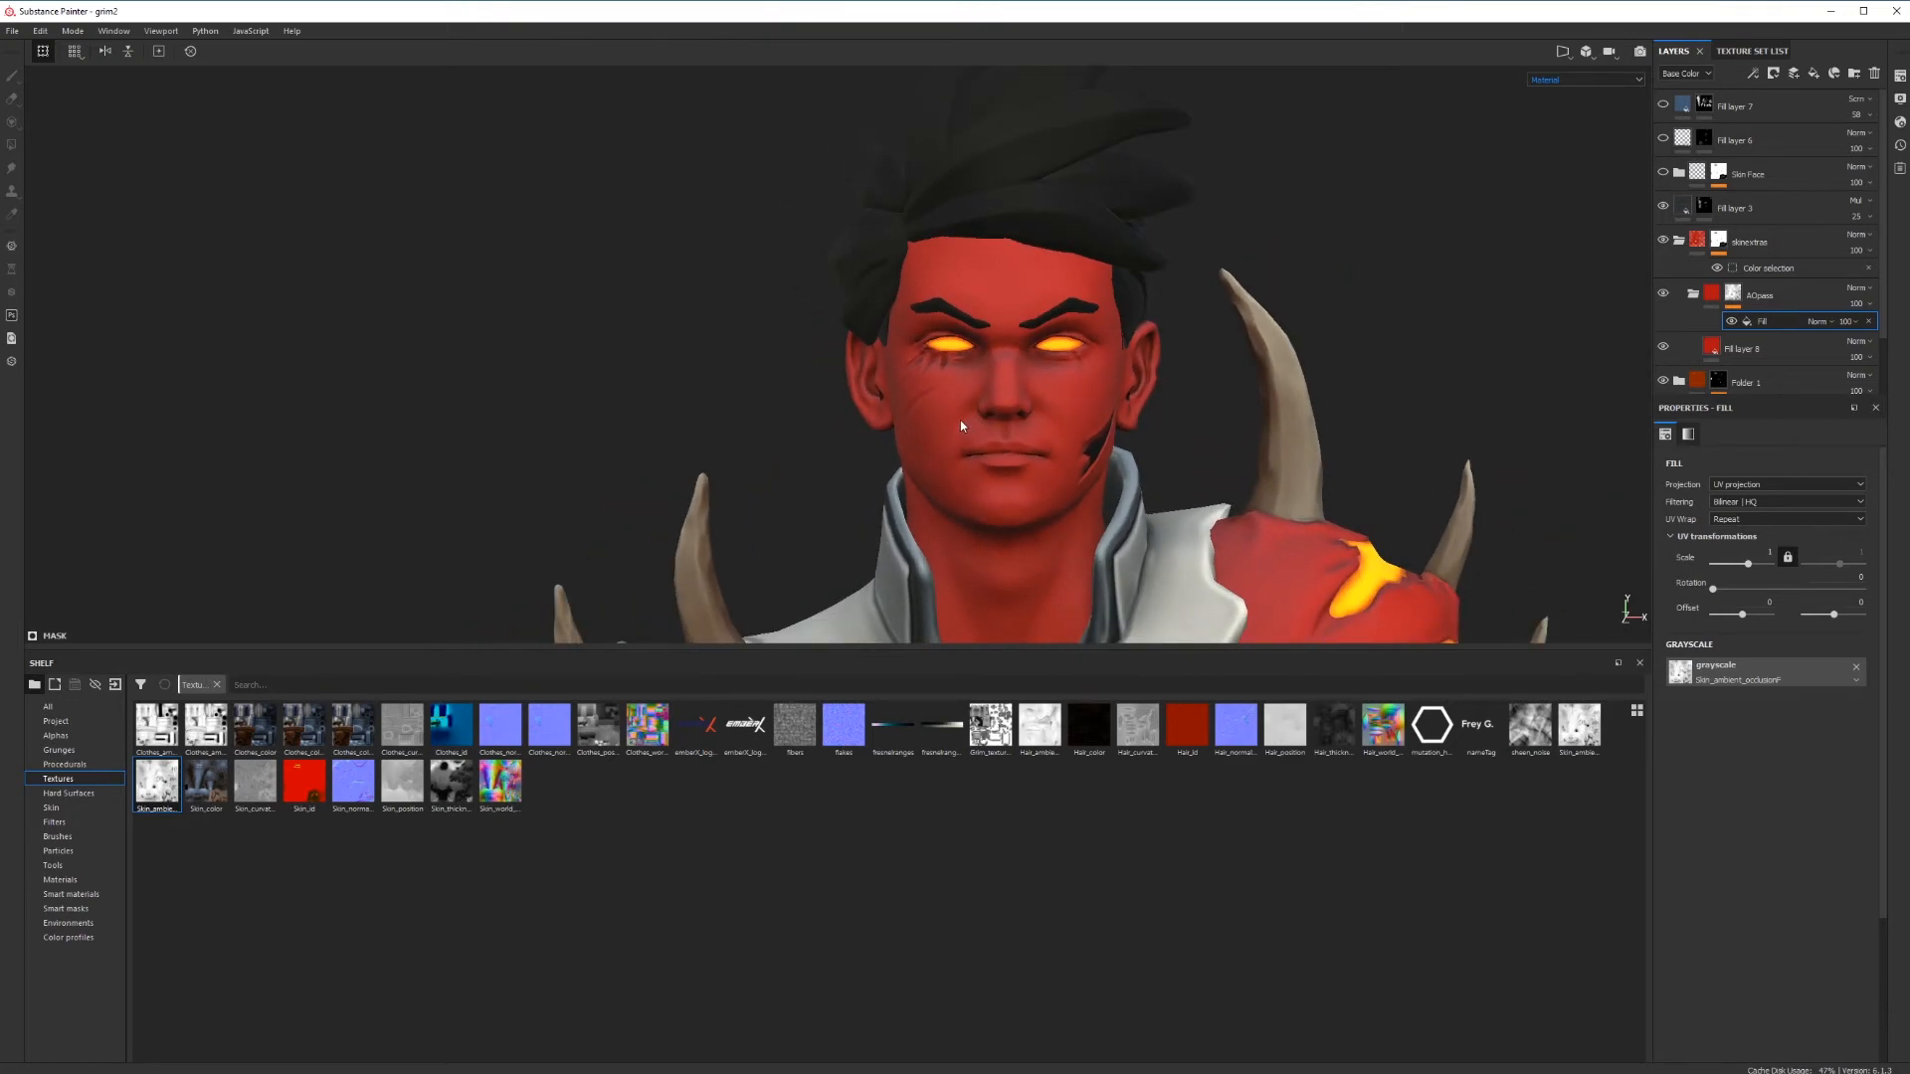
Add a Levels effect to the AOpass mask and invert it so red fills the crevices.
{"action": "left_click", "coordinate": [1754, 77]}
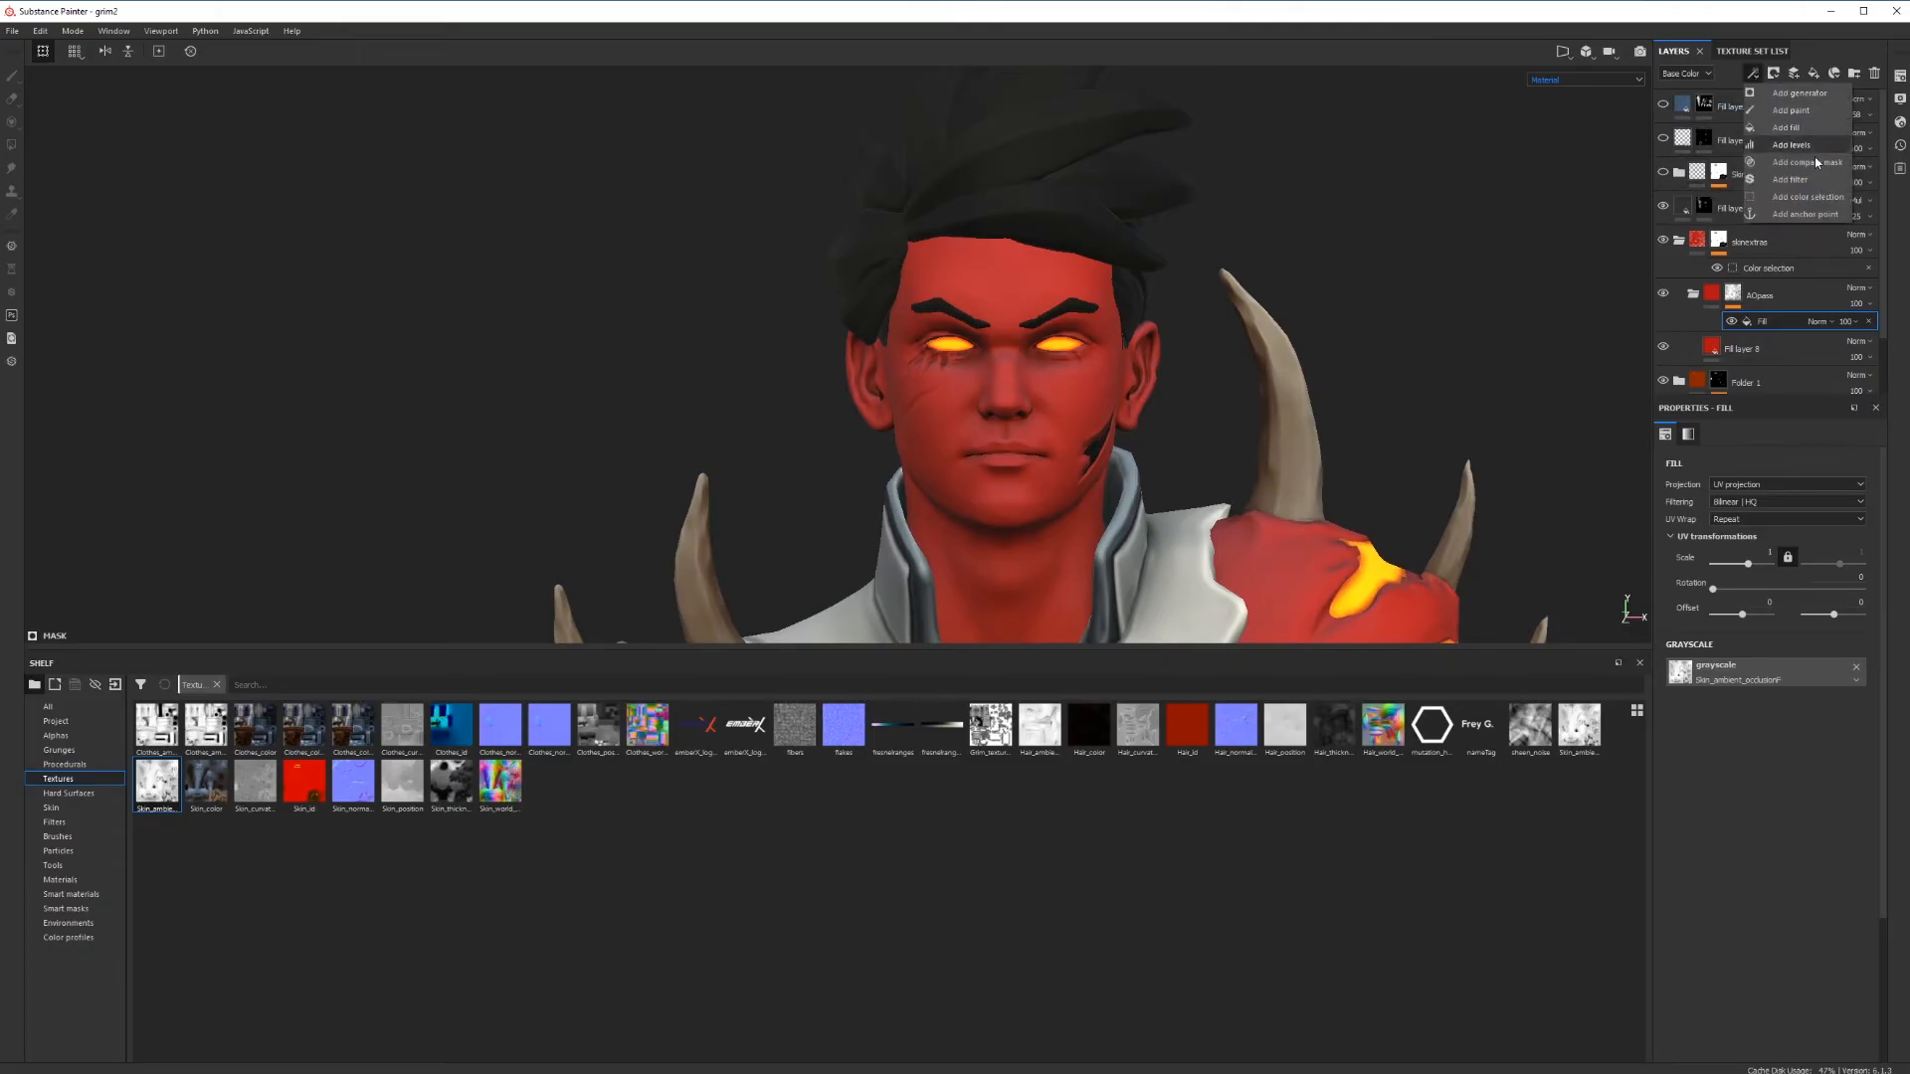
{"action": "left_click", "coordinate": [1792, 145]}
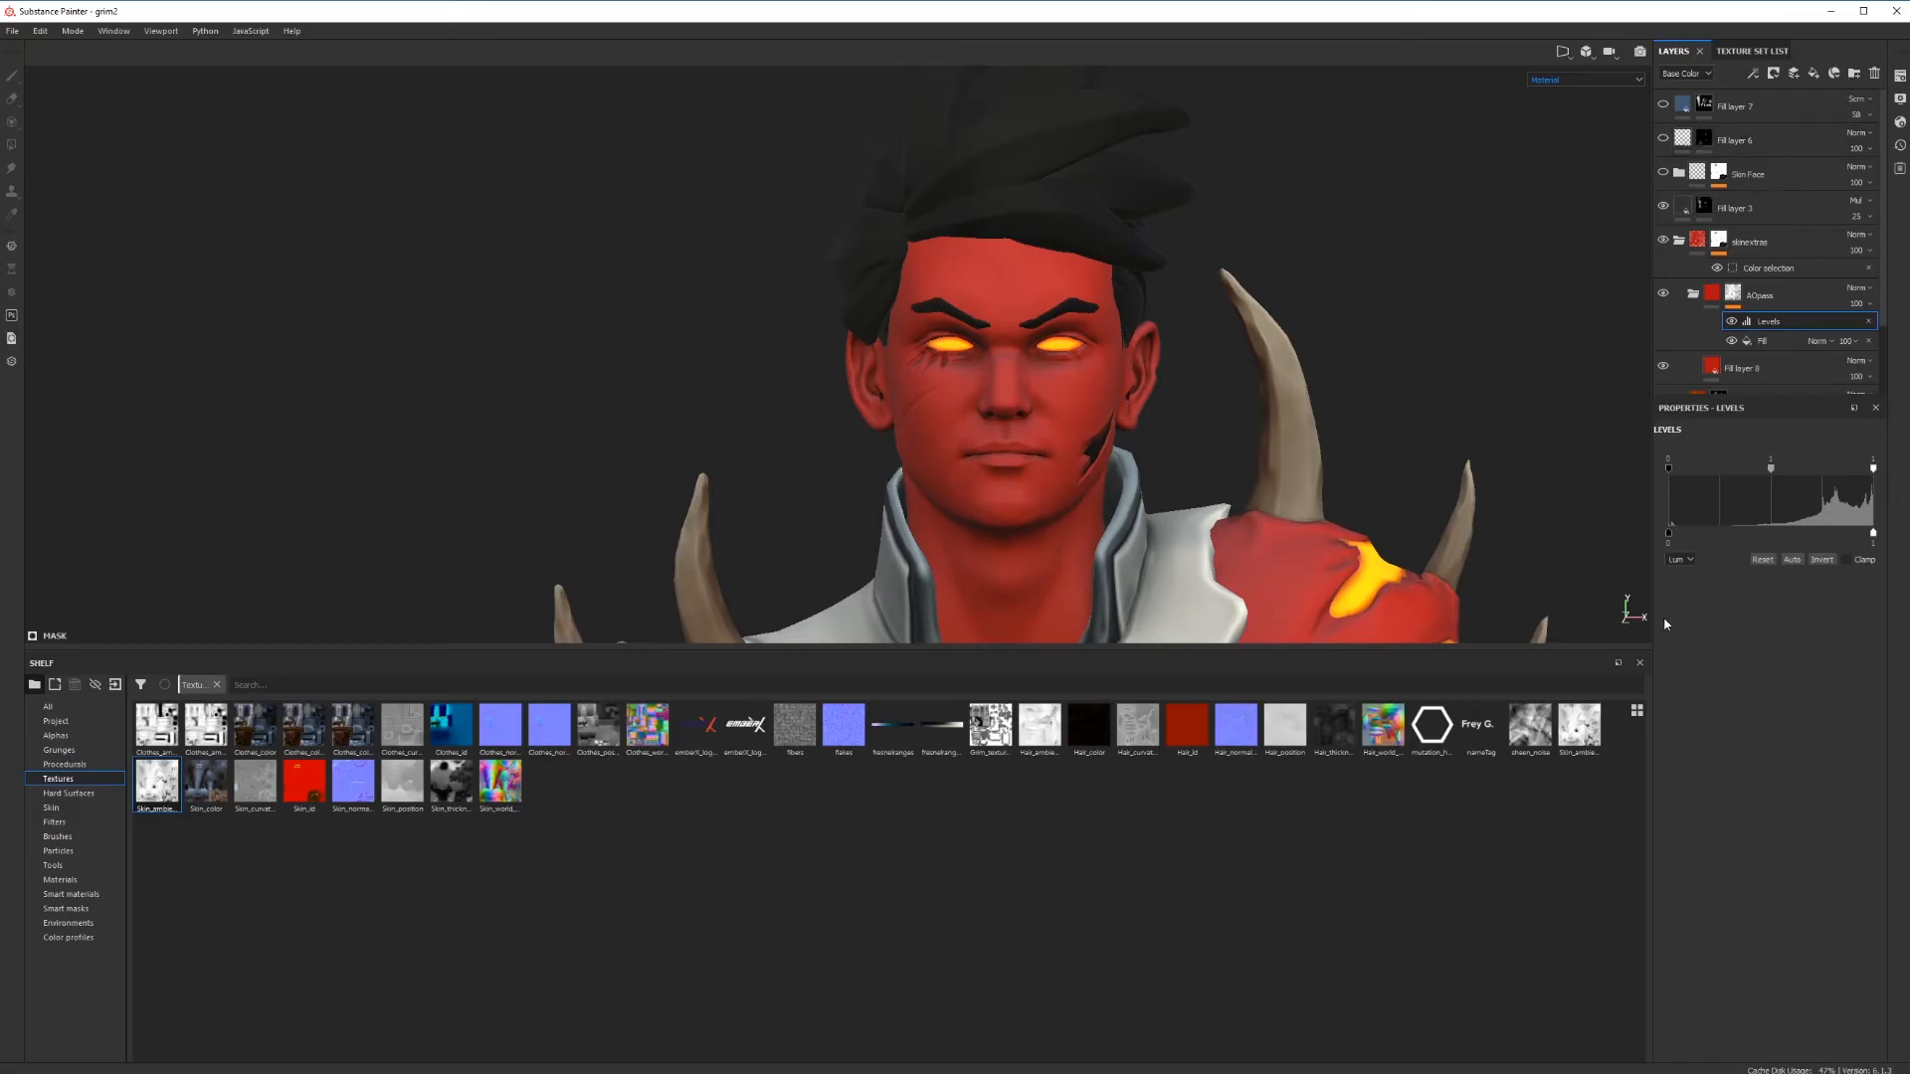
{"action": "left_click", "coordinate": [1822, 561]}
{"action": "scroll", "coordinate": [1039, 506], "scroll_direction": "down", "scroll_amount": 2}
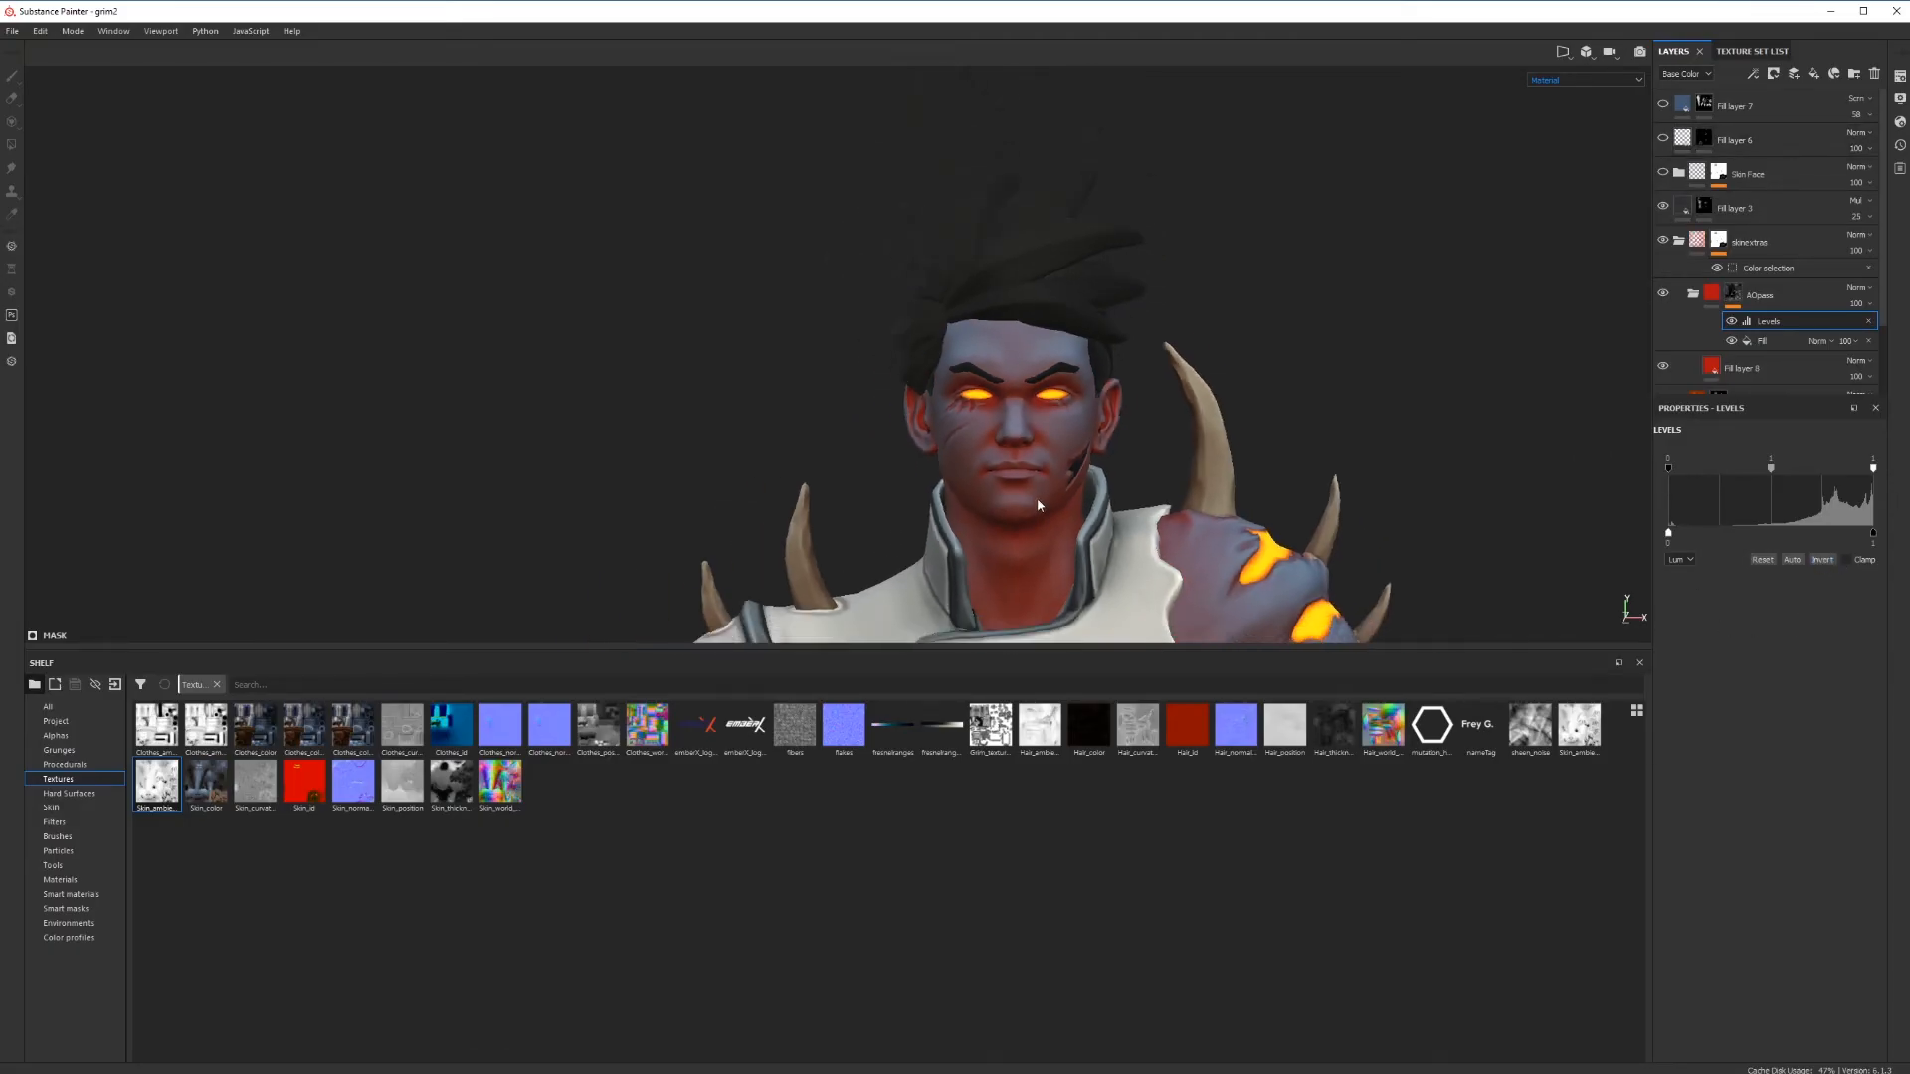
{"action": "scroll", "coordinate": [1039, 505], "scroll_direction": "down", "scroll_amount": 2}
{"action": "scroll", "coordinate": [1039, 483], "scroll_direction": "up", "scroll_amount": 3}
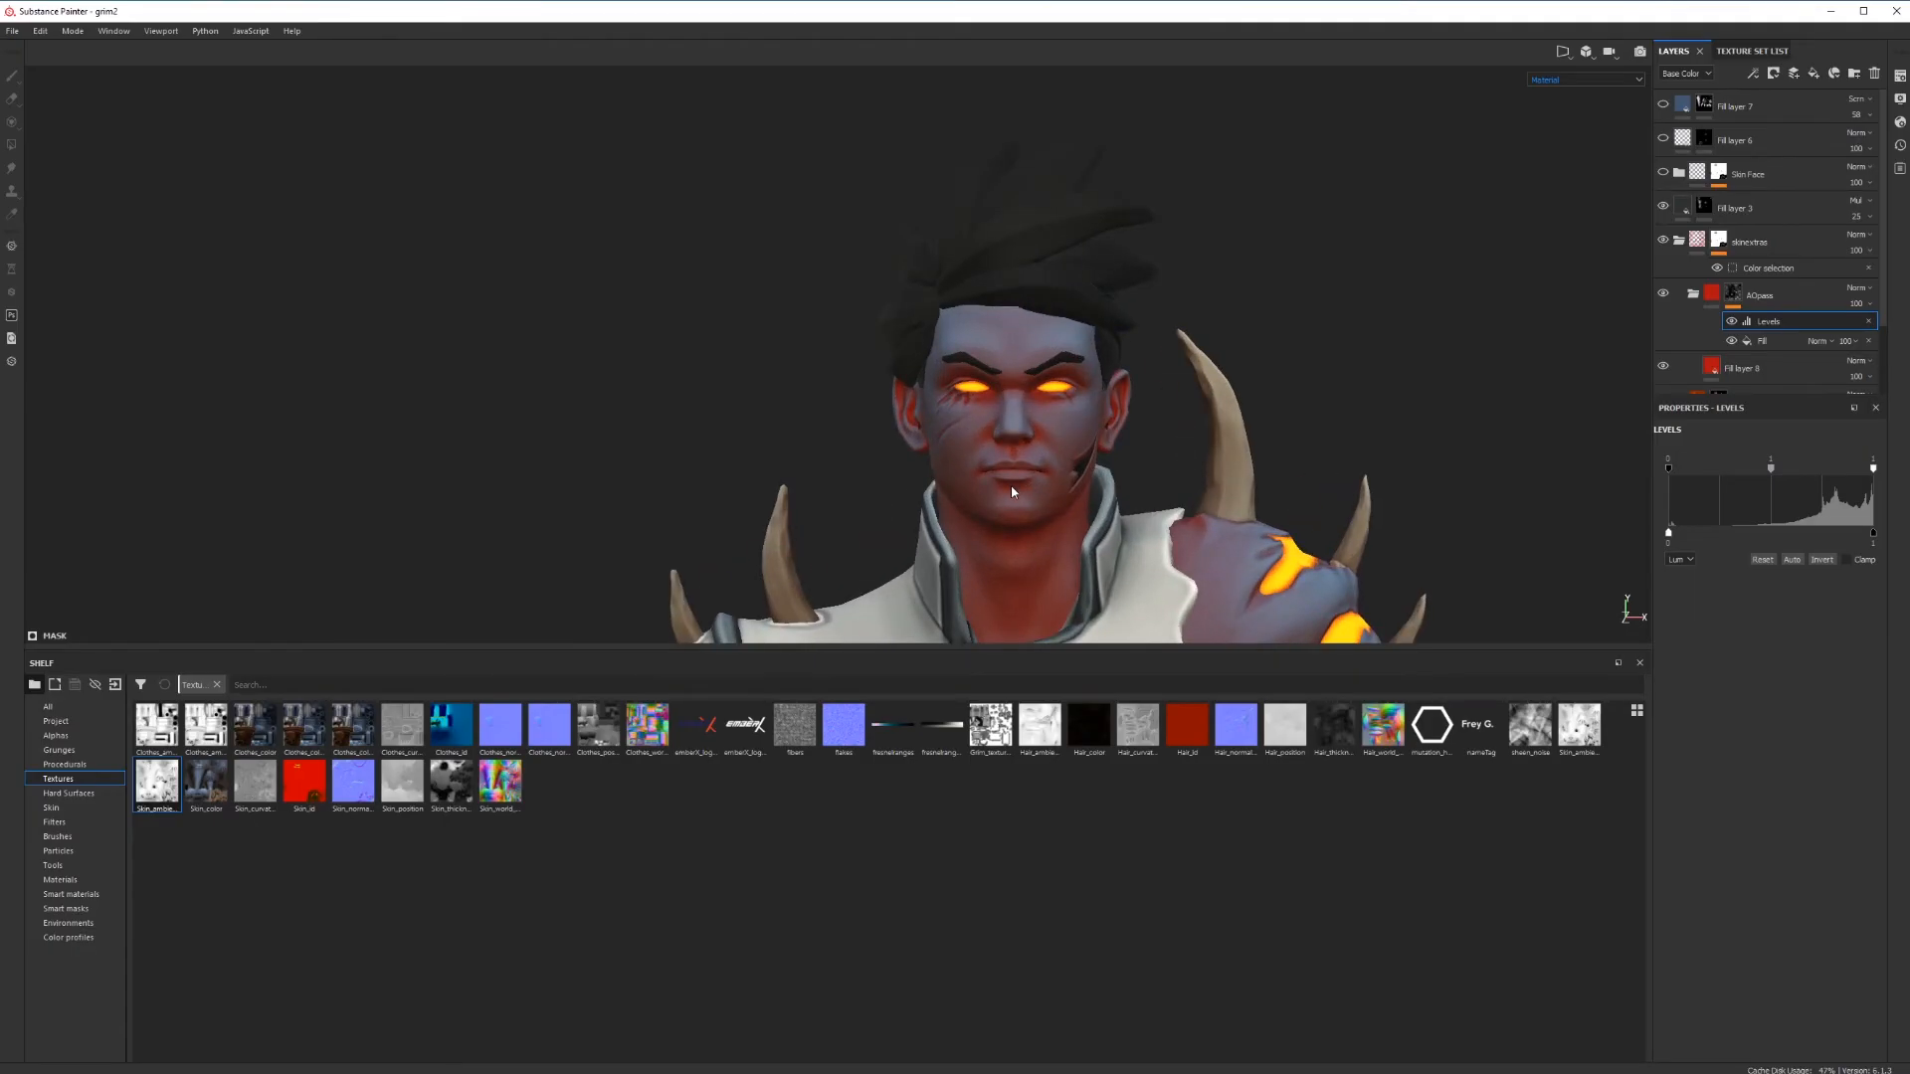
{"action": "left_click", "coordinate": [1781, 340]}
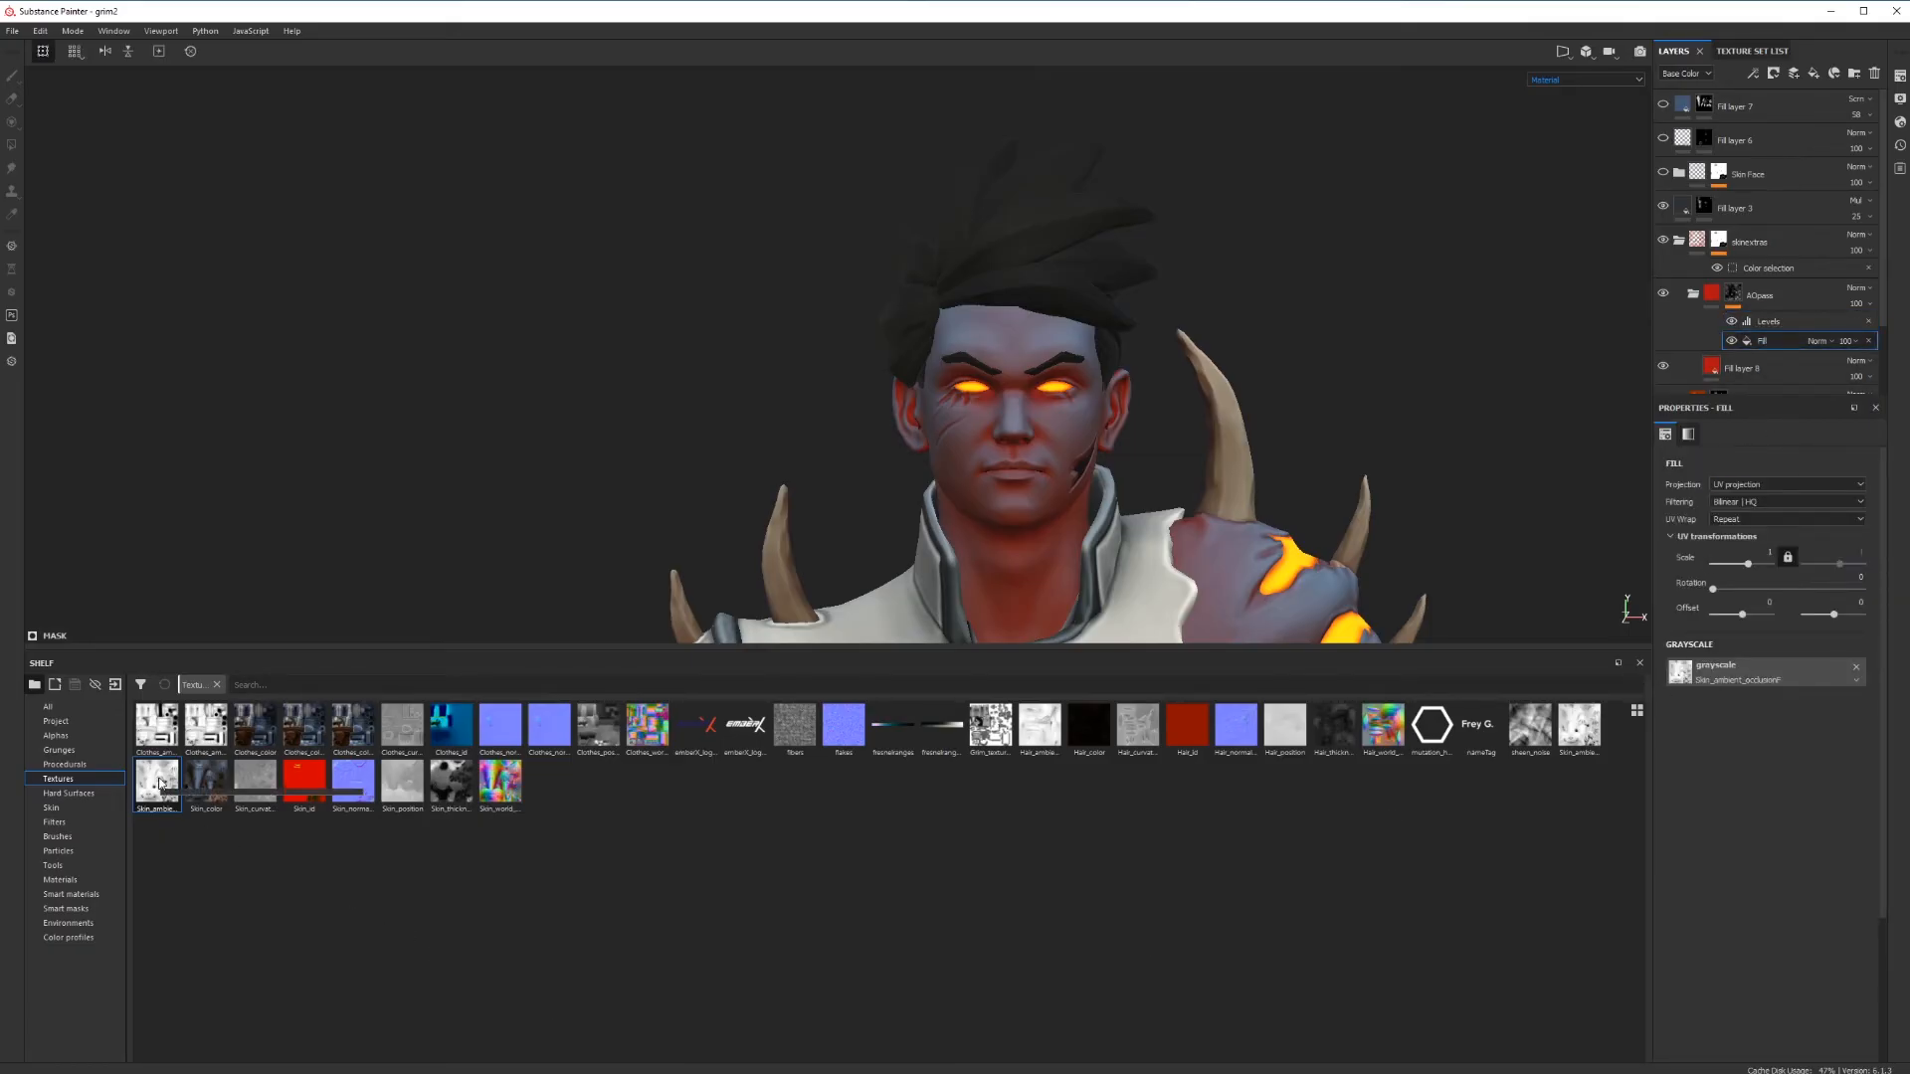
Adjust the mask's Levels: white input to about 0.86, black input to about 0.06.
{"action": "mouse_move", "coordinate": [159, 783]}
{"action": "scroll", "coordinate": [998, 433], "scroll_direction": "up", "scroll_amount": 3}
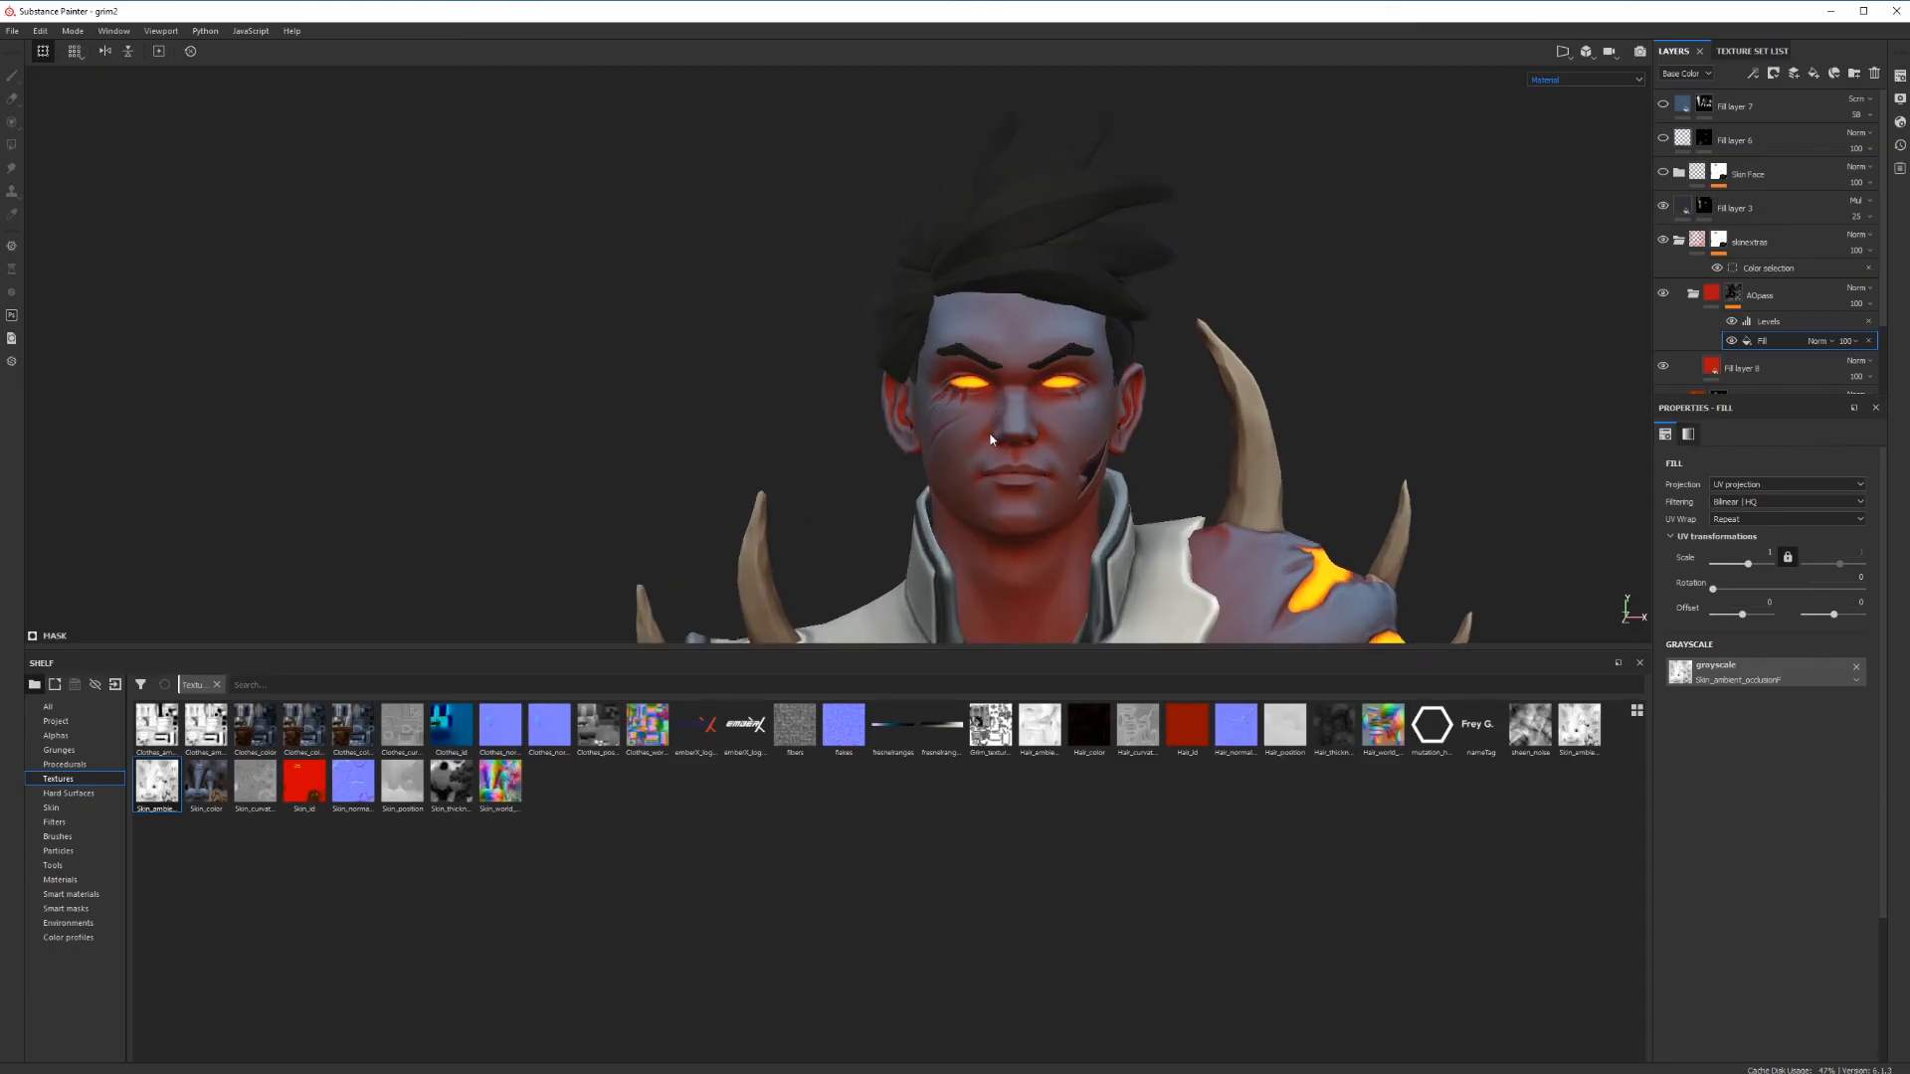
{"action": "left_click", "coordinate": [1771, 321]}
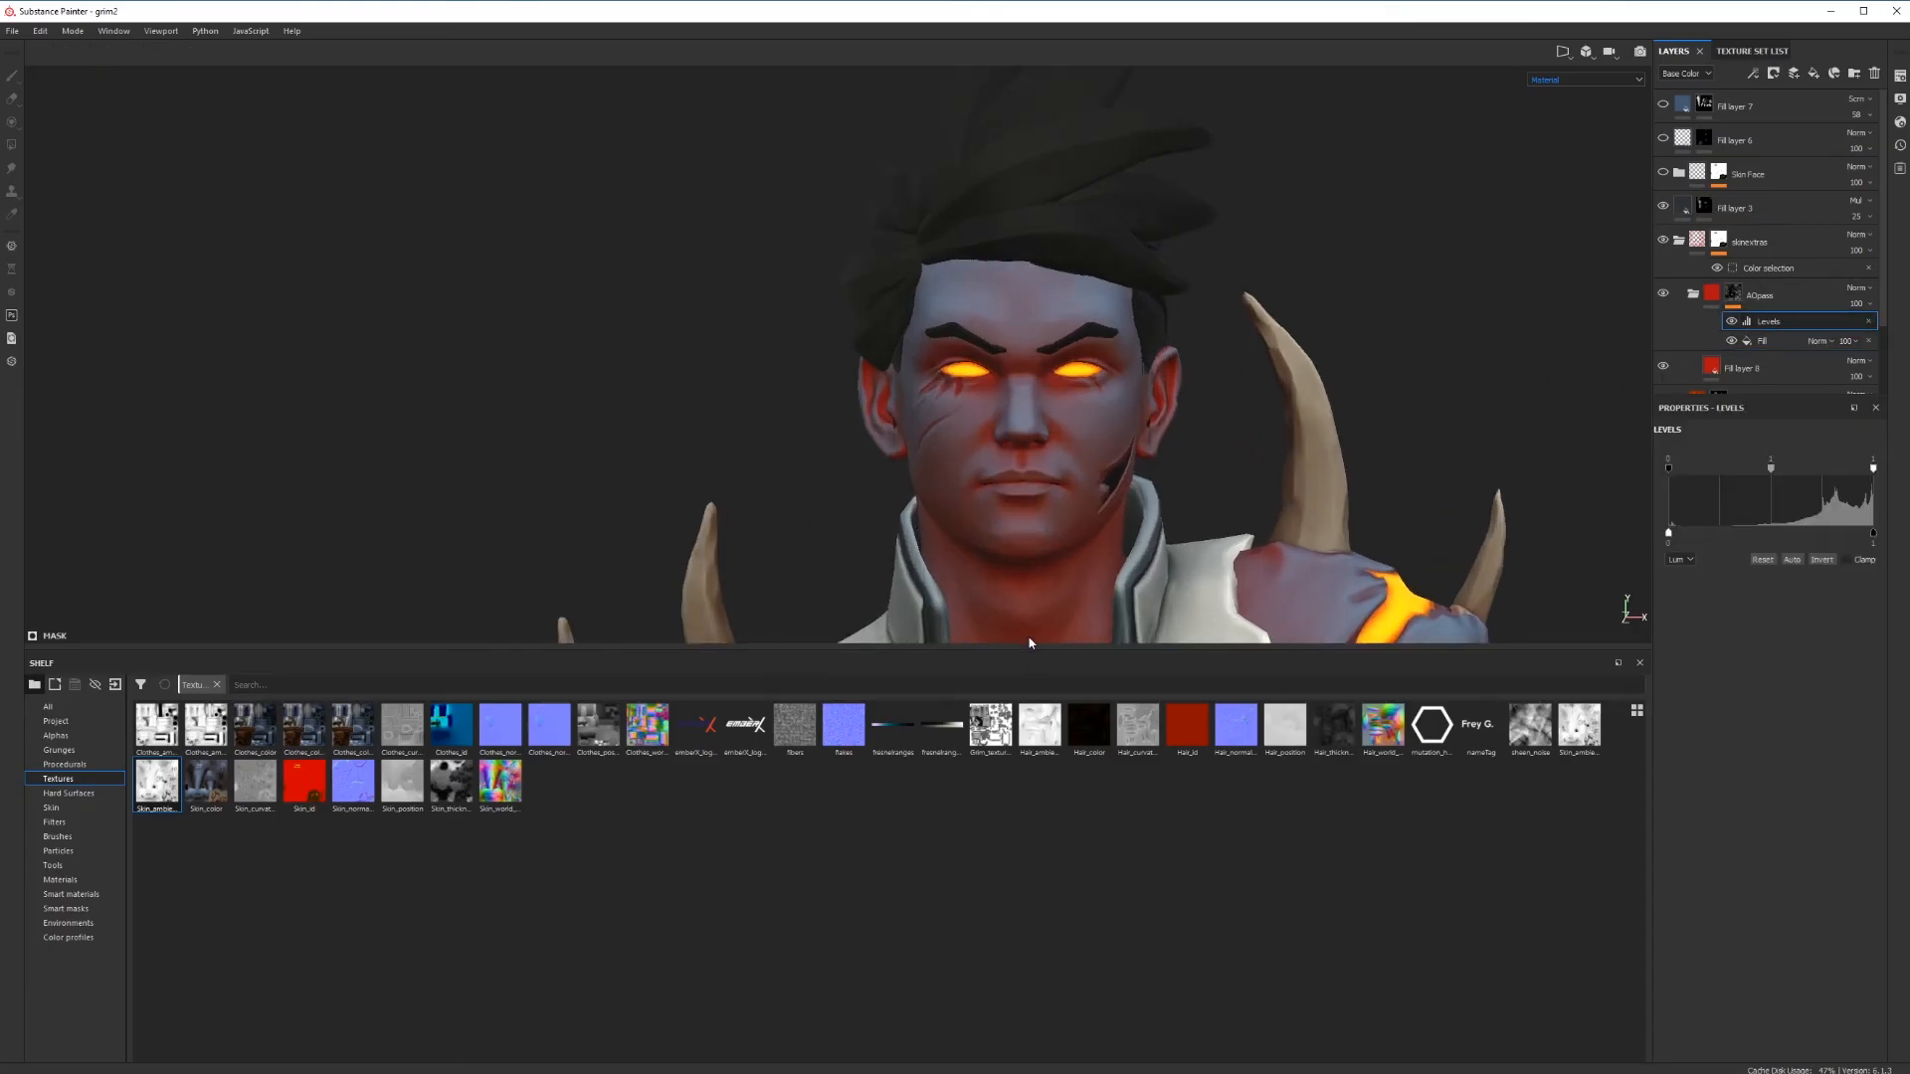
{"action": "scroll", "coordinate": [1091, 452], "scroll_direction": "down", "scroll_amount": 4}
{"action": "scroll", "coordinate": [1090, 514], "scroll_direction": "up", "scroll_amount": 3}
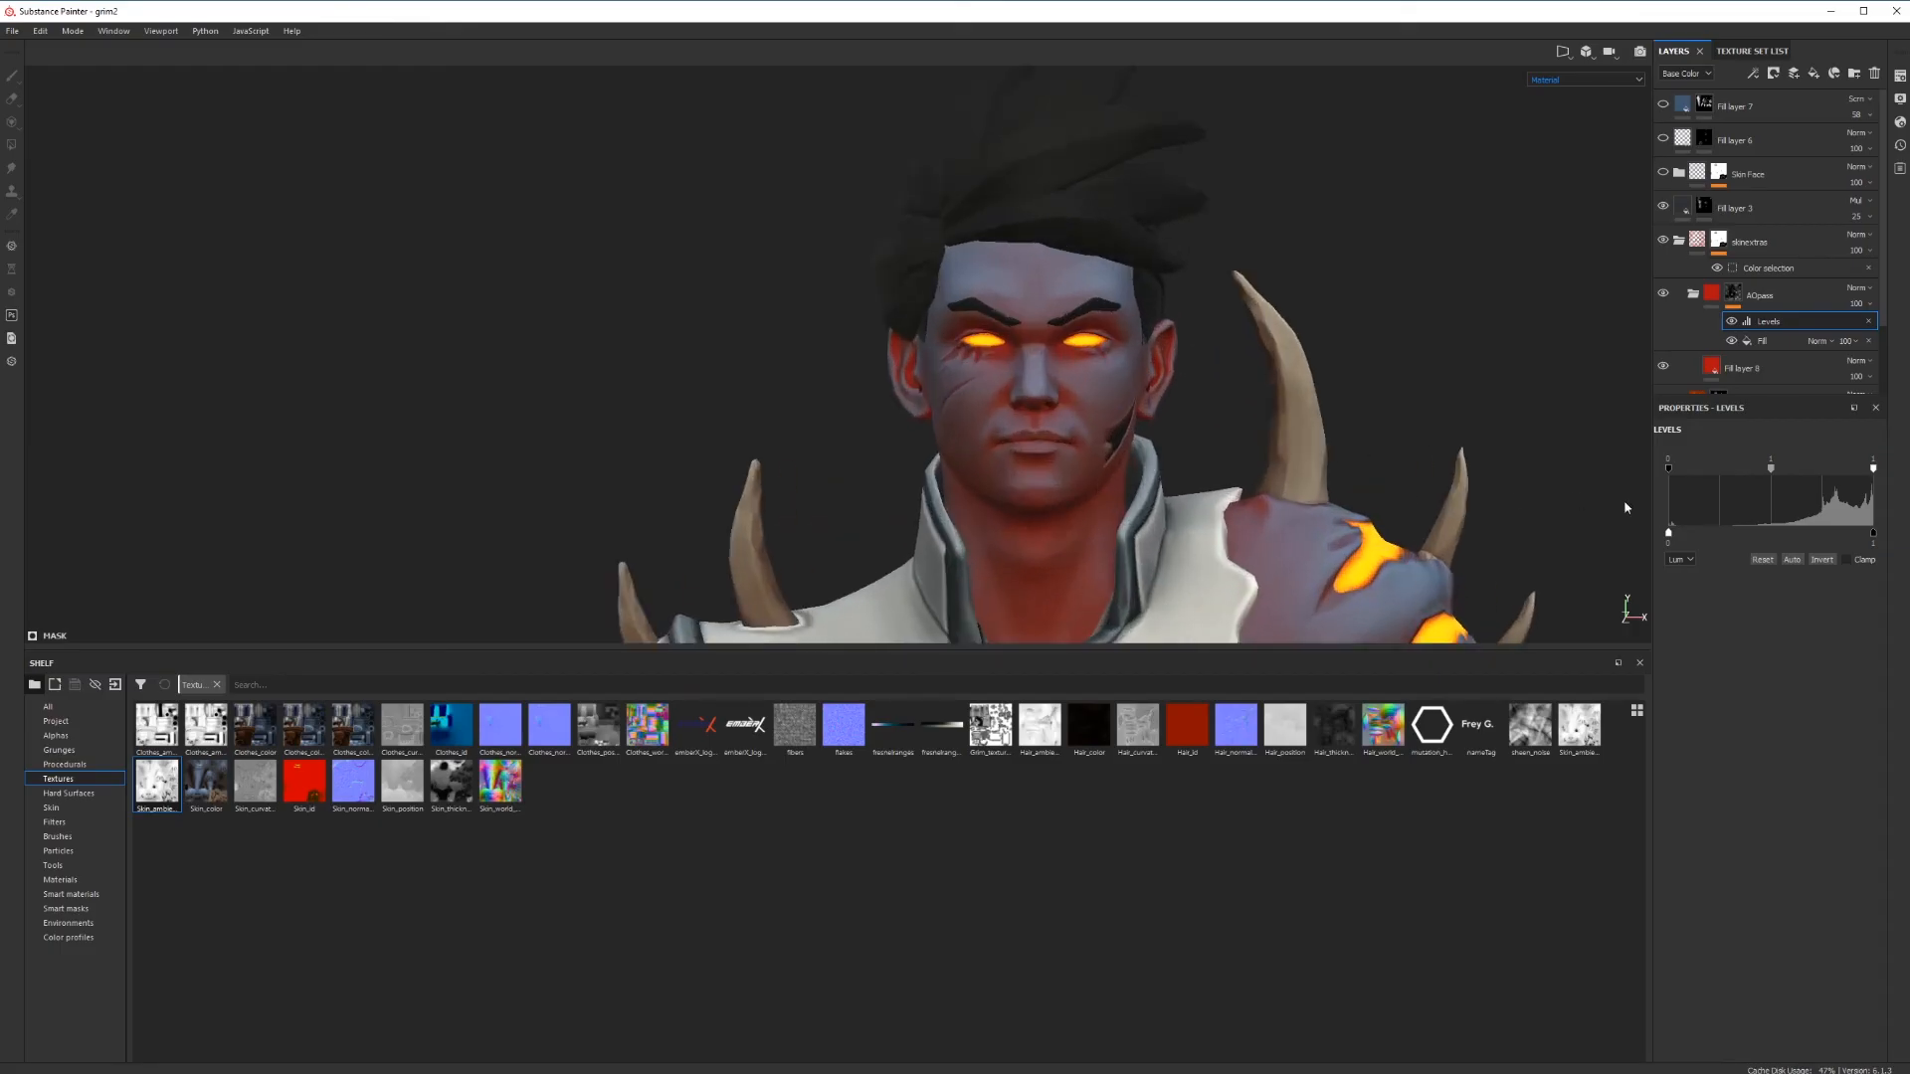
{"action": "mouse_move", "coordinate": [1874, 468]}
{"action": "left_mouse_down"}
{"action": "mouse_move", "coordinate": [1829, 473]}
{"action": "mouse_move", "coordinate": [1843, 485]}
{"action": "left_mouse_up"}
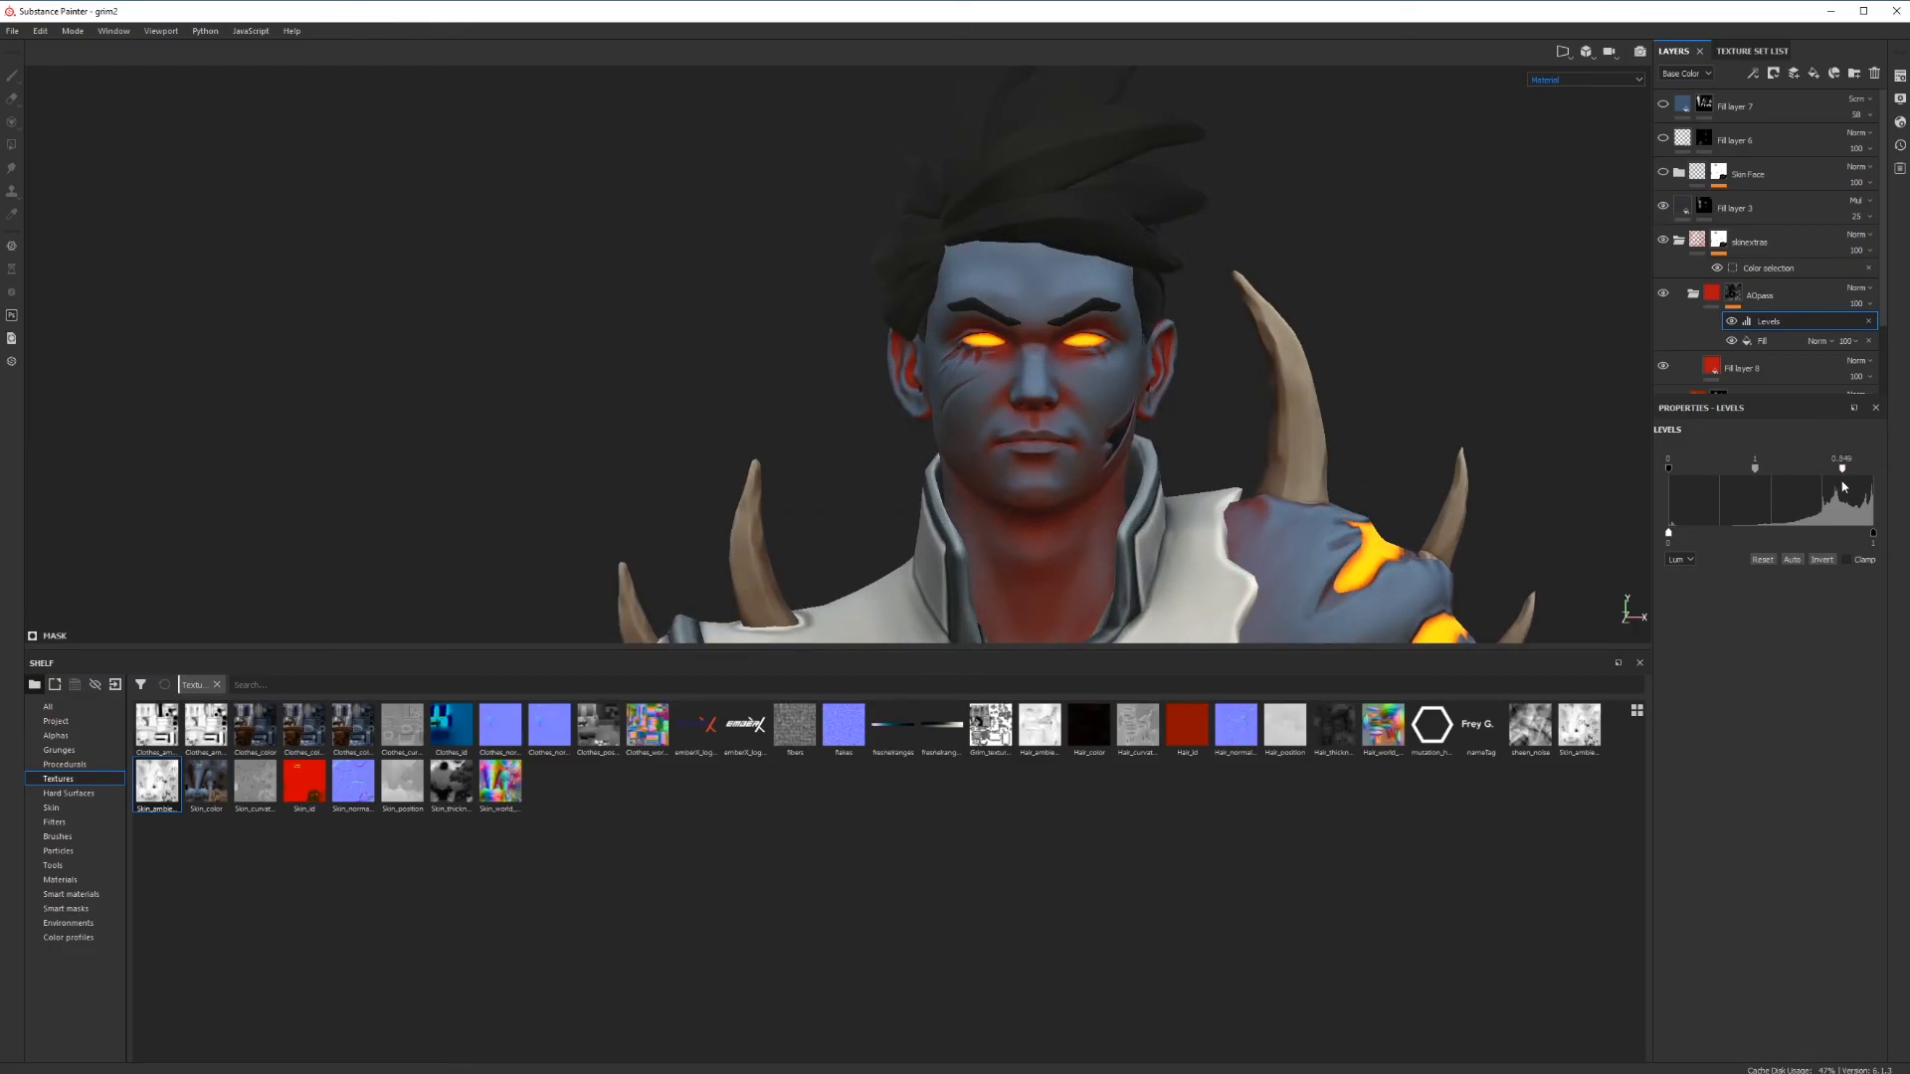
{"action": "left_click_drag", "start_coordinate": [1667, 466], "coordinate": [1842, 474]}
Lower the AOpass folder's opacity to about 33.
{"action": "scroll", "coordinate": [1083, 398], "scroll_direction": "down", "scroll_amount": 5}
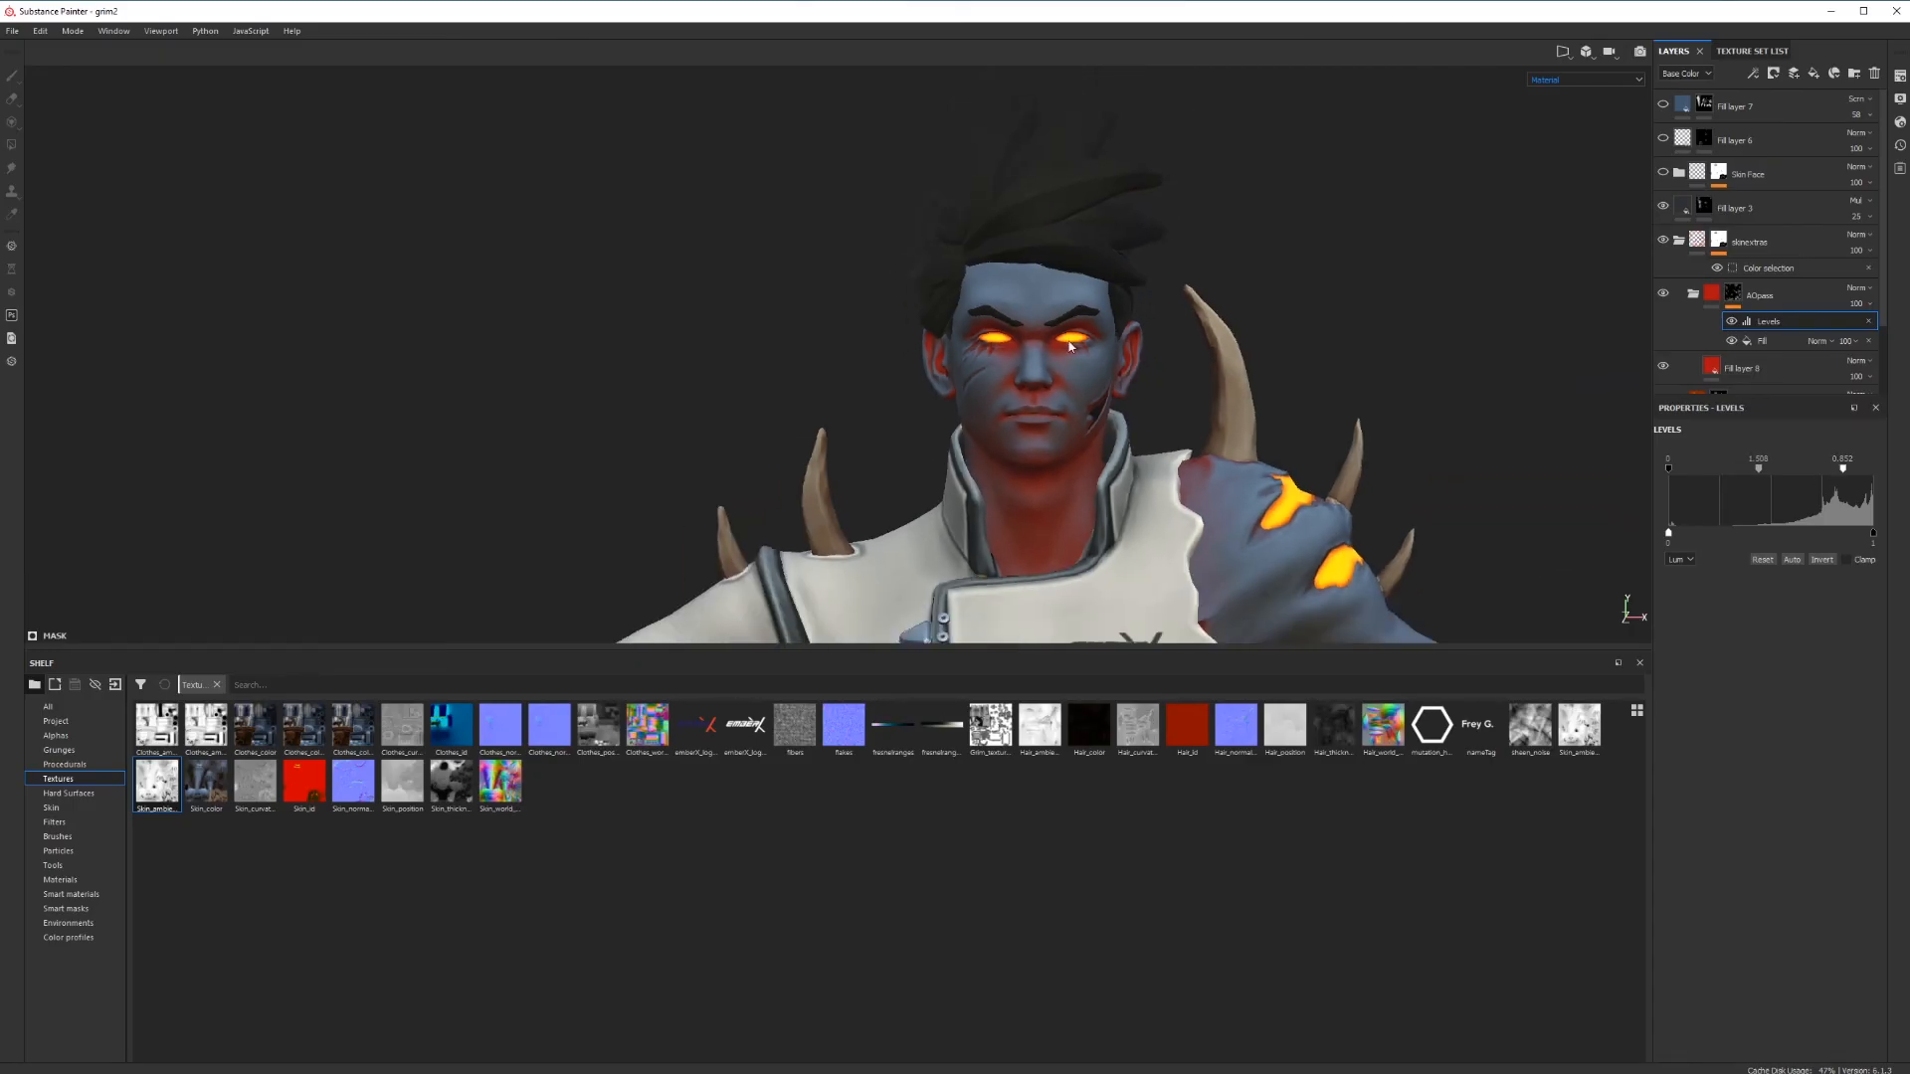
{"action": "scroll", "coordinate": [1075, 397], "scroll_direction": "up", "scroll_amount": 6}
{"action": "scroll", "coordinate": [1061, 406], "scroll_direction": "up", "scroll_amount": 3}
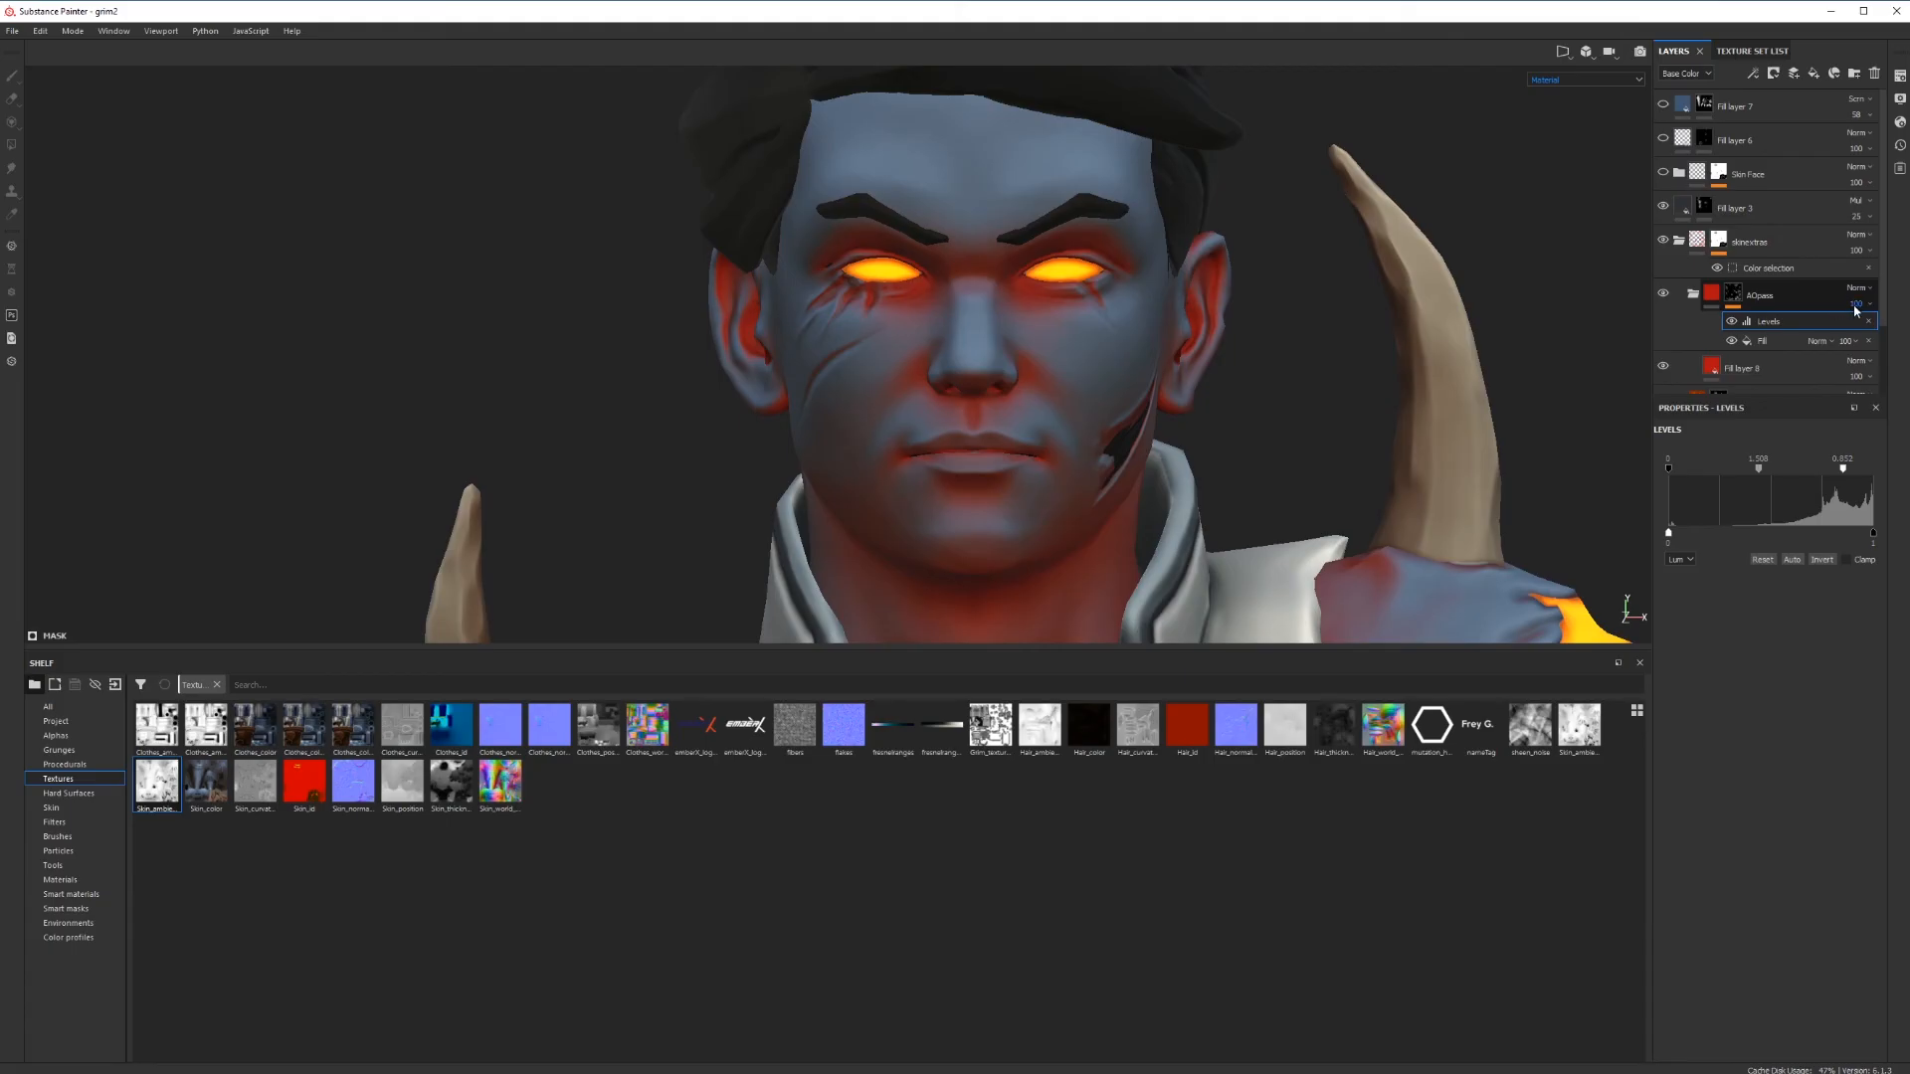
{"action": "left_click", "coordinate": [1852, 304]}
{"action": "left_click", "coordinate": [1875, 329]}
{"action": "left_click_drag", "start_coordinate": [1876, 331], "coordinate": [1868, 335]}
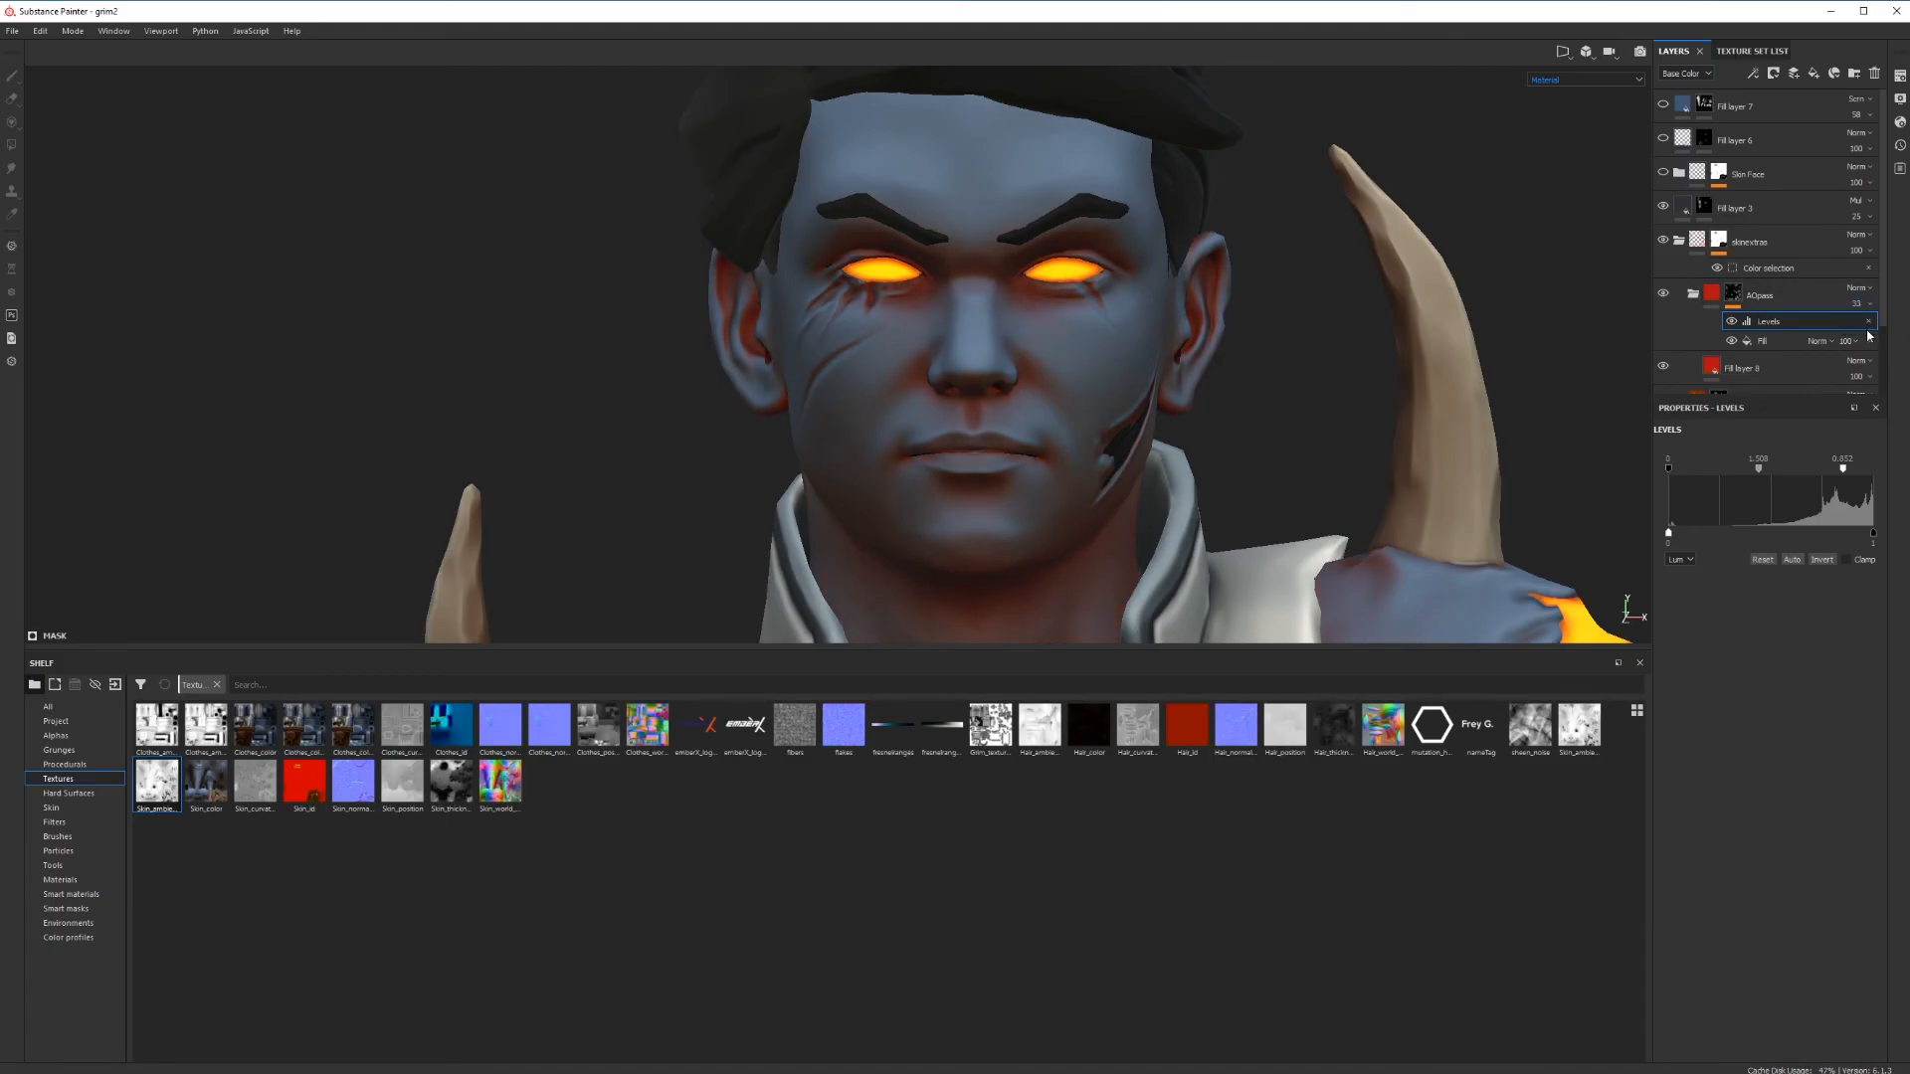
{"action": "scroll", "coordinate": [1229, 383], "scroll_direction": "down", "scroll_amount": 5}
{"action": "scroll", "coordinate": [1149, 381], "scroll_direction": "up", "scroll_amount": 2}
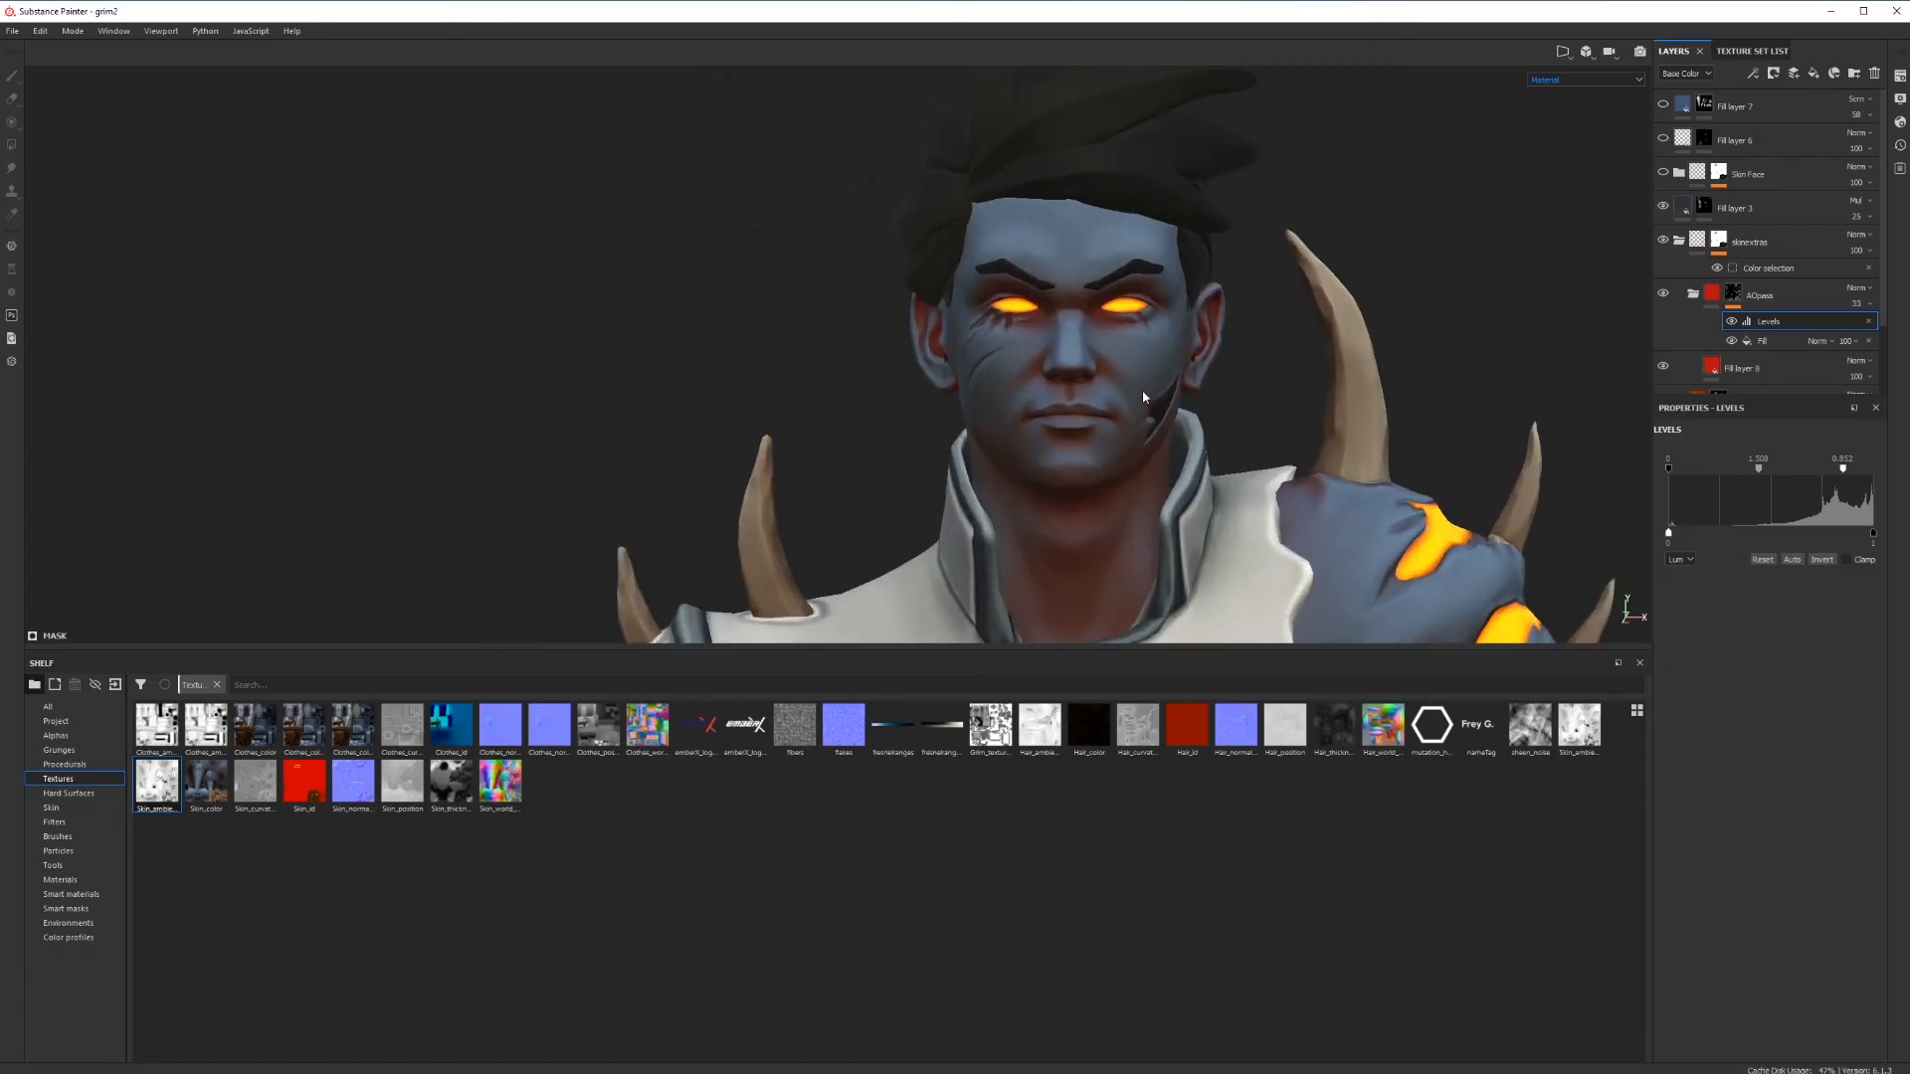
{"action": "scroll", "coordinate": [1140, 409], "scroll_direction": "down", "scroll_amount": 6}
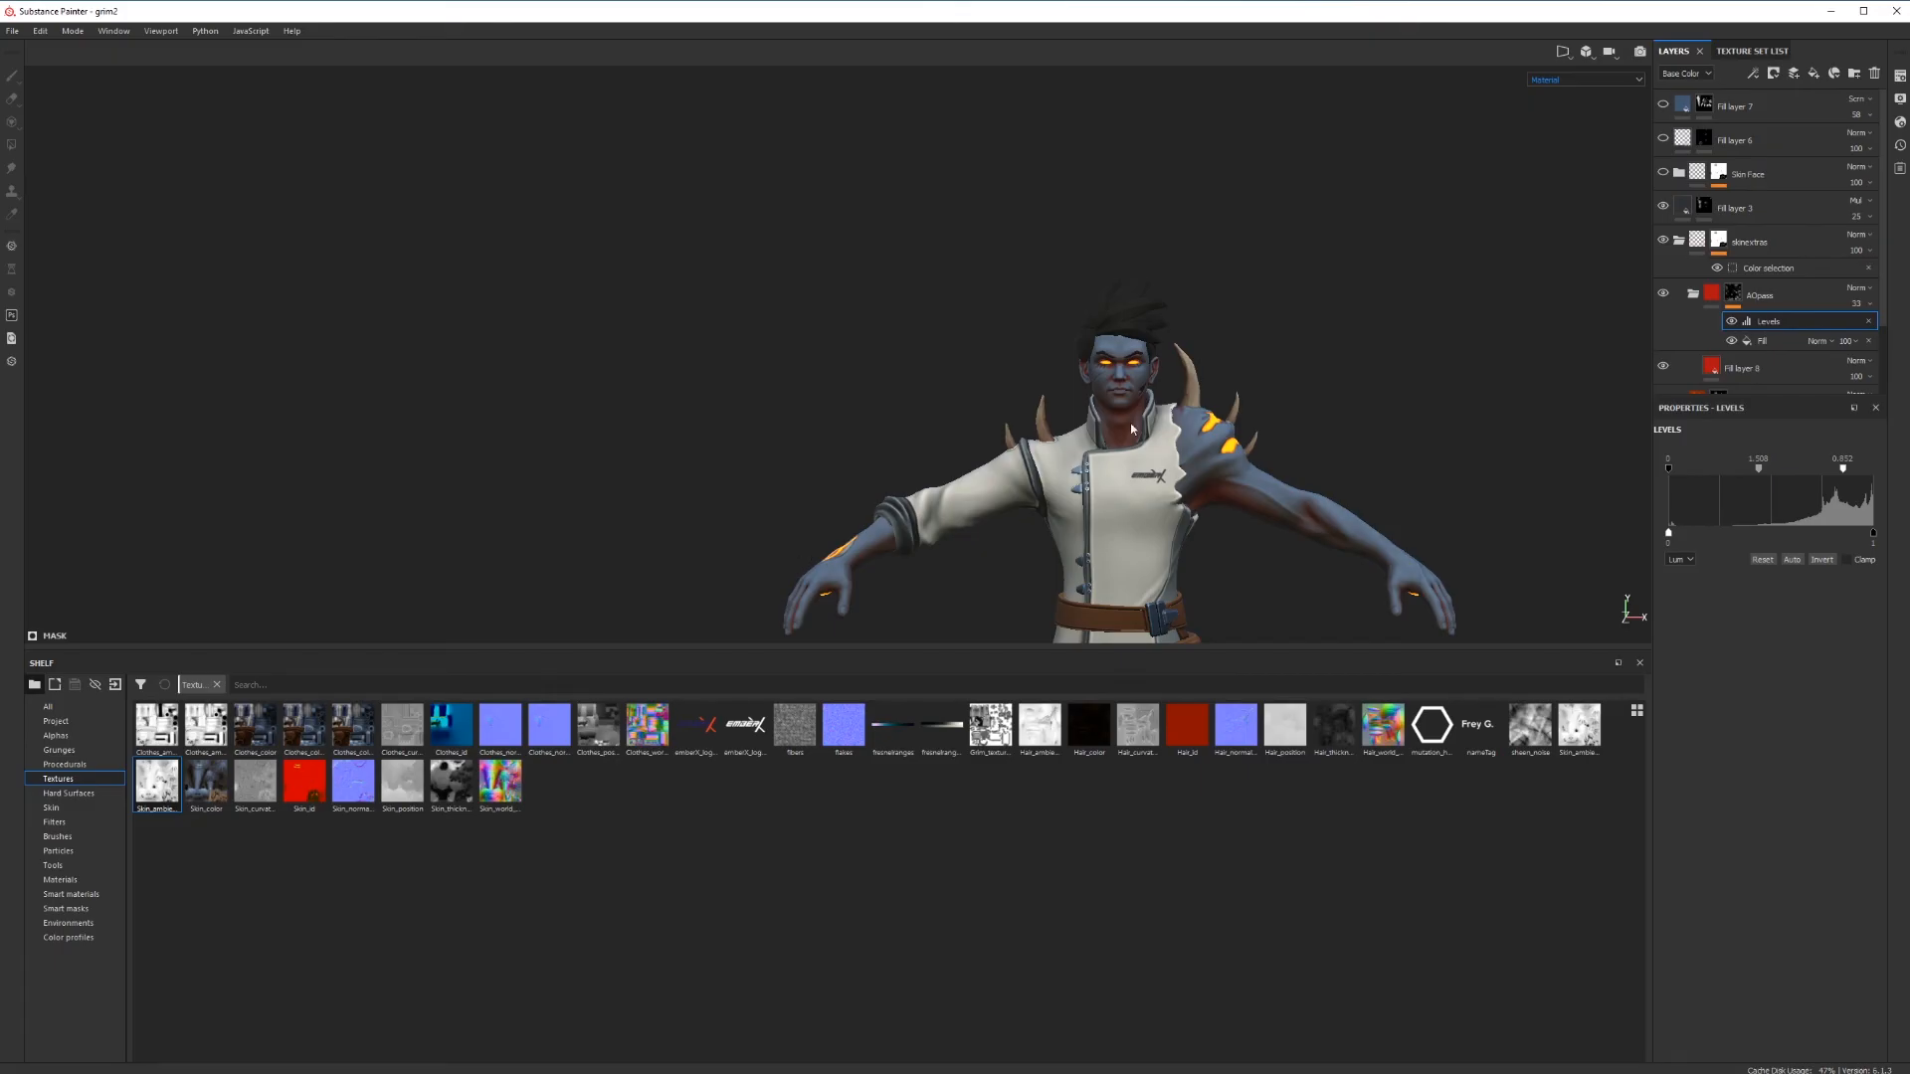
{"action": "scroll", "coordinate": [1130, 422], "scroll_direction": "up", "scroll_amount": 6}
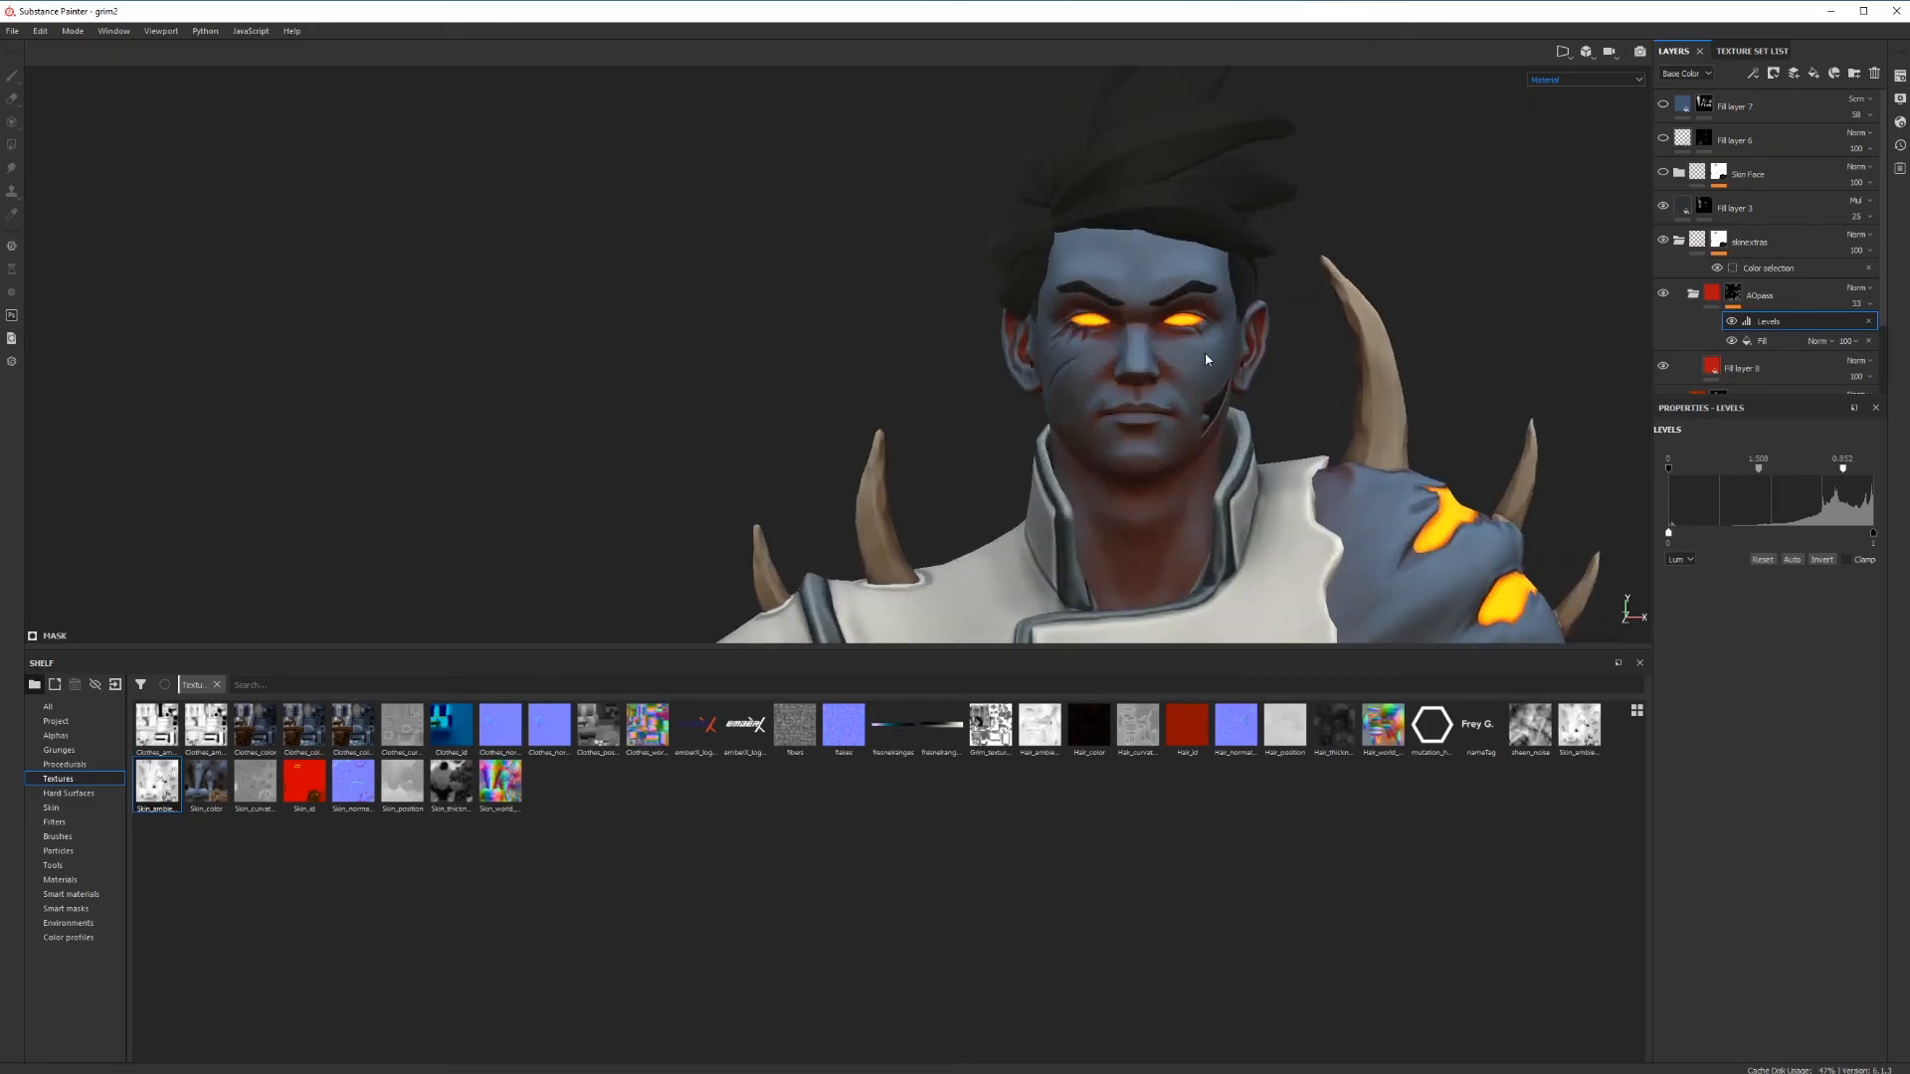
{"action": "scroll", "coordinate": [1212, 345], "scroll_direction": "up", "scroll_amount": 2}
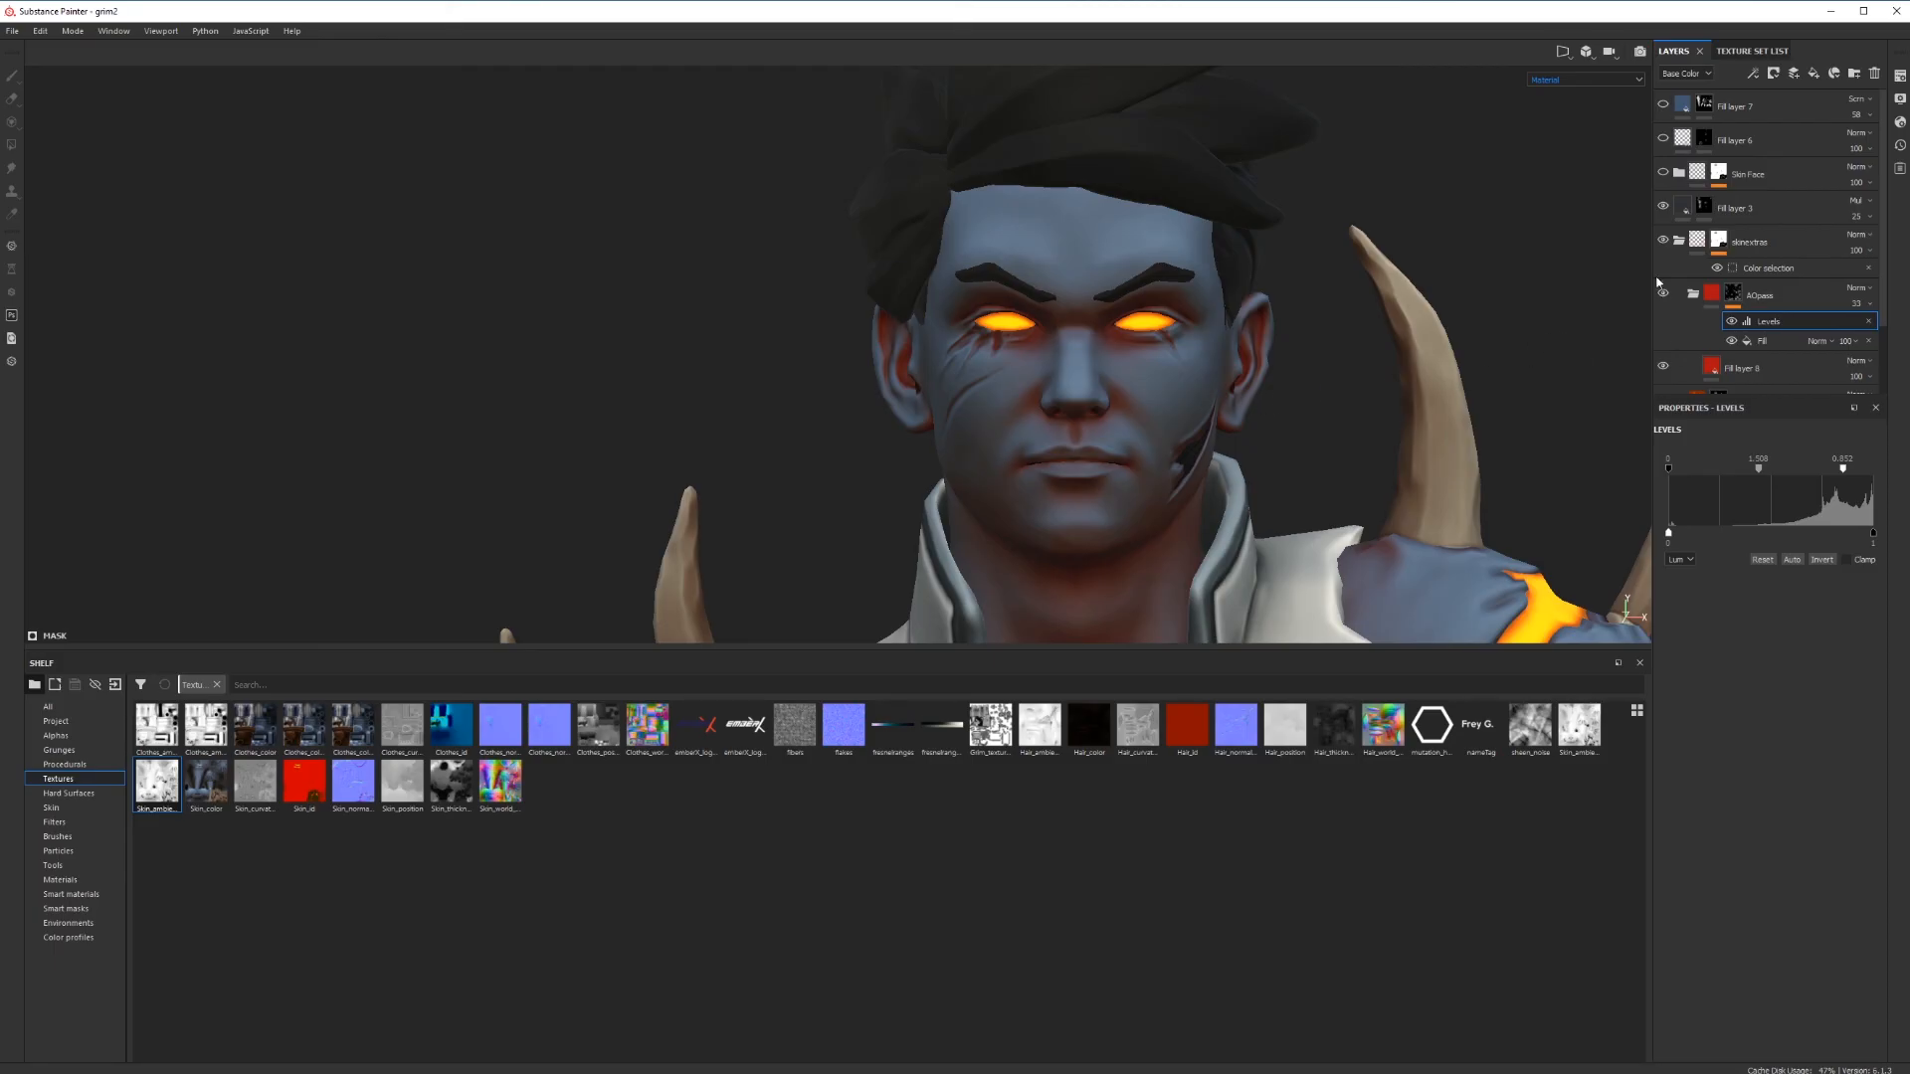
Toggle AOpass visibility off and on to compare, then set its opacity to 20.
{"action": "left_click", "coordinate": [1661, 291]}
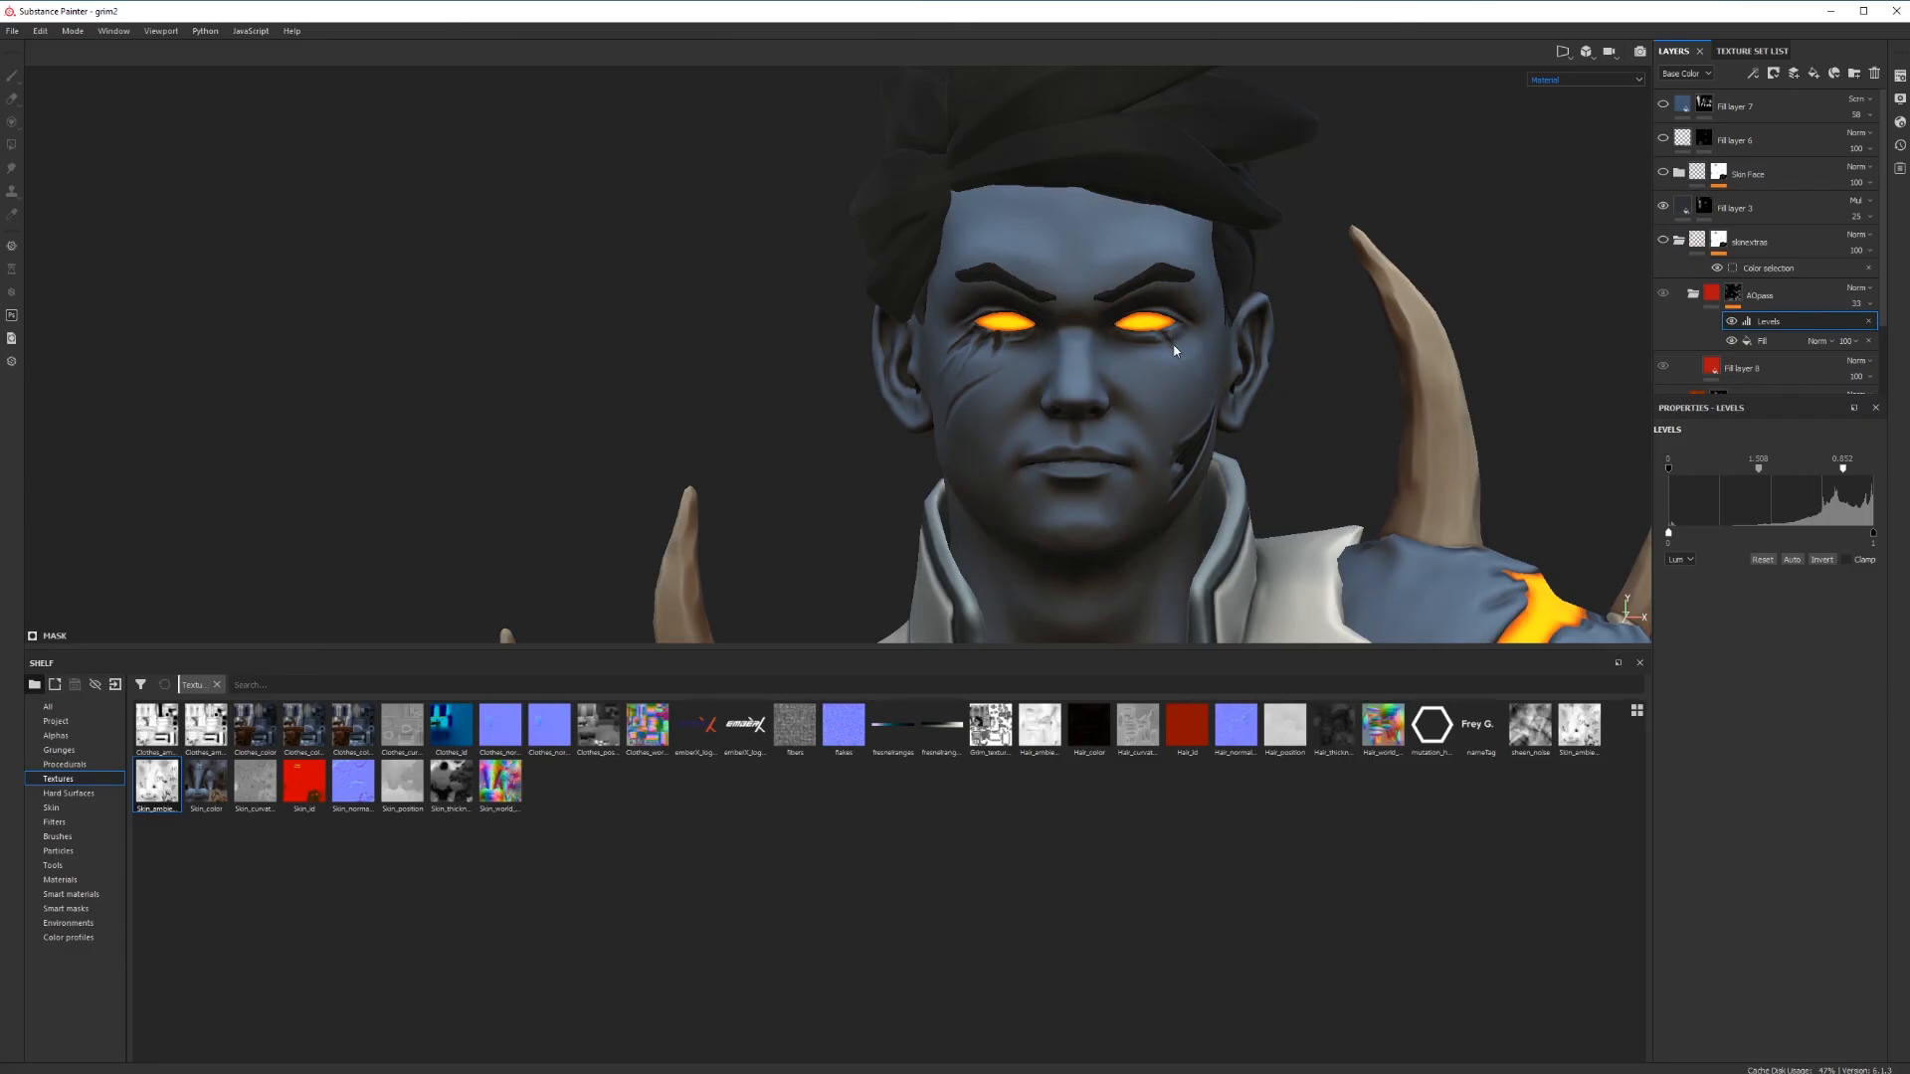
{"action": "left_click", "coordinate": [1662, 293]}
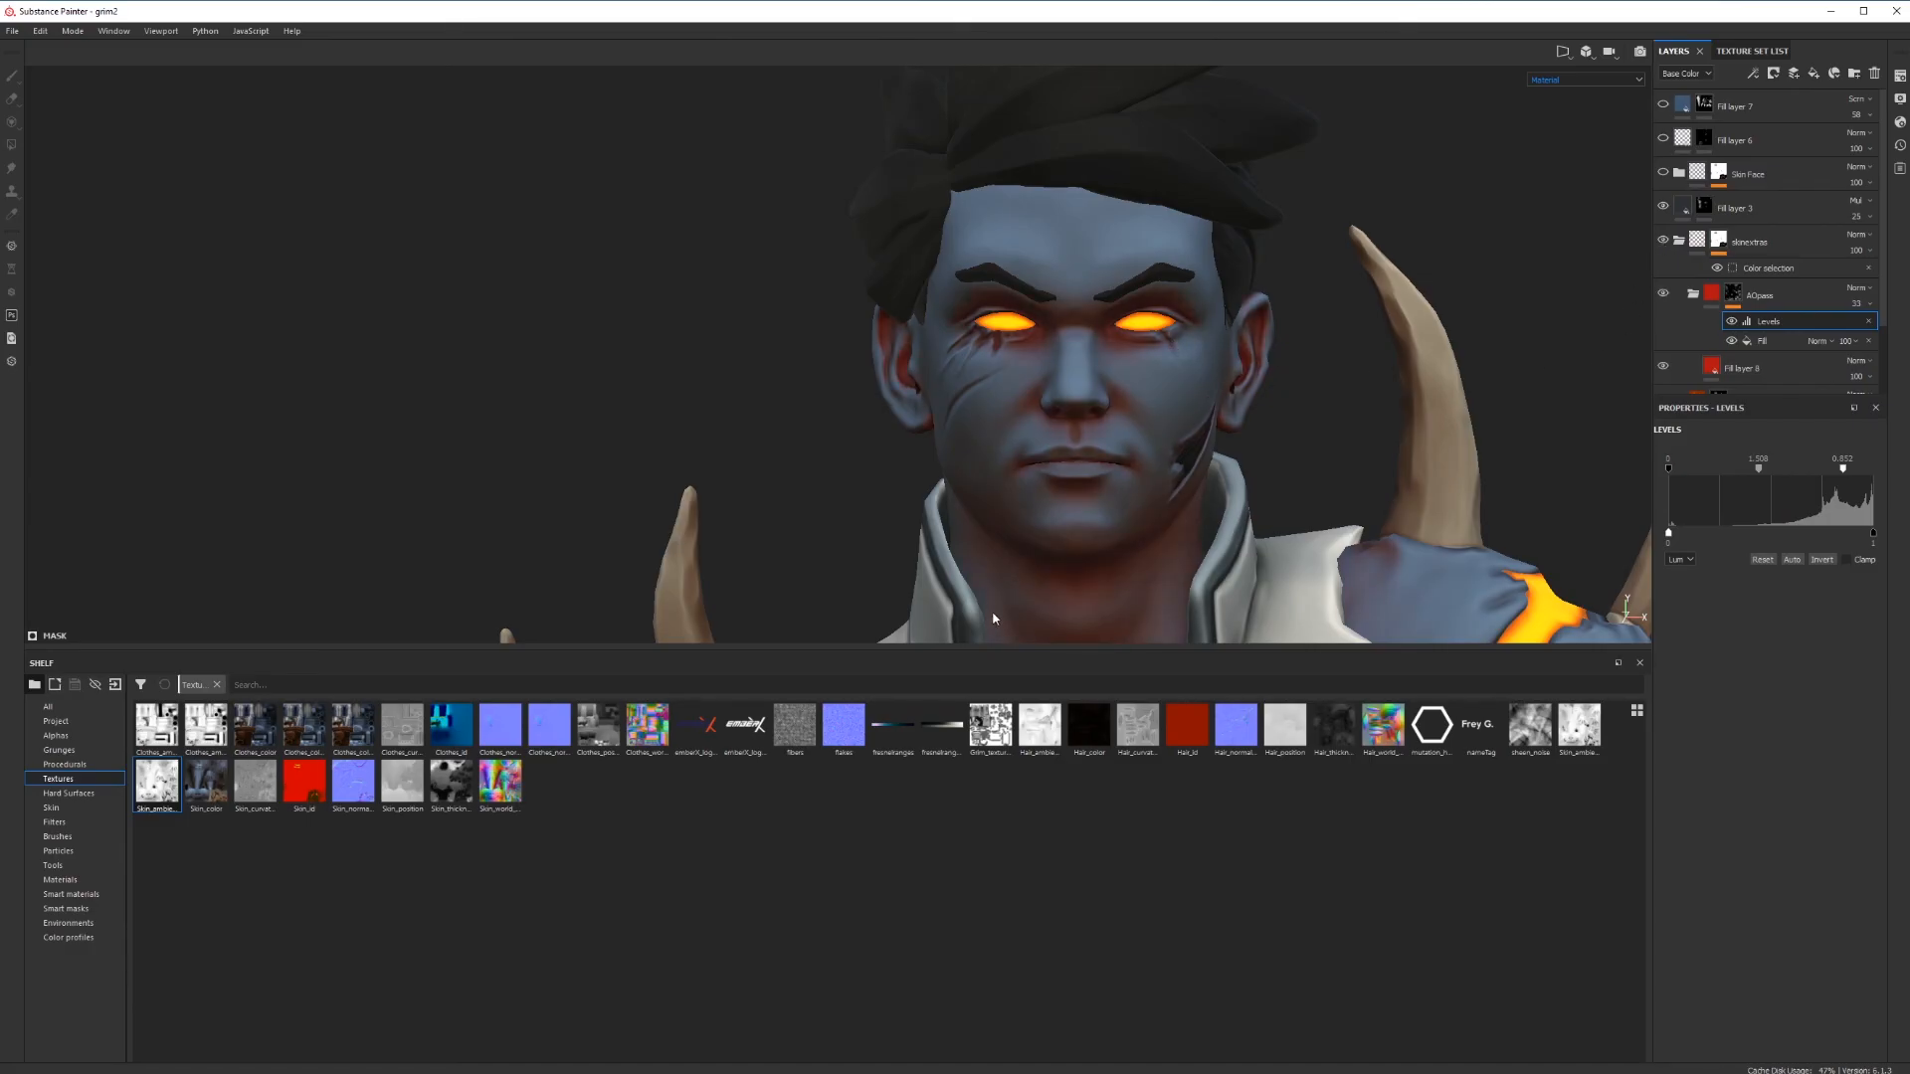
{"action": "left_click", "coordinate": [1856, 304]}
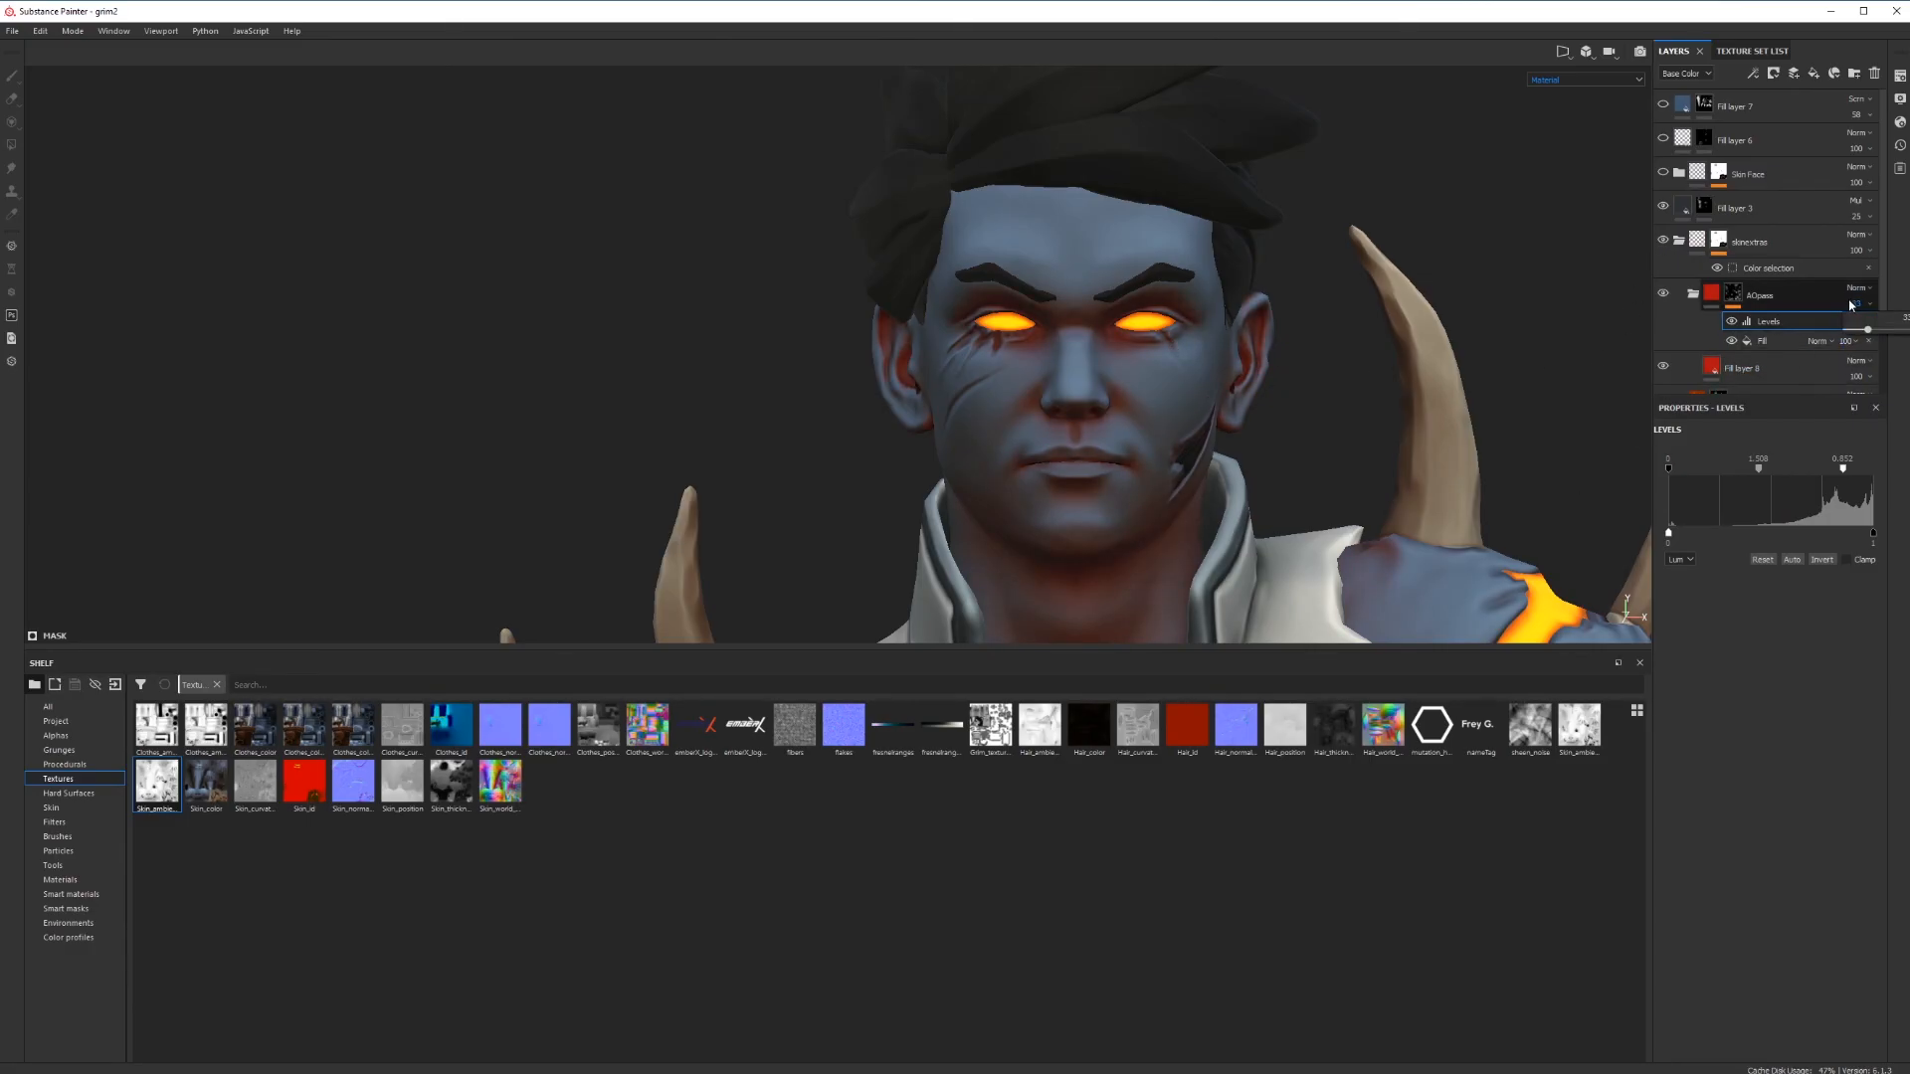
{"action": "left_click", "coordinate": [1862, 332]}
{"action": "left_click_drag", "start_coordinate": [1863, 331], "coordinate": [1857, 332]}
{"action": "scroll", "coordinate": [1393, 392], "scroll_direction": "down", "scroll_amount": 3}
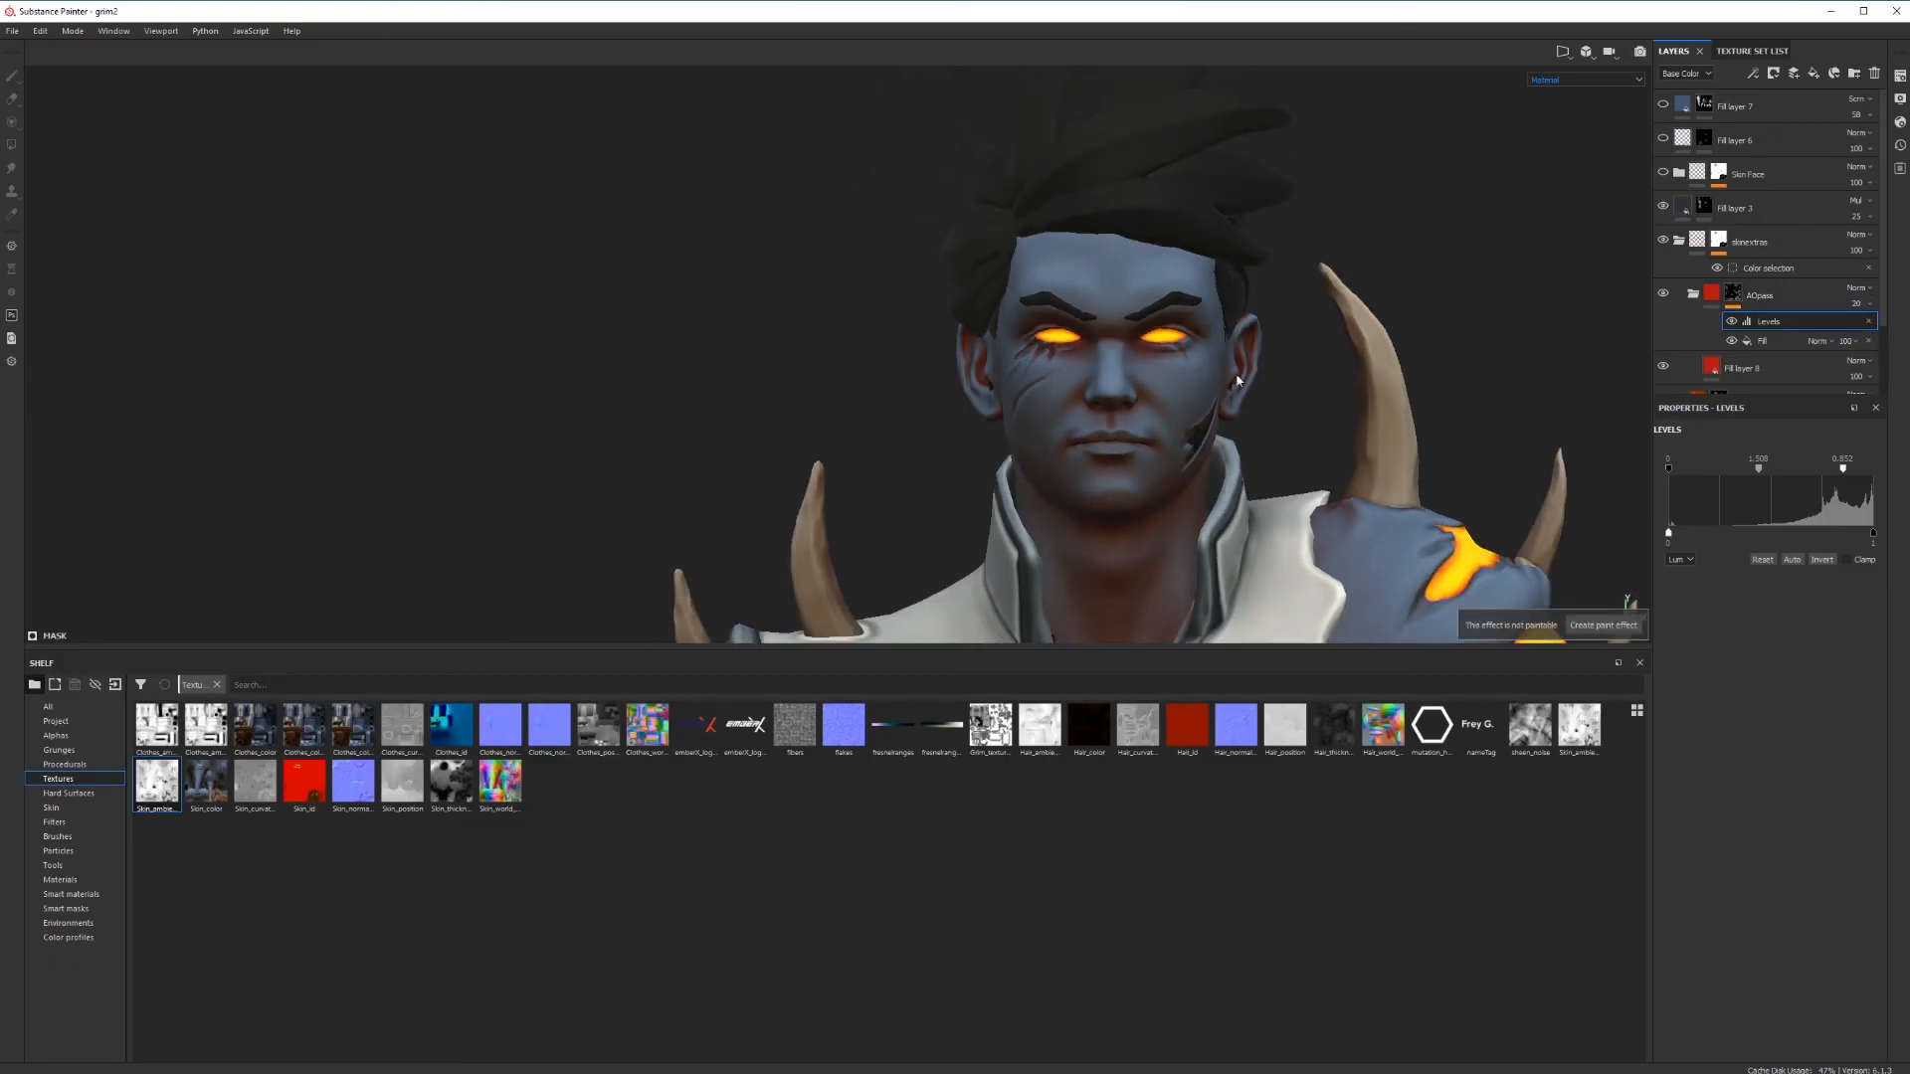
{"action": "scroll", "coordinate": [1221, 437], "scroll_direction": "down", "scroll_amount": 8}
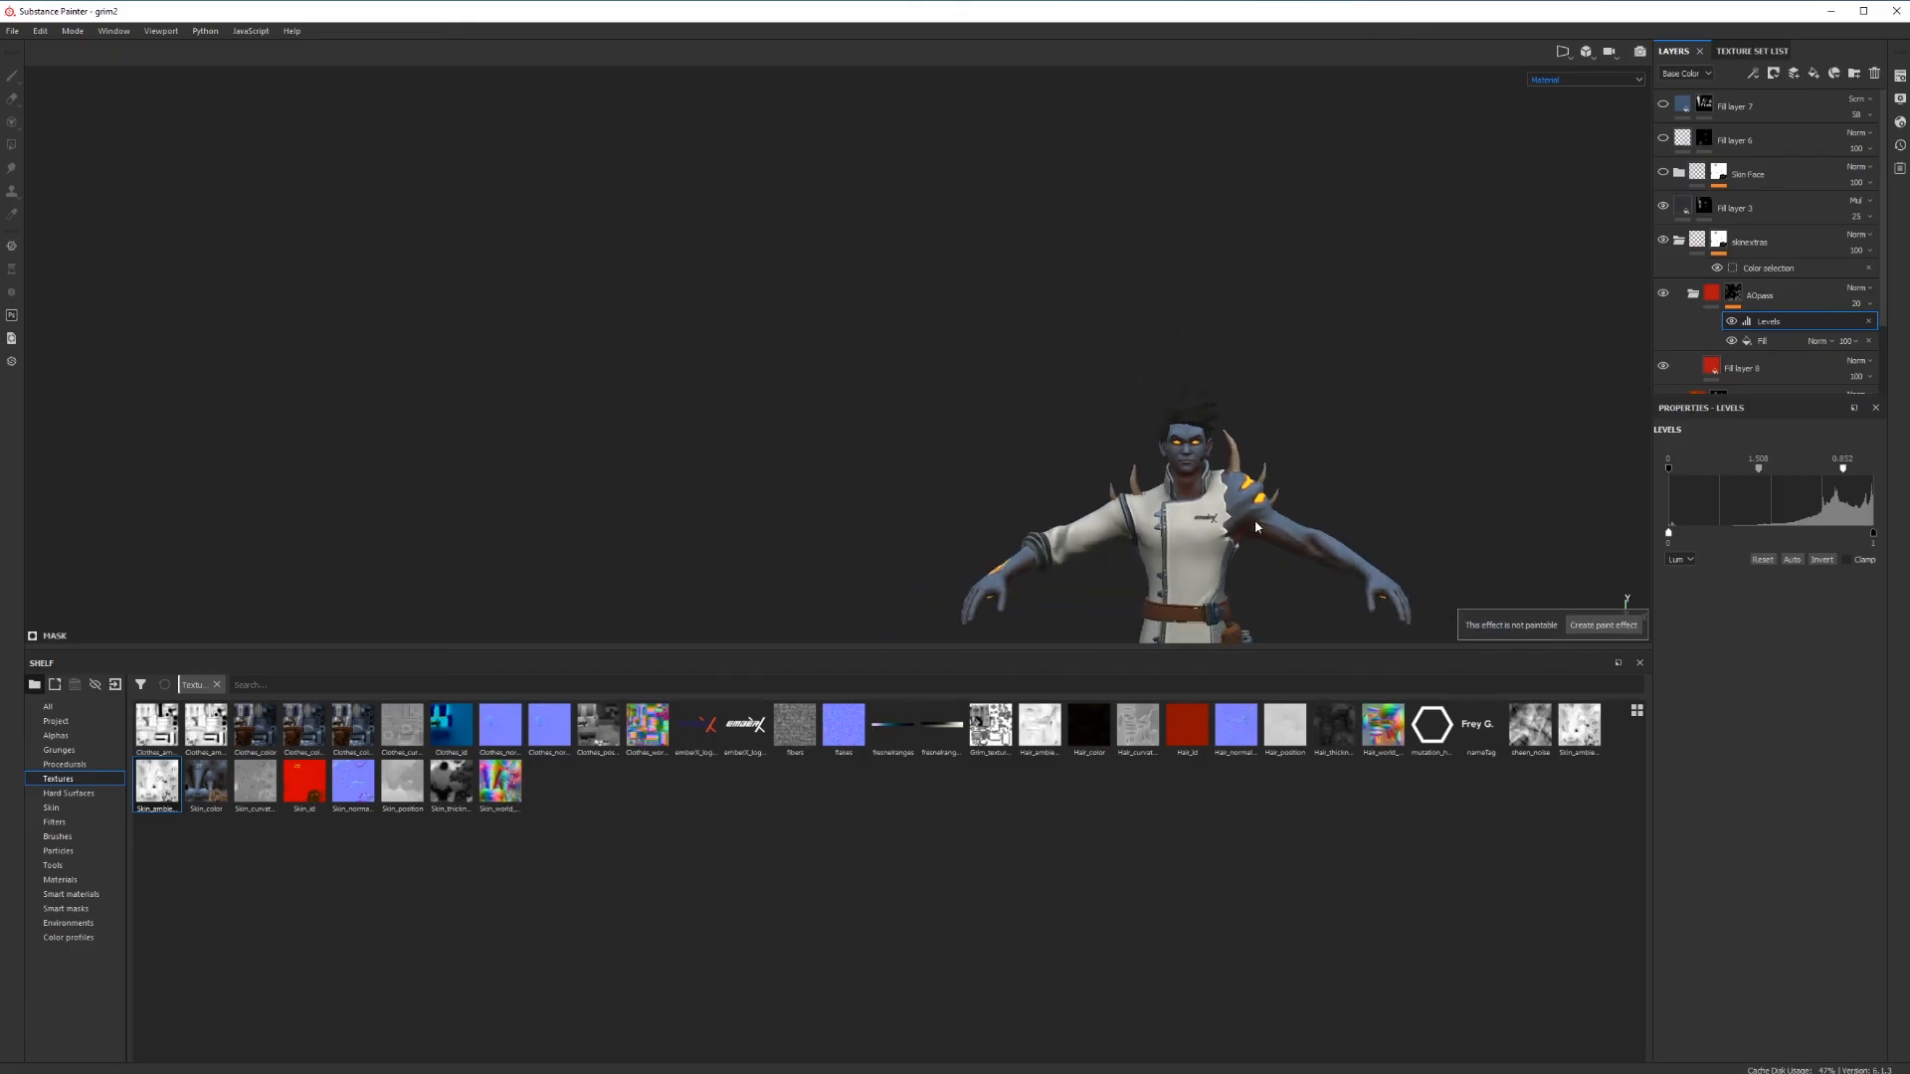
{"action": "scroll", "coordinate": [1250, 492], "scroll_direction": "up", "scroll_amount": 2}
{"action": "scroll", "coordinate": [1244, 475], "scroll_direction": "up", "scroll_amount": 5}
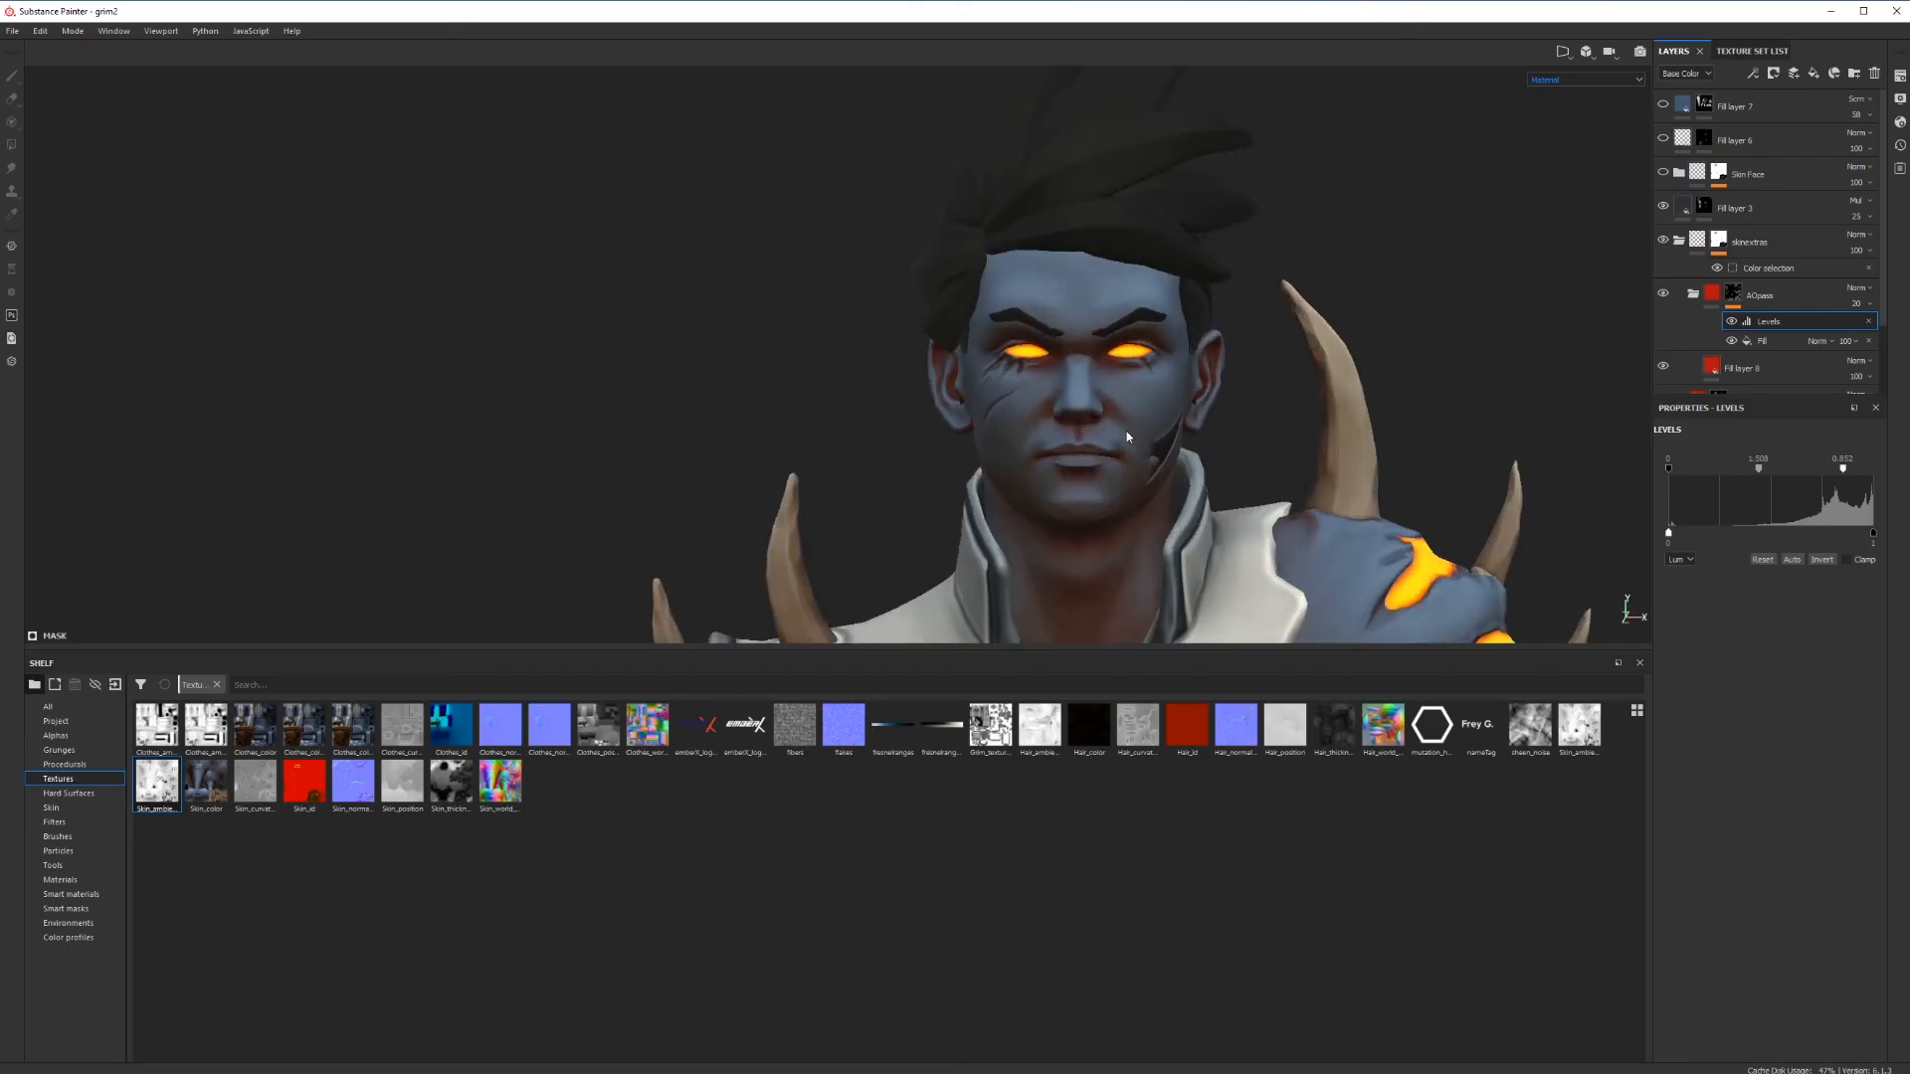